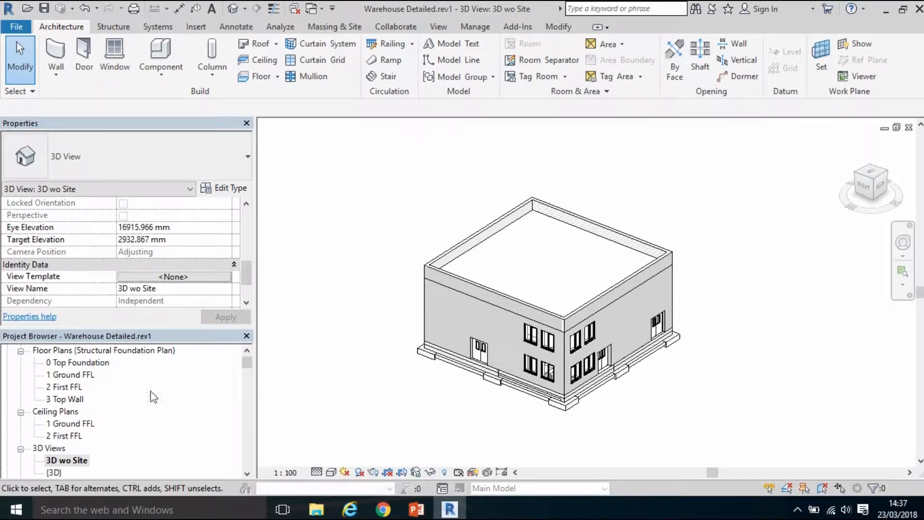
Step: Open the 1 Ground FFL plan, then the 0 Top Foundation floor plan
double_click(75, 375)
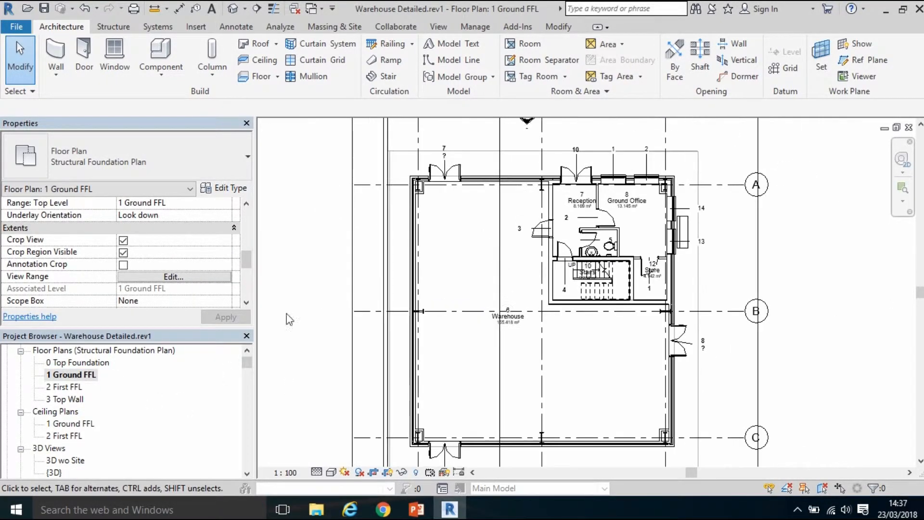
double_click(69, 362)
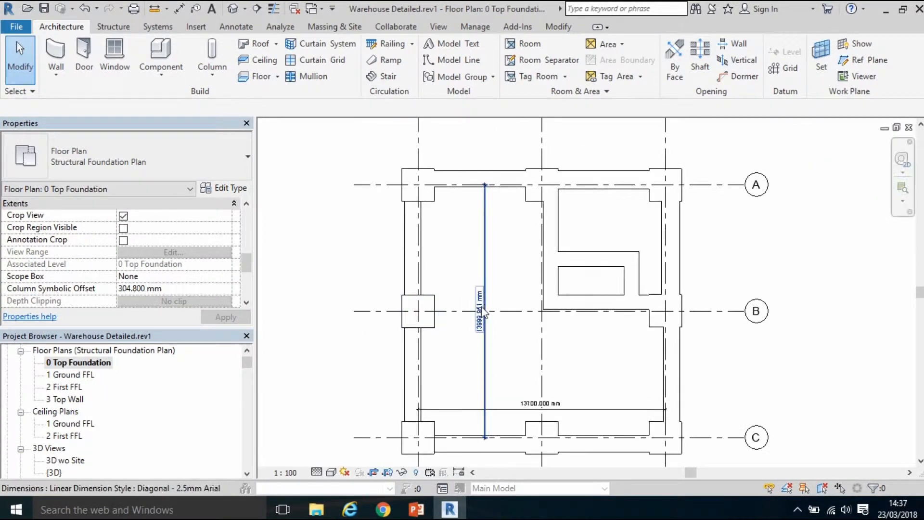
Step: Select the grid A pile cap and all its instances in the entire project
left_click(406, 197)
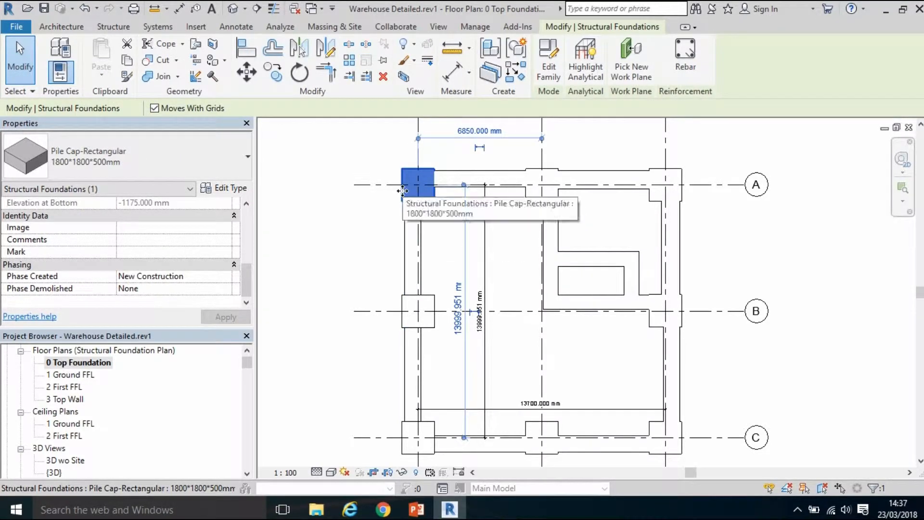
scroll(403, 190, "up", 2)
right_click(403, 191)
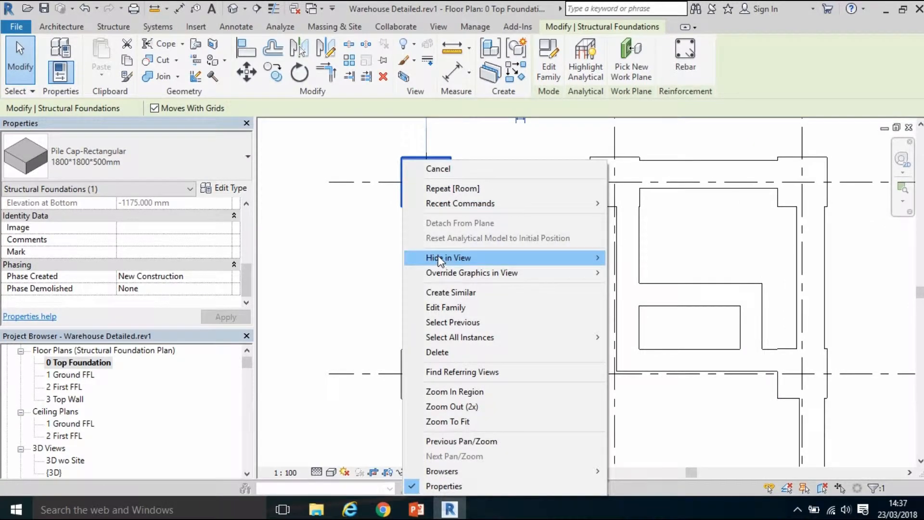
mouse_move(460, 337)
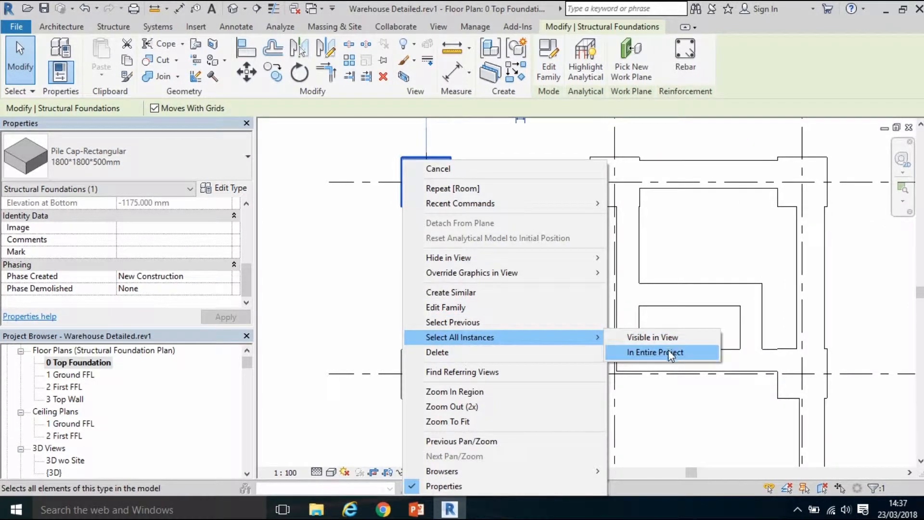
left_click(668, 351)
scroll(604, 345, "down", 2)
middle_click_drag(604, 344, 582, 297)
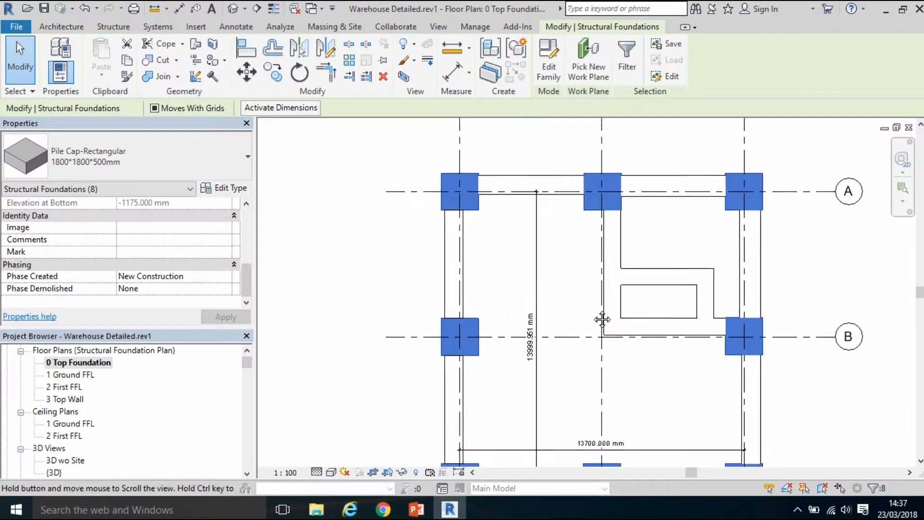
left_click_drag(251, 272, 247, 224)
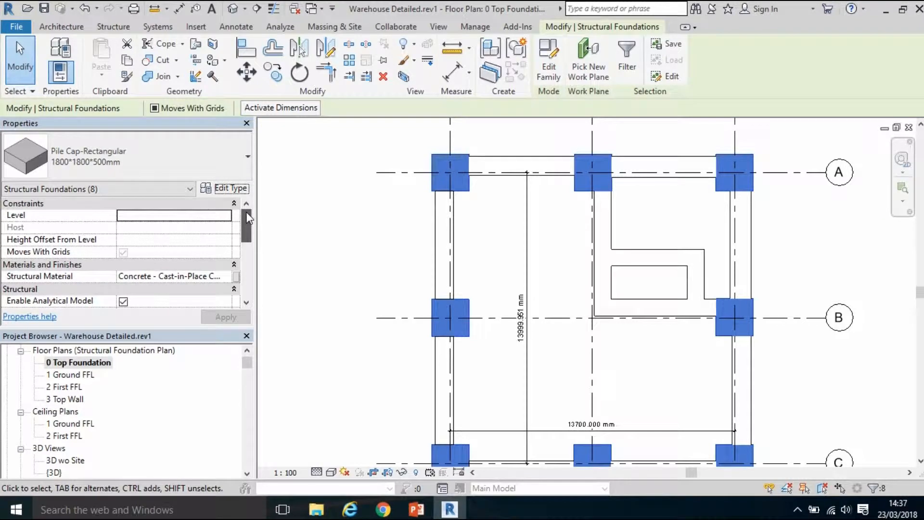
left_click_drag(248, 216, 250, 271)
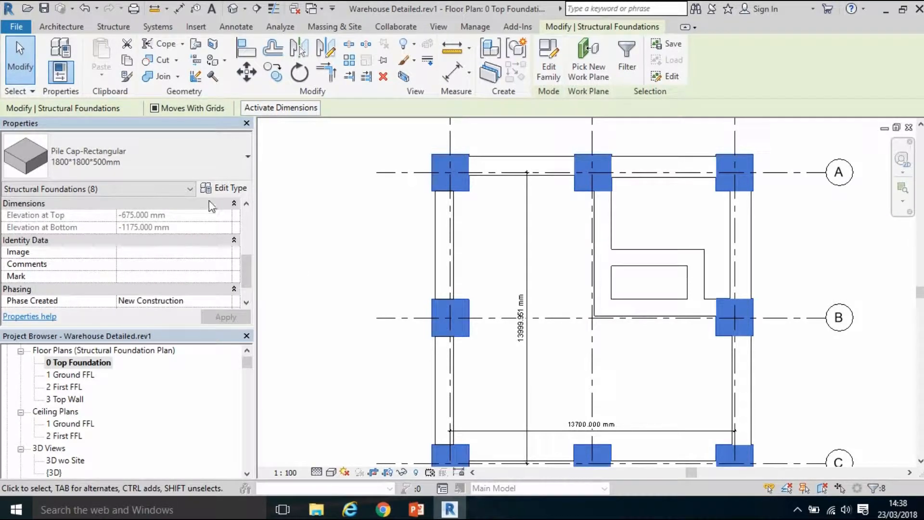
Step: Review the pile cap's Type Properties and close them unchanged
left_click(217, 188)
scroll(621, 288, "down", 1)
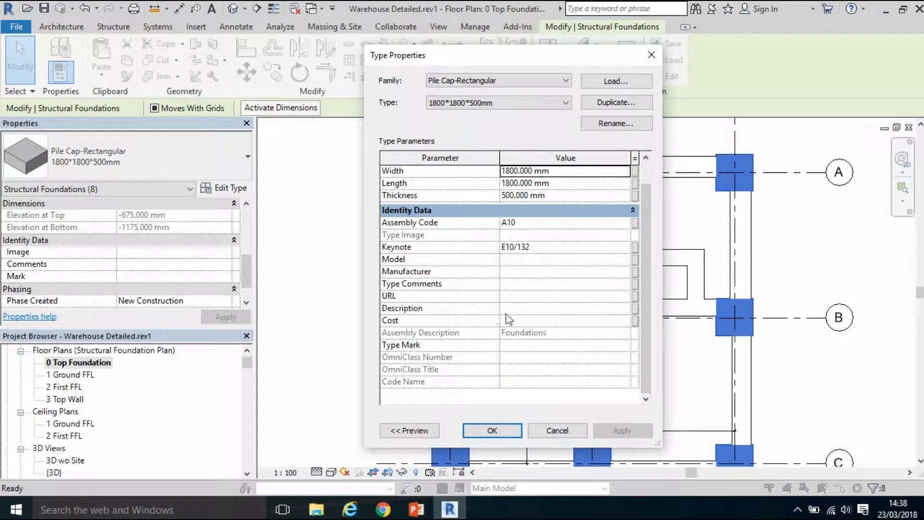
left_click(504, 433)
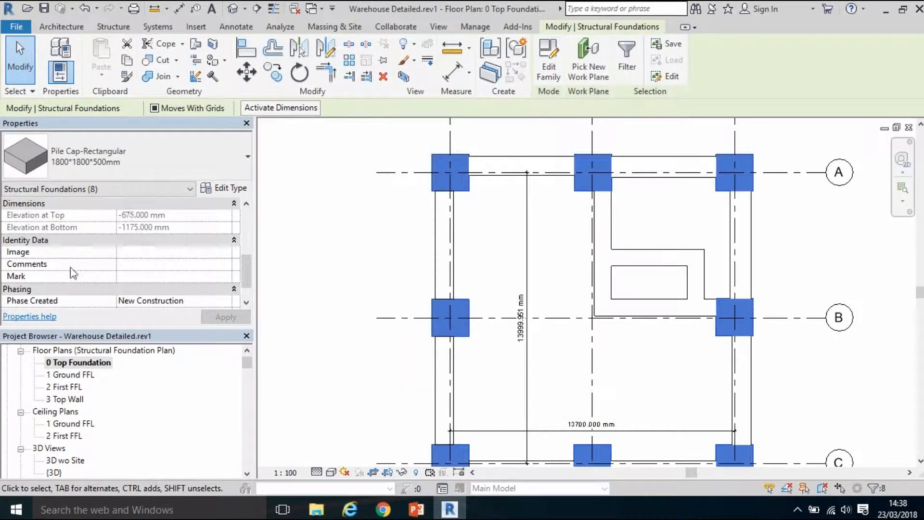
Step: Apply the comment '19 Substructure' to the eight pile caps and verify it on one cap
left_click(129, 267)
type("19 Substructure")
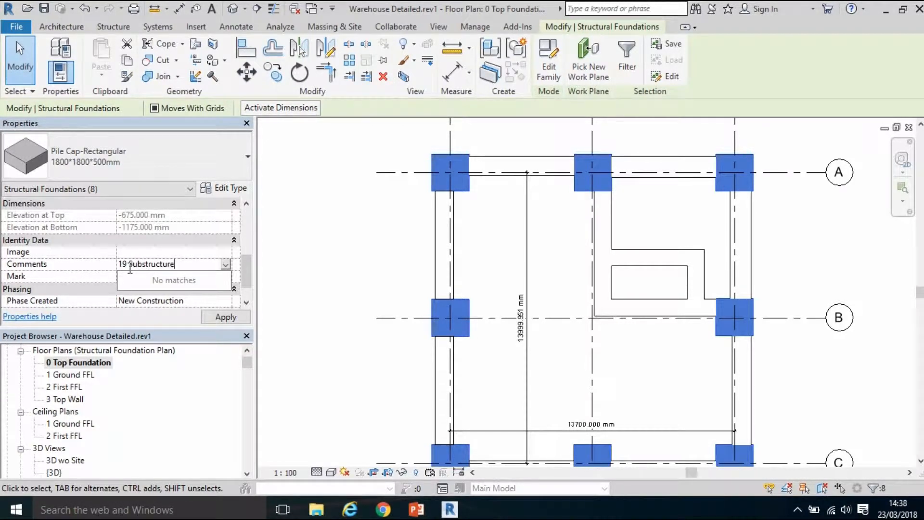
left_click(224, 319)
left_click(224, 318)
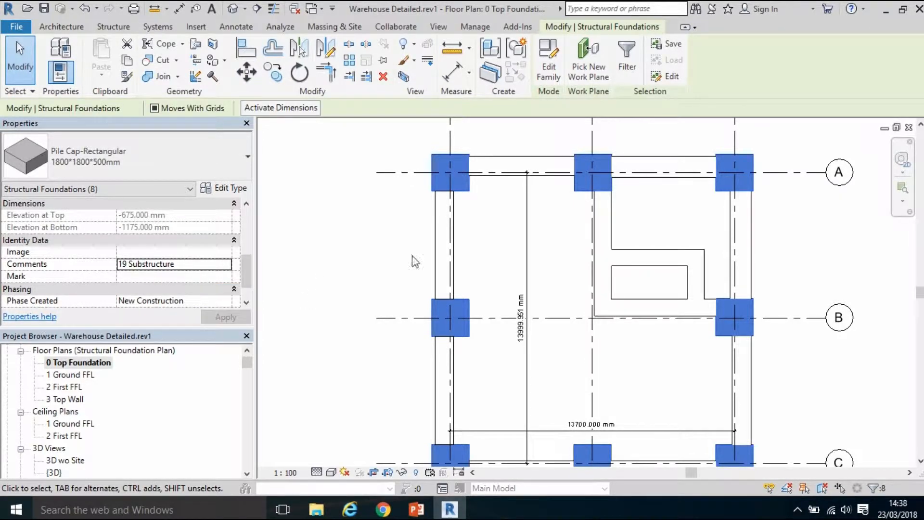
left_click(549, 287)
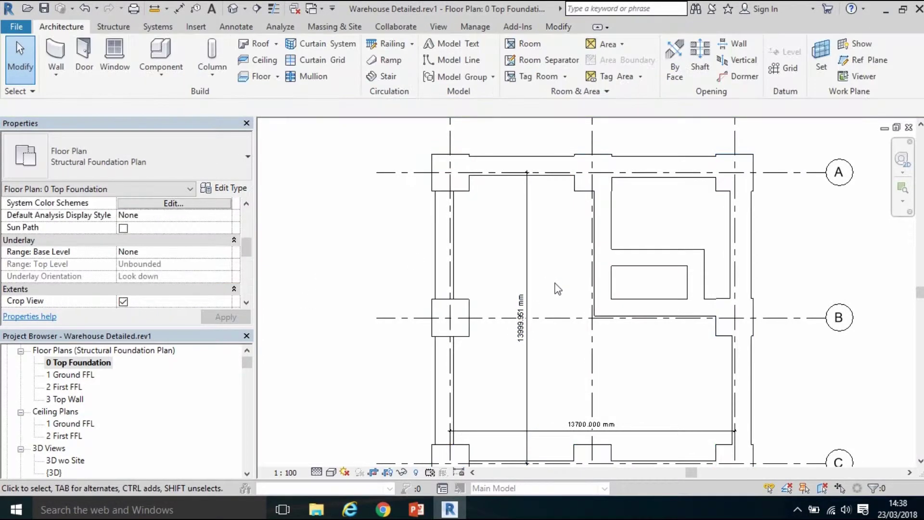
left_click(579, 197)
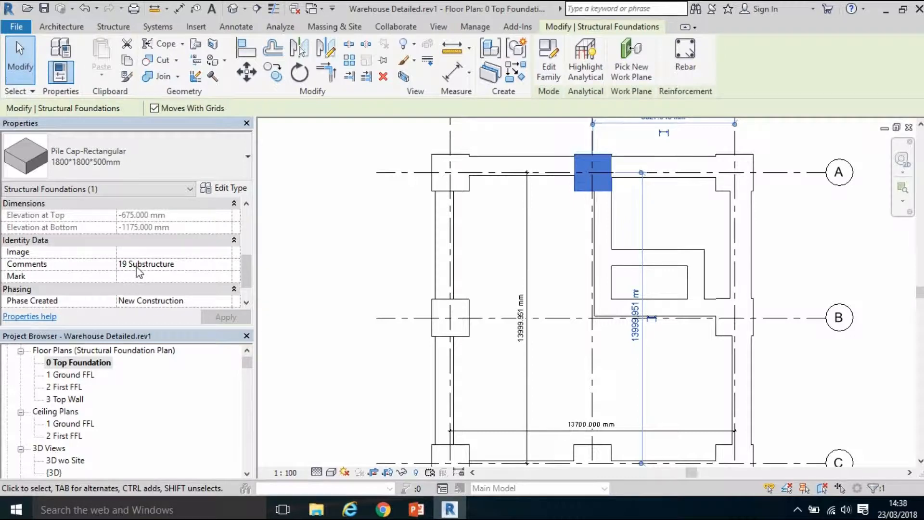
Step: Select all 900 Strip Footing wall foundations in the entire project
left_click(394, 269)
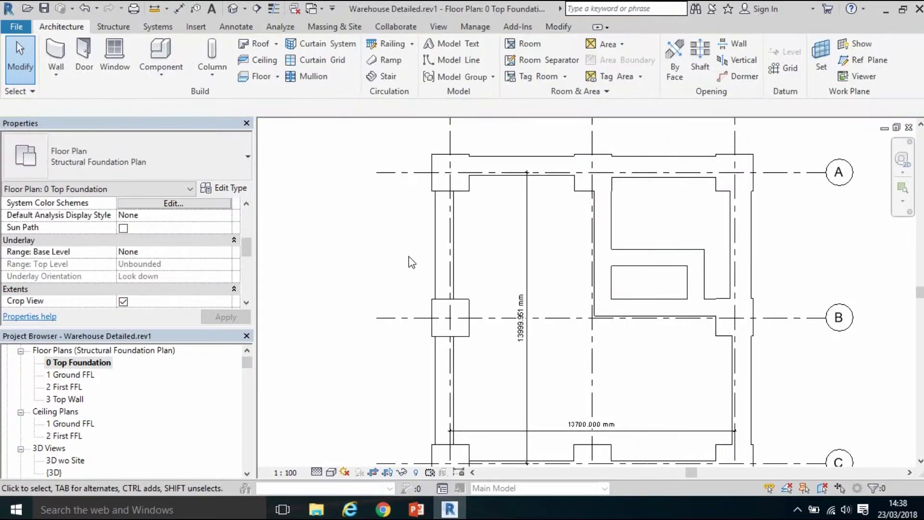
left_click(436, 255)
right_click(435, 253)
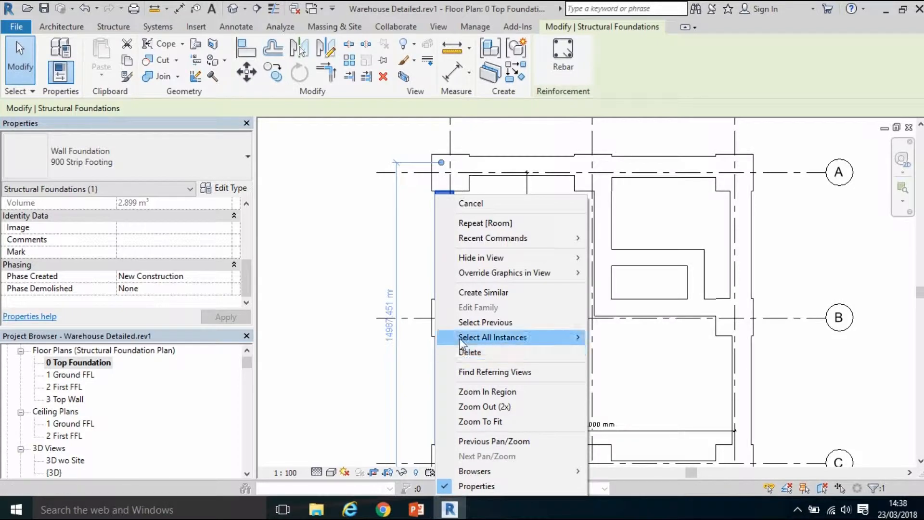
left_click(609, 352)
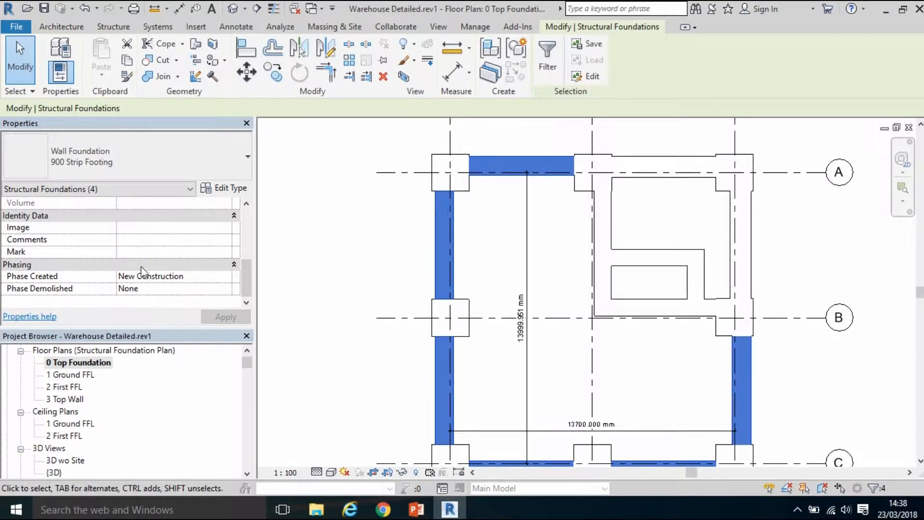
Step: Apply the comment '19 Substructure' to the four 900 strip footings, then select a 1015 footing
left_click(141, 241)
type("1")
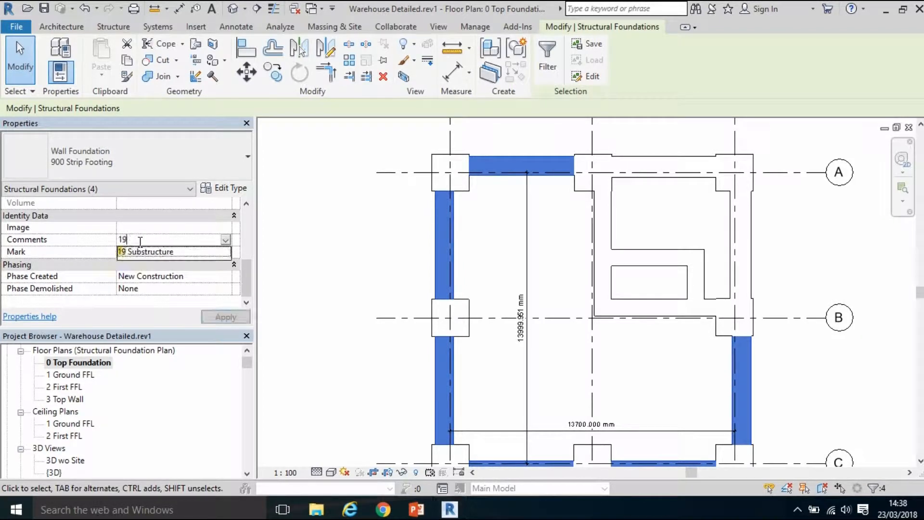
type("9")
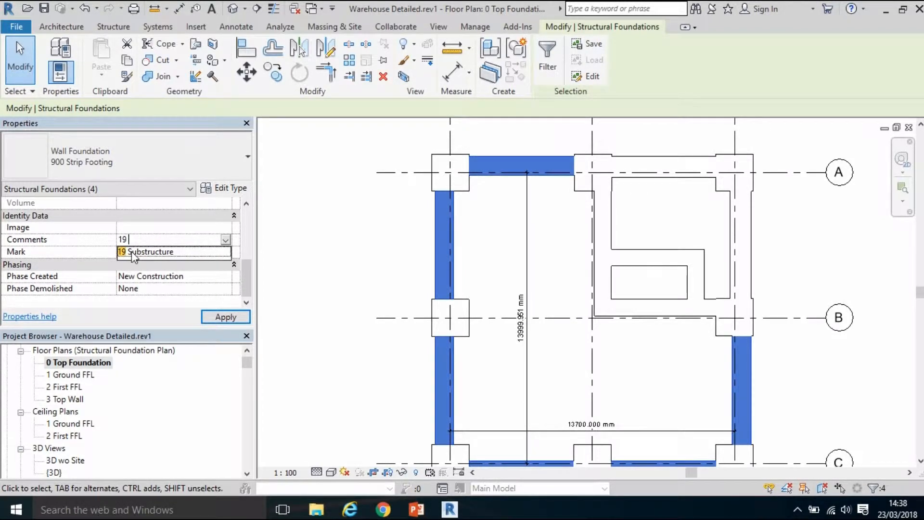
left_click(132, 251)
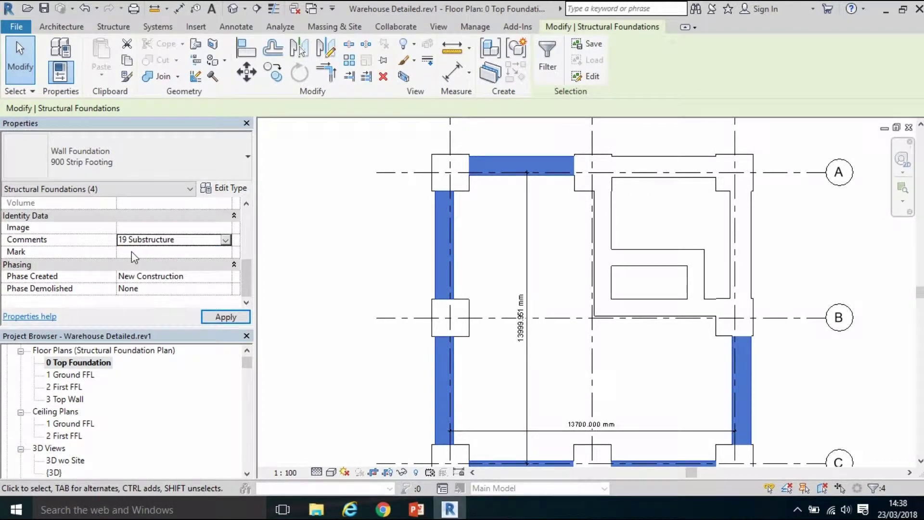
left_click(216, 317)
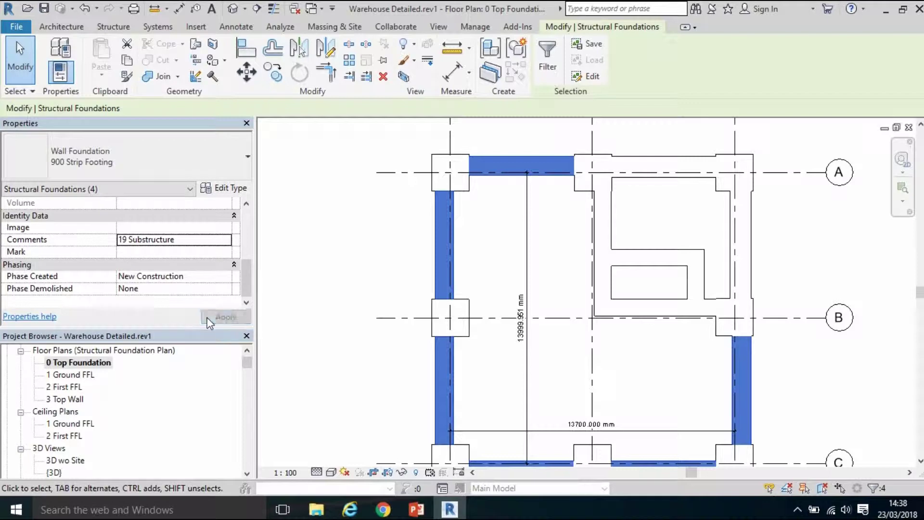
left_click(743, 276)
Step: Select both 1015 Strip Footings project-wide and apply the comment '19 Substructure'
right_click(751, 275)
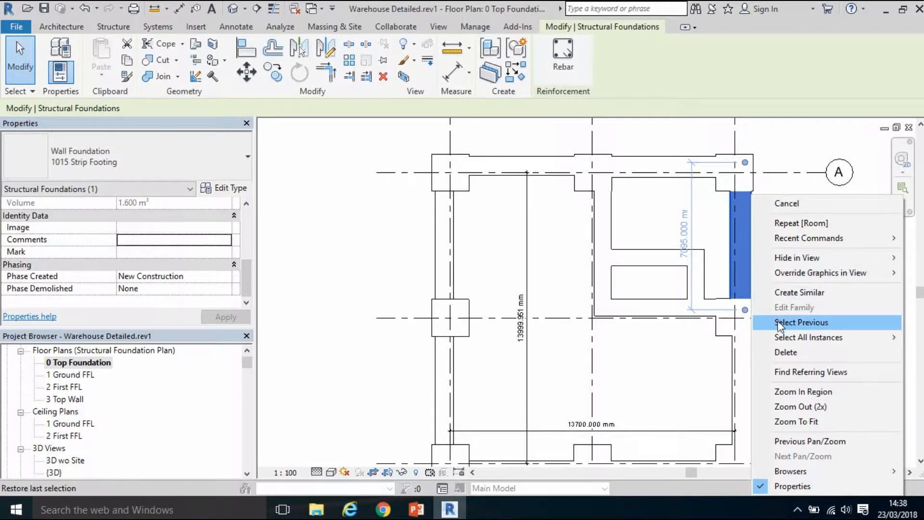
mouse_move(807, 338)
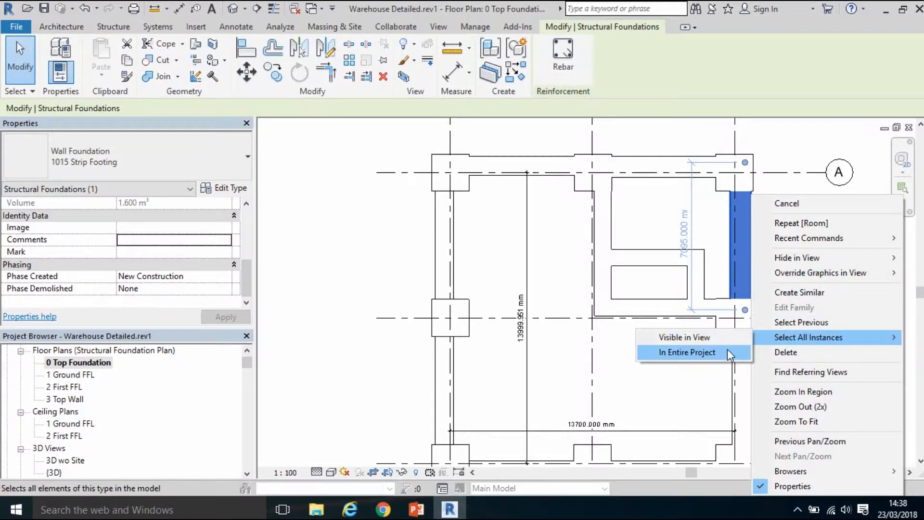
left_click(727, 352)
left_click(143, 241)
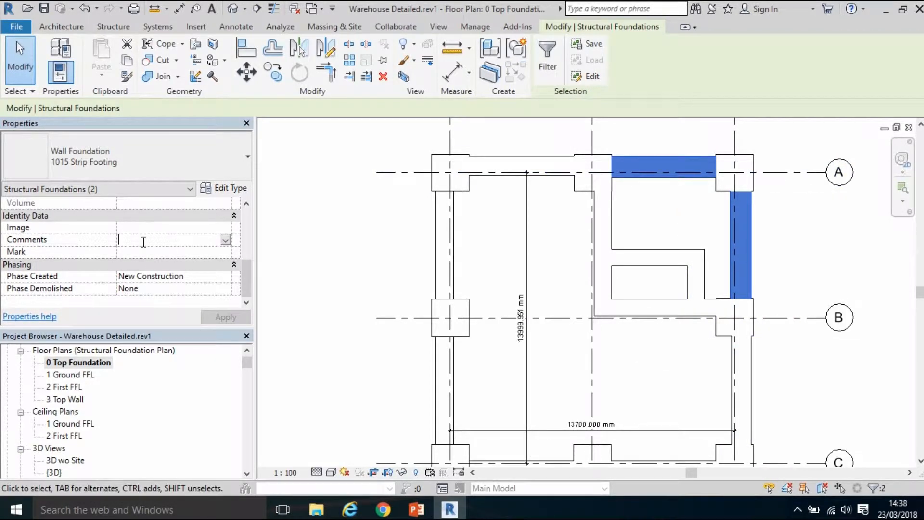
type("19")
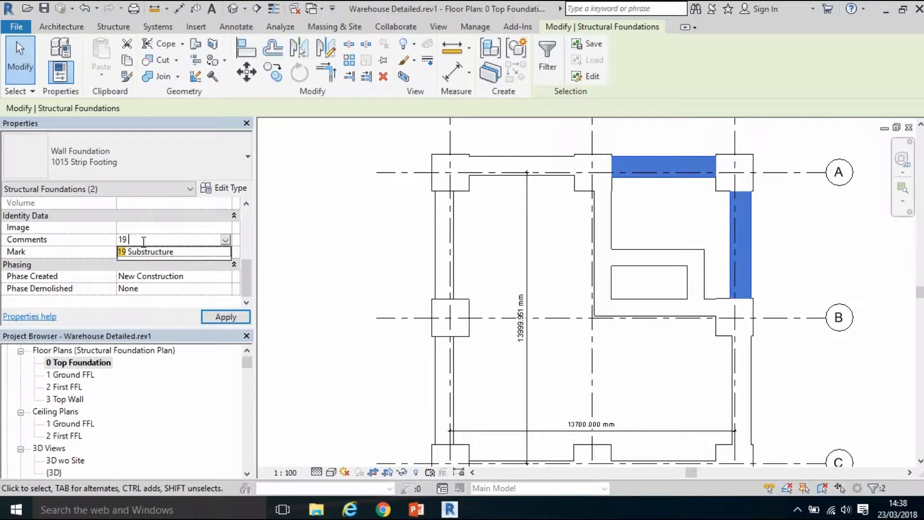
left_click(141, 252)
left_click(209, 318)
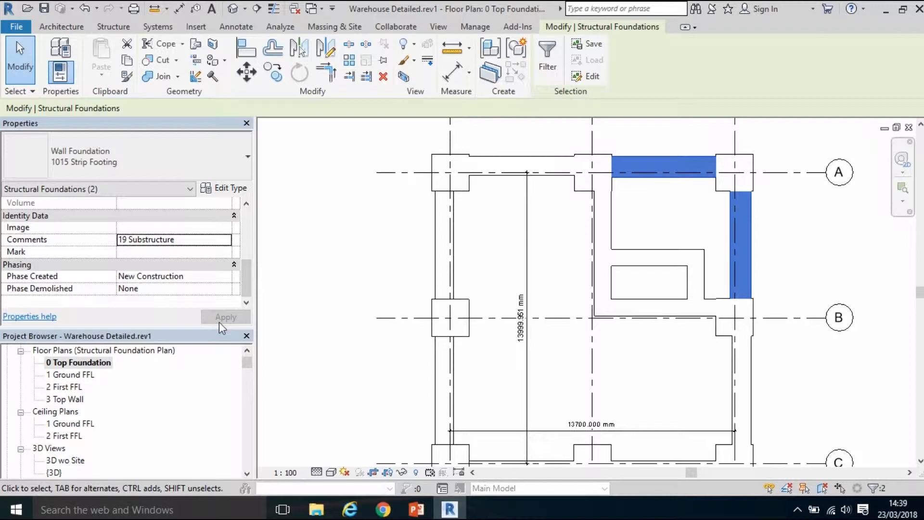
Step: In the 1 Ground FFL plan, select all visible instances of the external brick wall
double_click(63, 375)
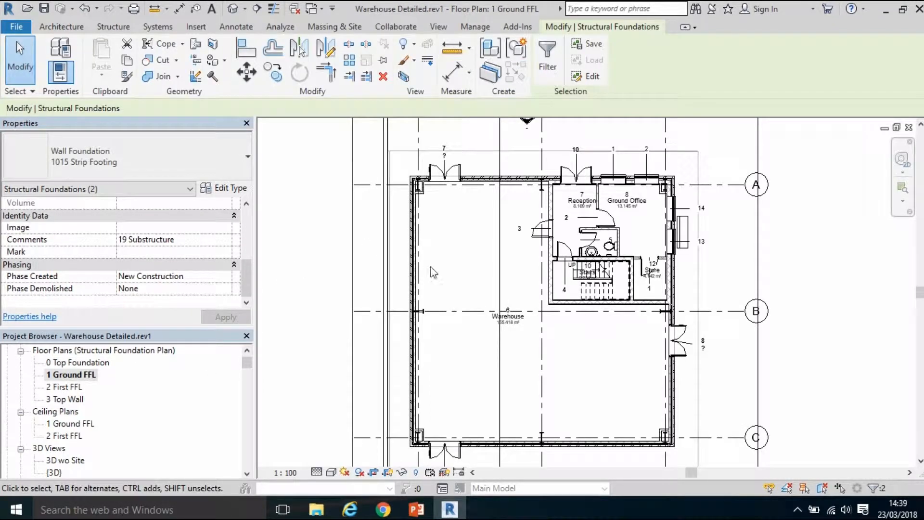
scroll(426, 271, "up", 2)
scroll(411, 273, "up", 2)
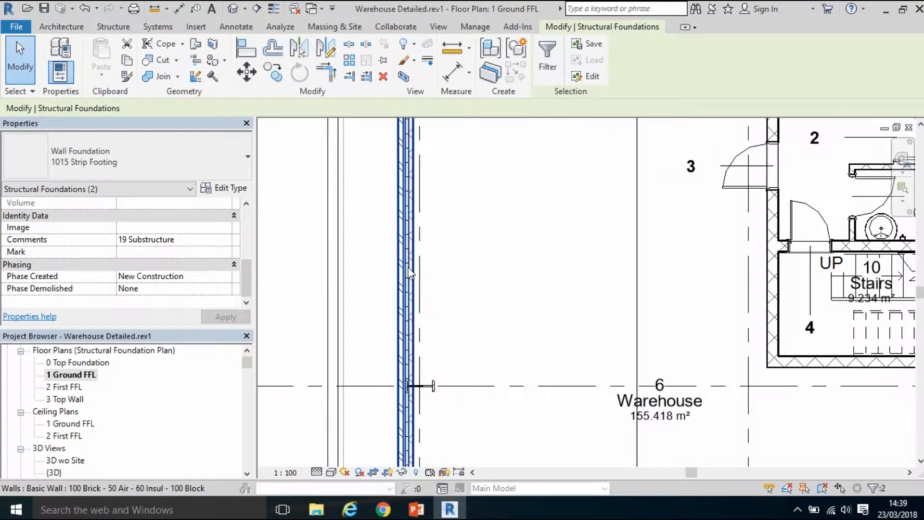
left_click(408, 269)
scroll(408, 268, "down", 1)
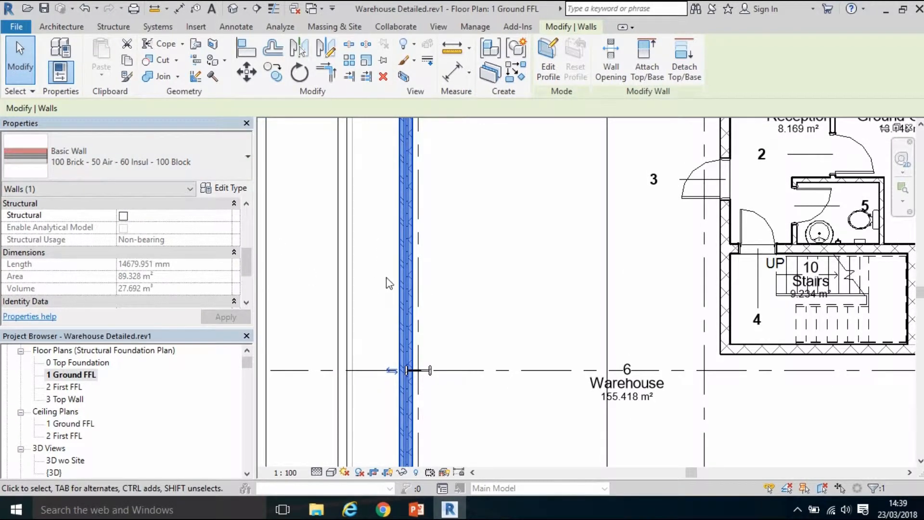
right_click(402, 277)
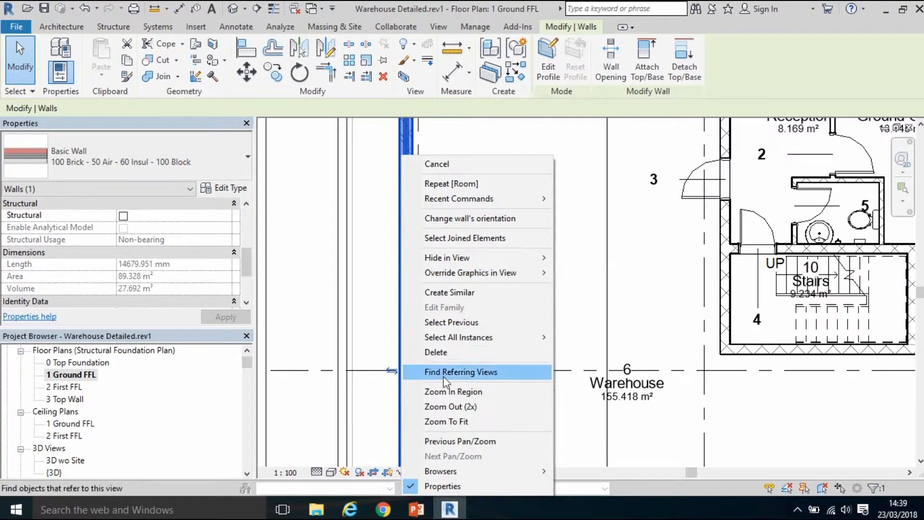
mouse_move(458, 338)
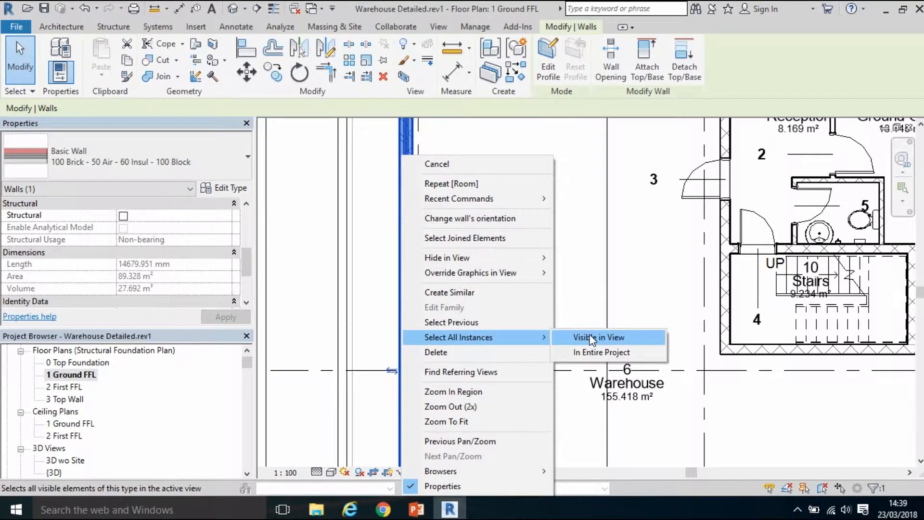
left_click(590, 352)
scroll(481, 340, "down", 1)
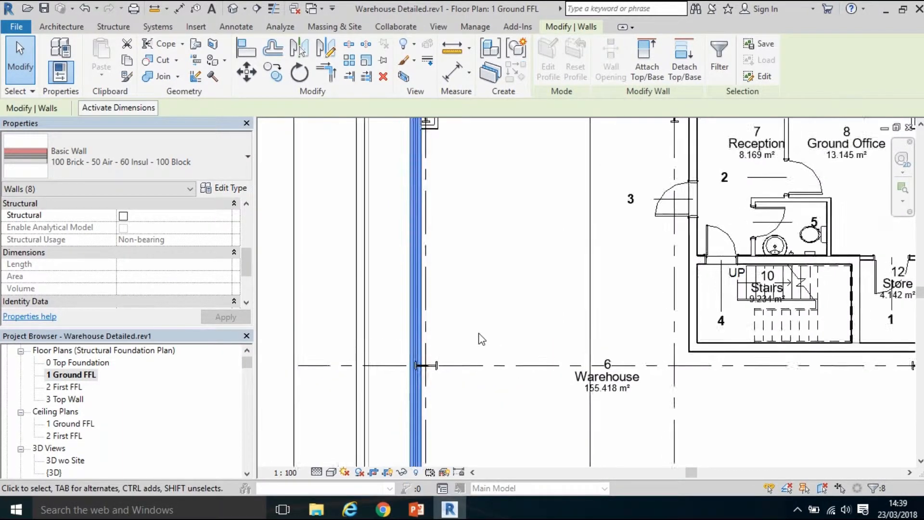
scroll(481, 339, "down", 2)
middle_click_drag(544, 330, 526, 326)
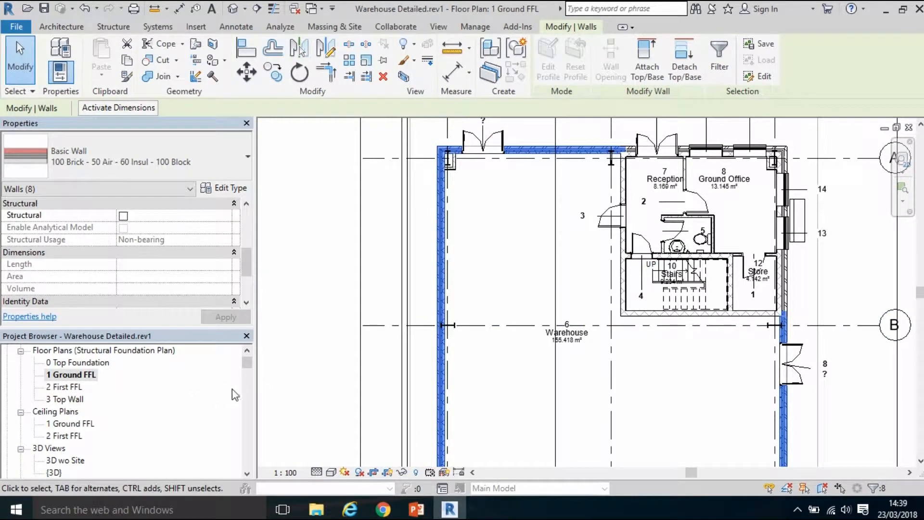
scroll(315, 389, "down", 1)
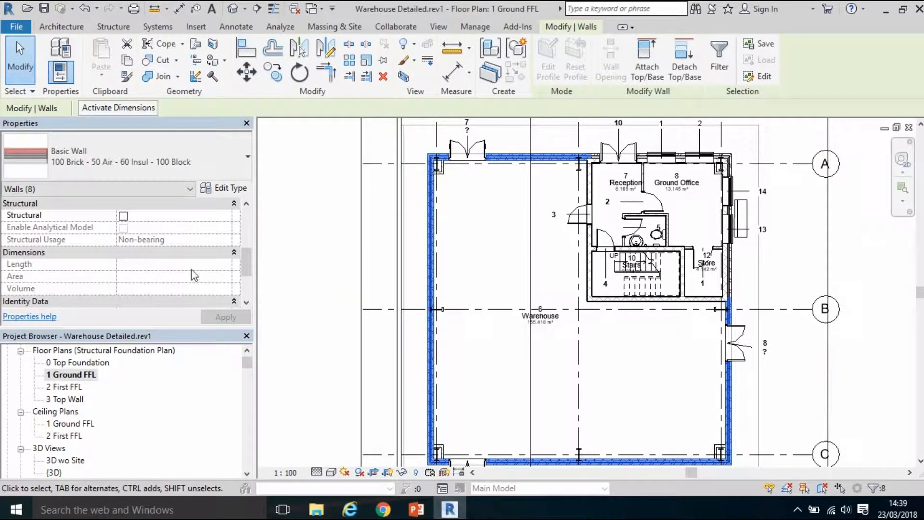
left_click_drag(246, 261, 246, 276)
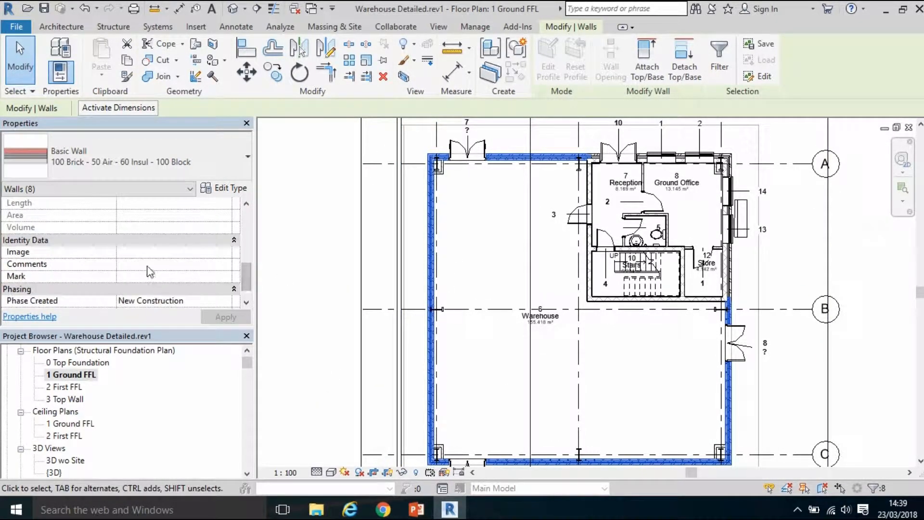
Step: Apply the comment '21 External Walls' to the eight external walls and deselect
left_click(149, 264)
type("21 External Walls")
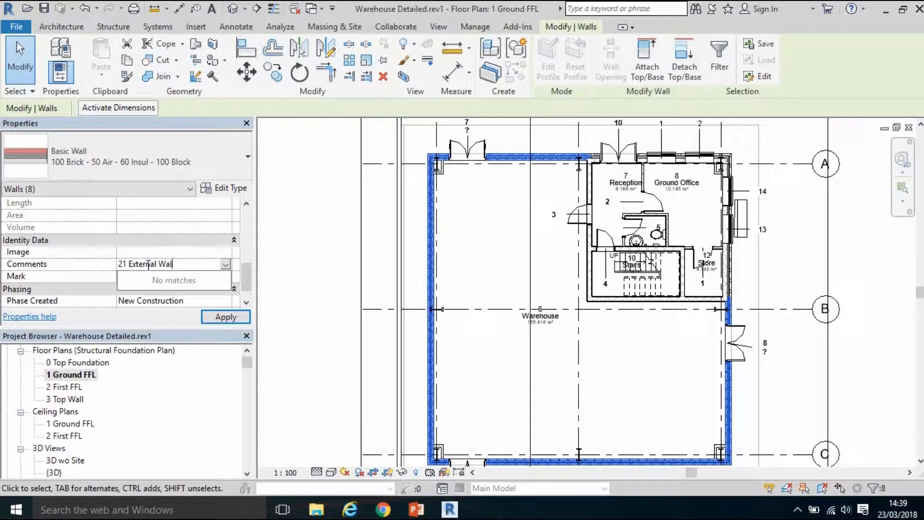
left_click(222, 320)
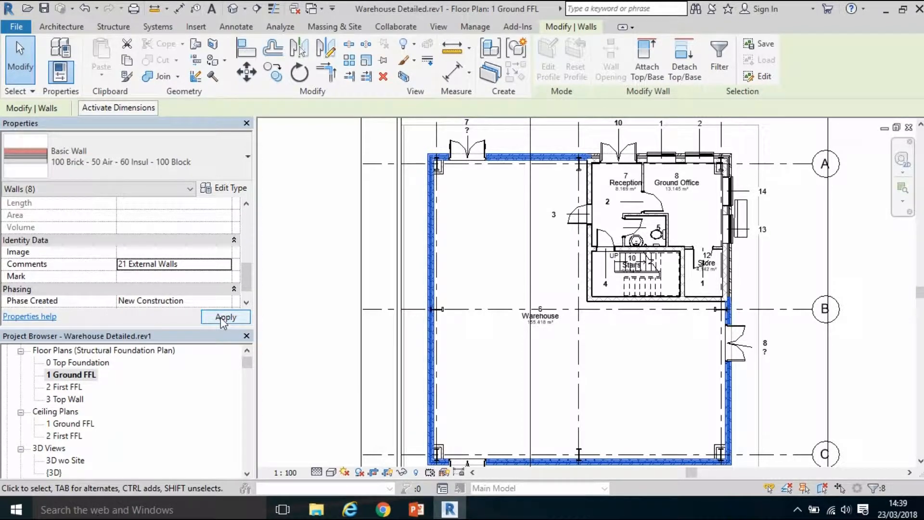
left_click(510, 275)
Step: Select all internal plasterboard walls of one type in the entire project
left_click(520, 157)
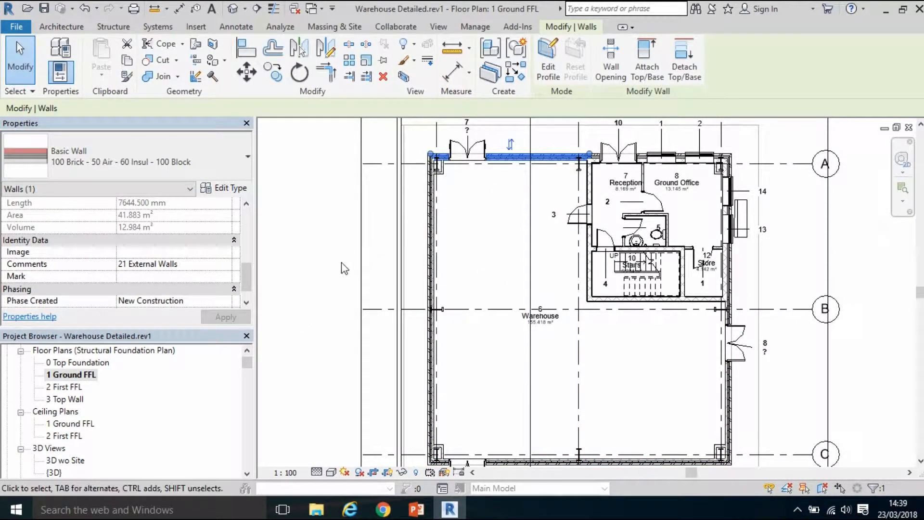
left_click(591, 277)
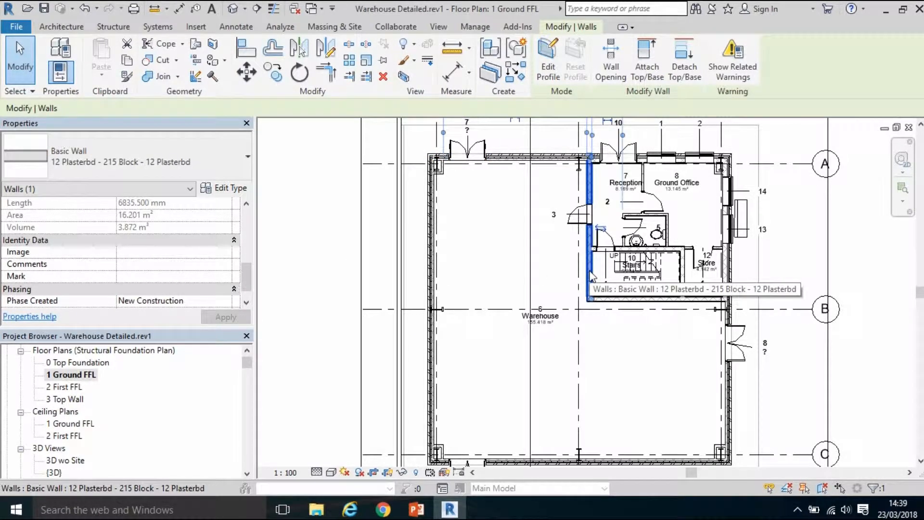
right_click(590, 276)
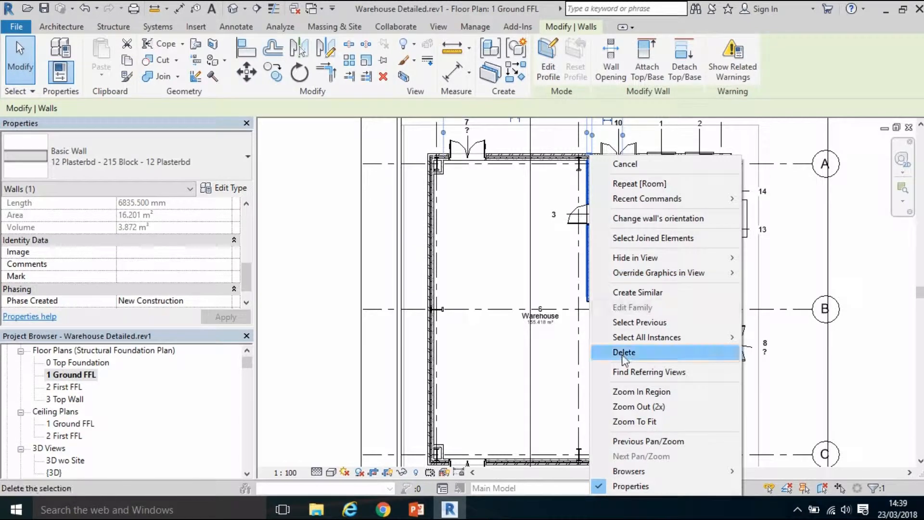
mouse_move(646, 337)
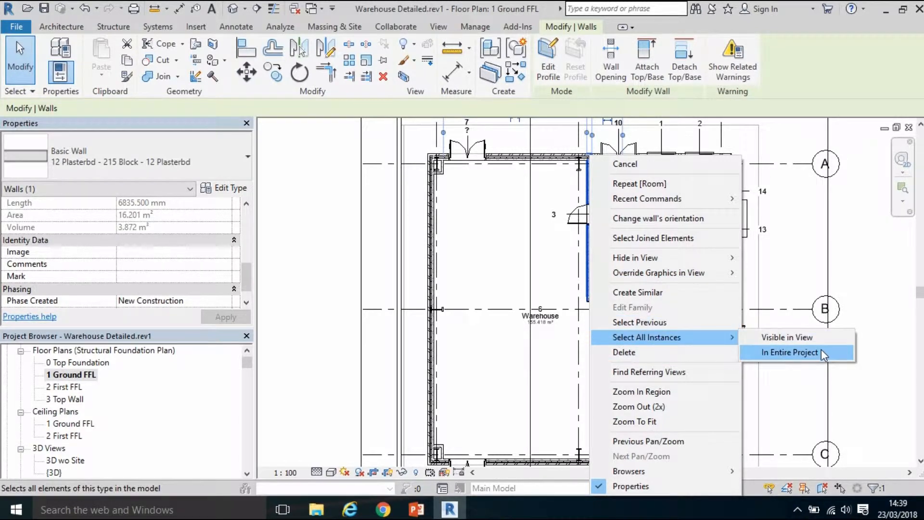
left_click(817, 353)
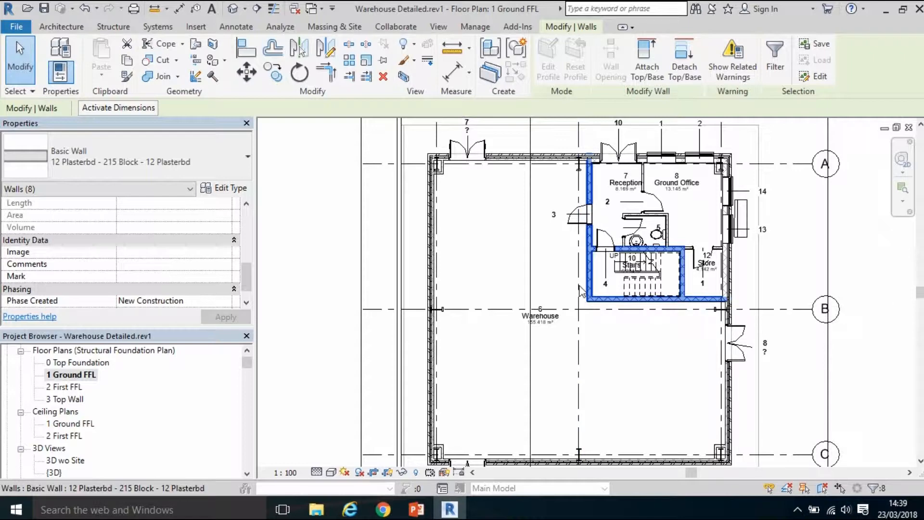
Step: Apply the comment '22 Internal Walls and Partitions' to the eight internal walls
left_click(186, 264)
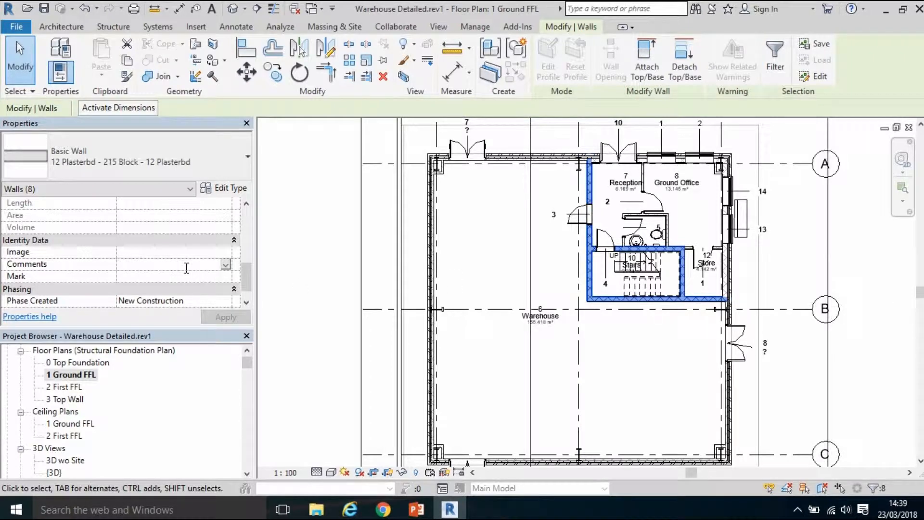
type("22 Internal Walls and Pa")
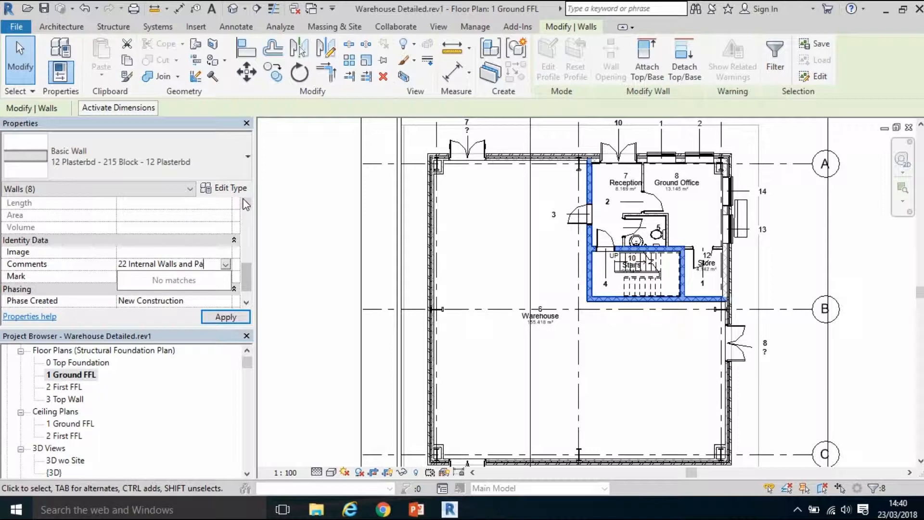
type("rtitions")
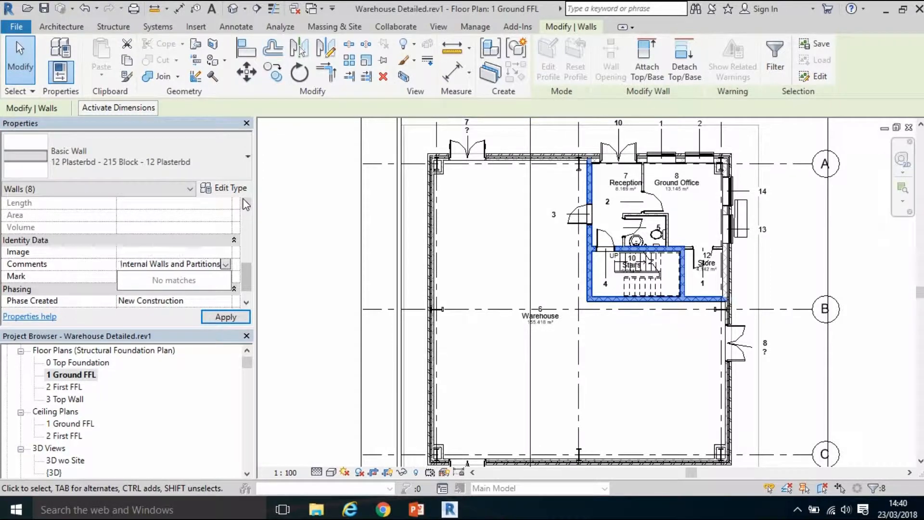
left_click(229, 320)
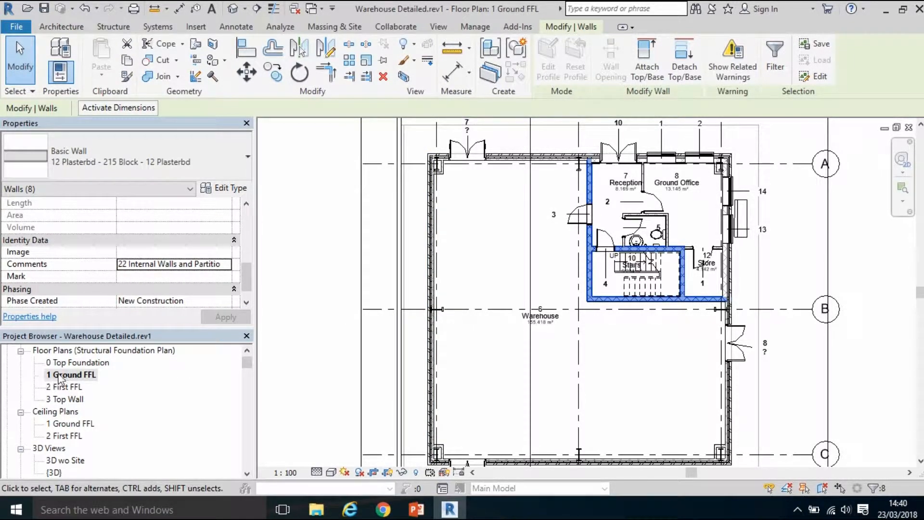
double_click(66, 461)
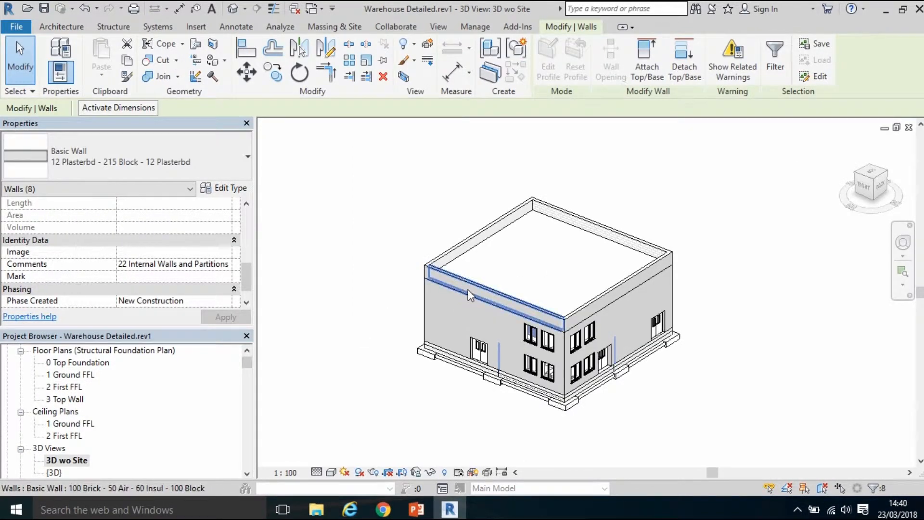
Step: In the 3D view, check comments on a wall, the roof and a window, then return to 1 Ground FFL
left_click(468, 289)
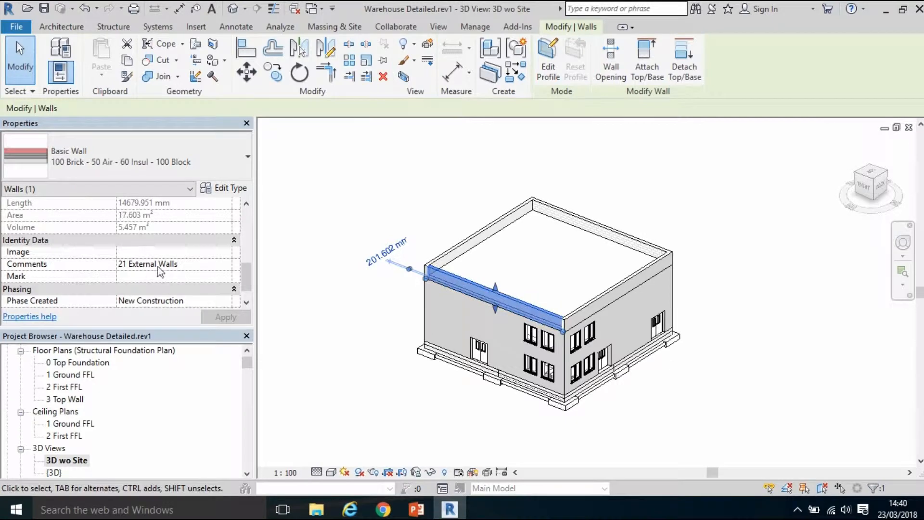
left_click(512, 231)
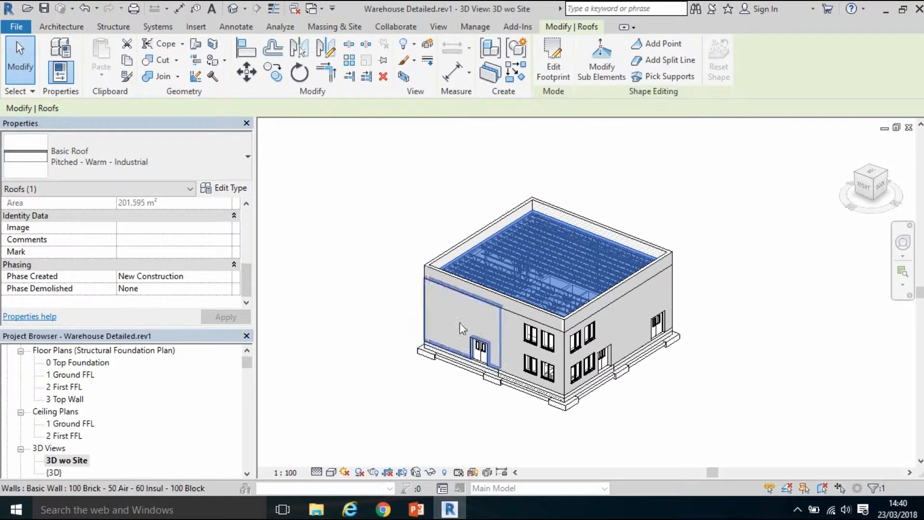
scroll(594, 346, "up", 2)
left_click(592, 345)
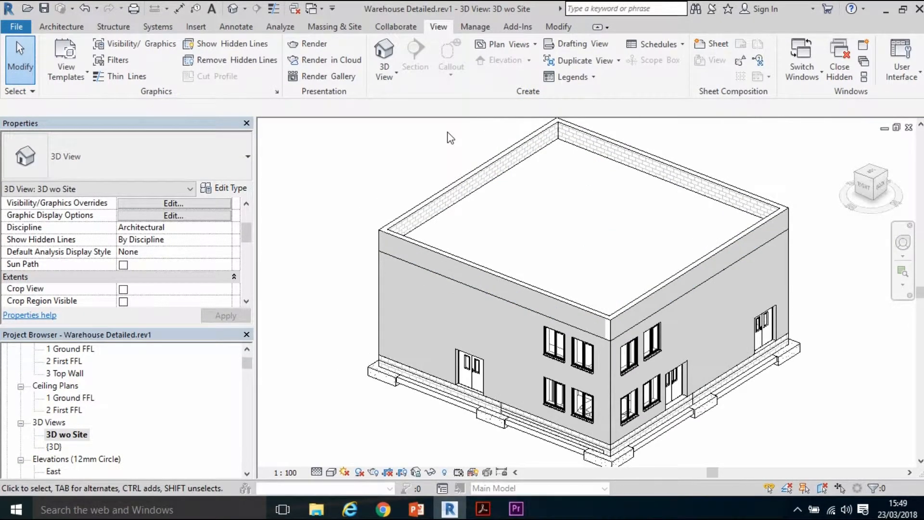
double_click(70, 349)
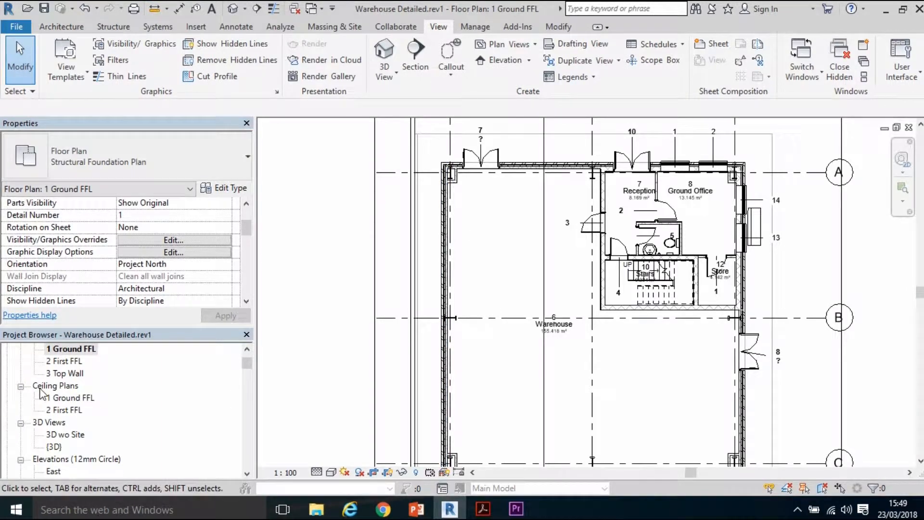
Step: Open the Section 8 building section view and pan to inspect it
double_click(62, 435)
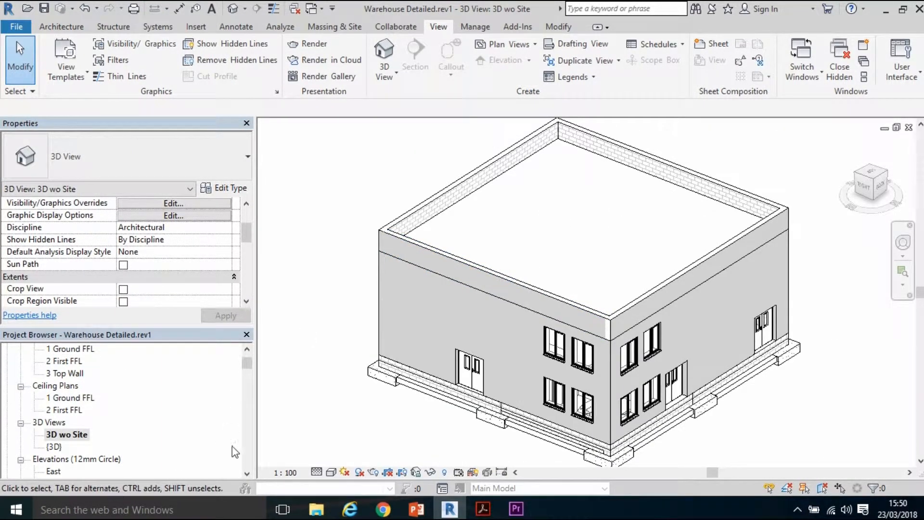
left_click(247, 472)
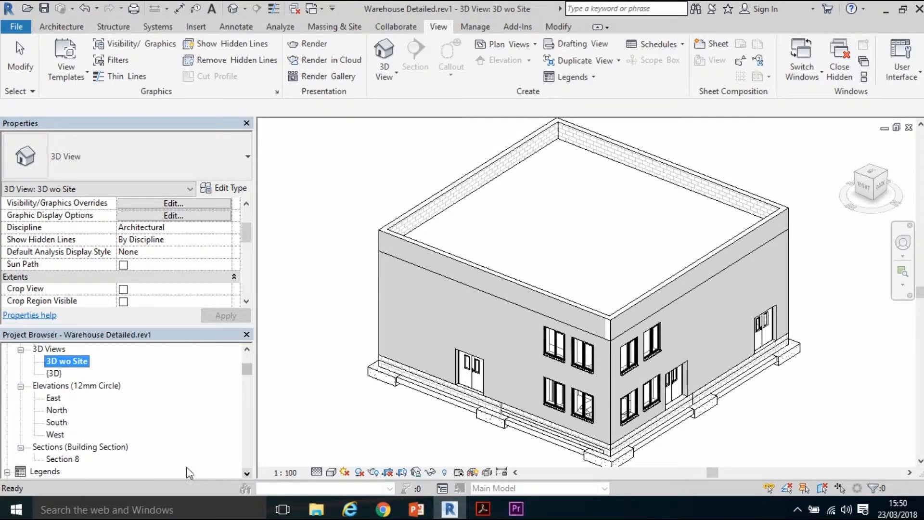
double_click(76, 460)
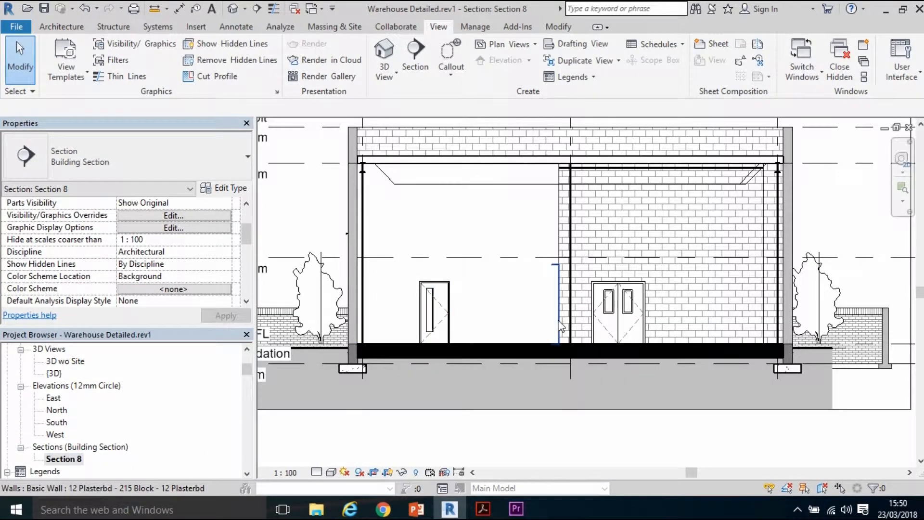
middle_click_drag(565, 291, 577, 328)
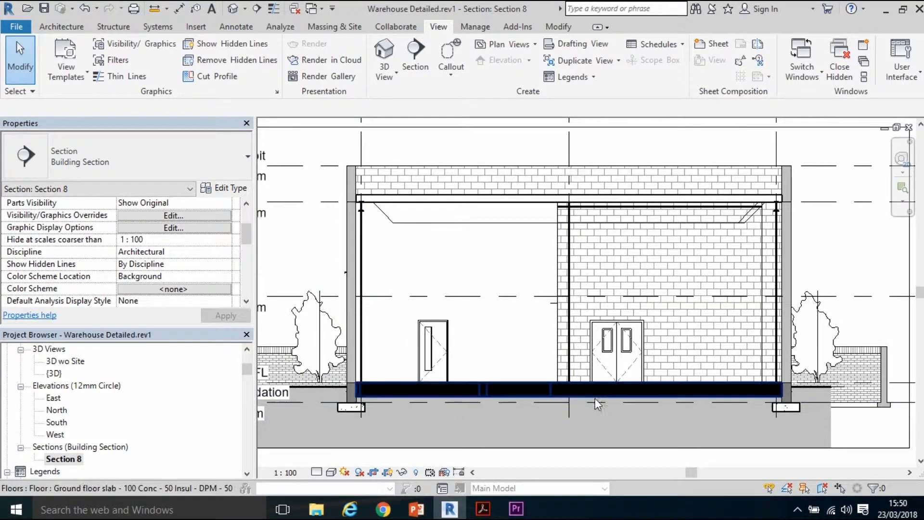
scroll(566, 394, "up", 2)
scroll(561, 394, "up", 1)
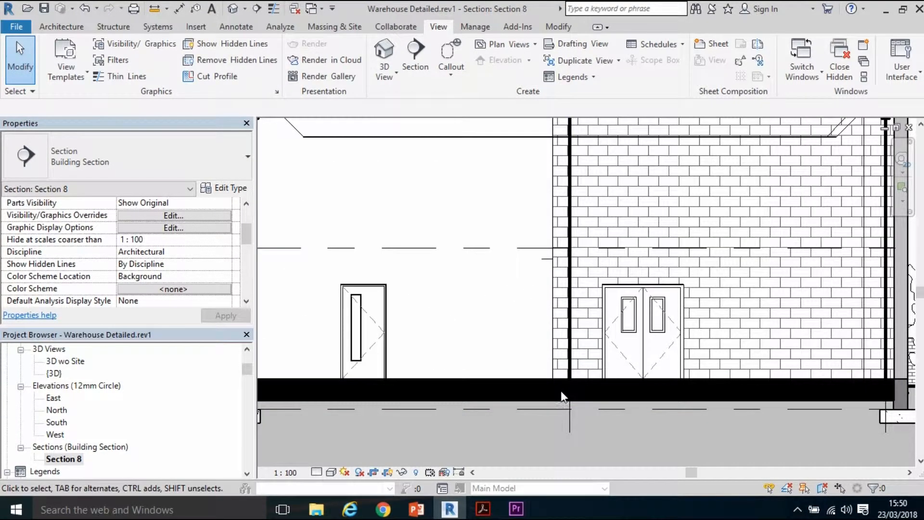
scroll(556, 396, "down", 3)
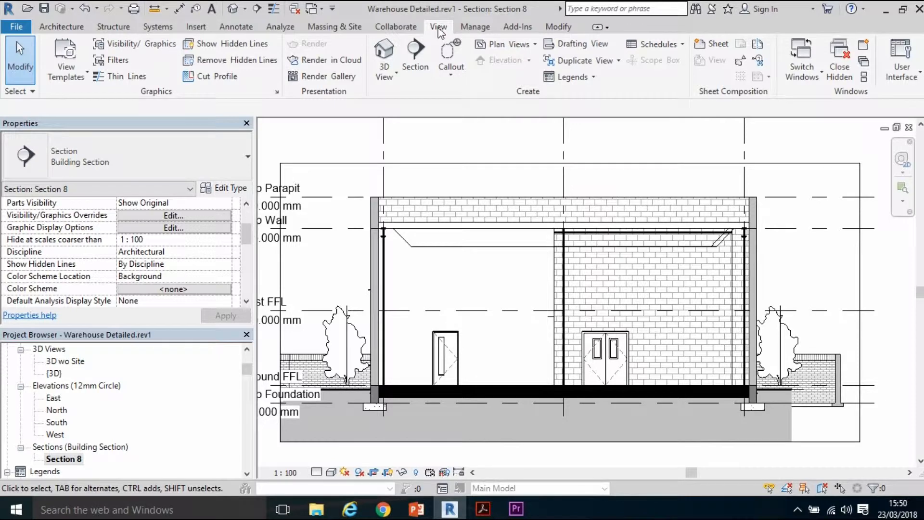
Step: Create a new multi-category Material Takeoff and open its field settings
left_click(684, 45)
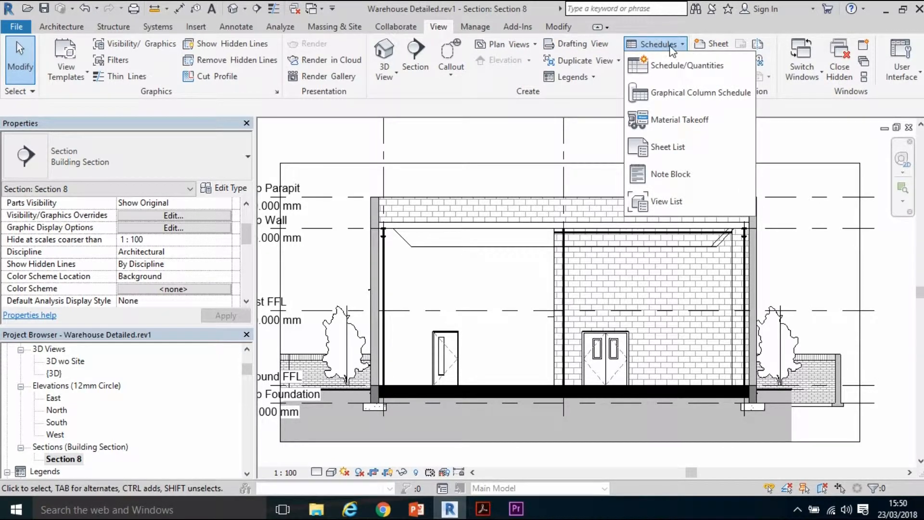
left_click(661, 120)
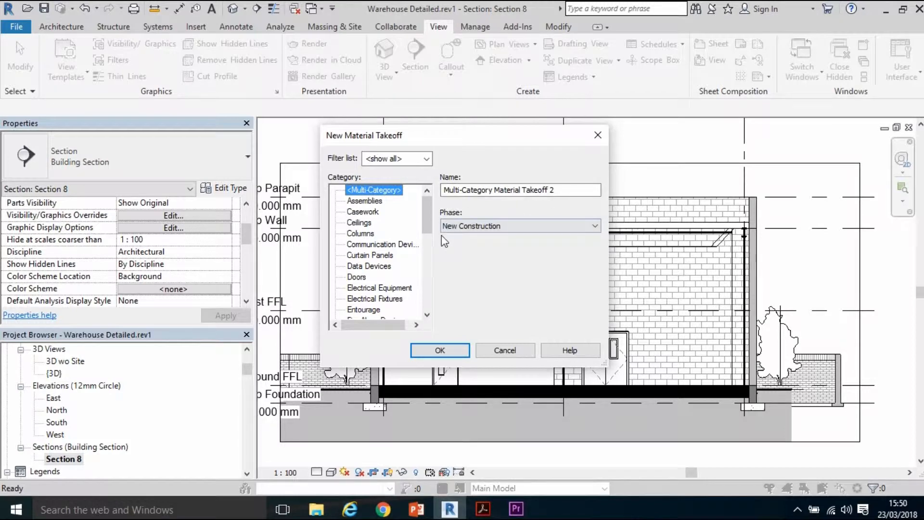
left_click(448, 351)
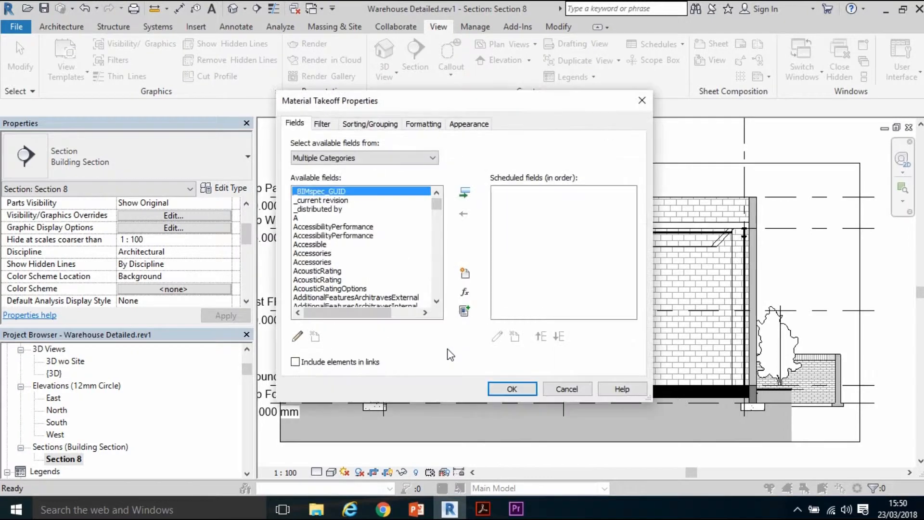
Step: Add the Comments and Family fields to the material takeoff's scheduled fields
left_click(436, 303)
left_click(436, 304)
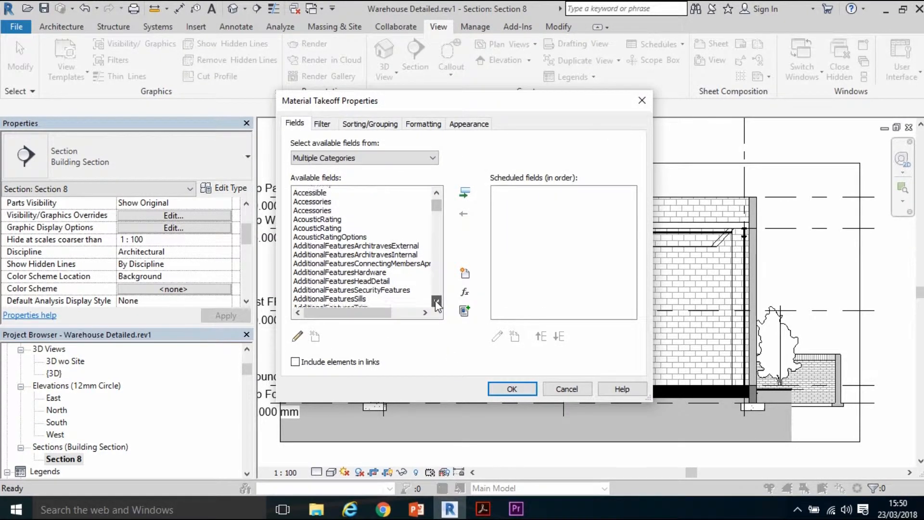
left_click(436, 303)
left_click_drag(437, 206, 437, 215)
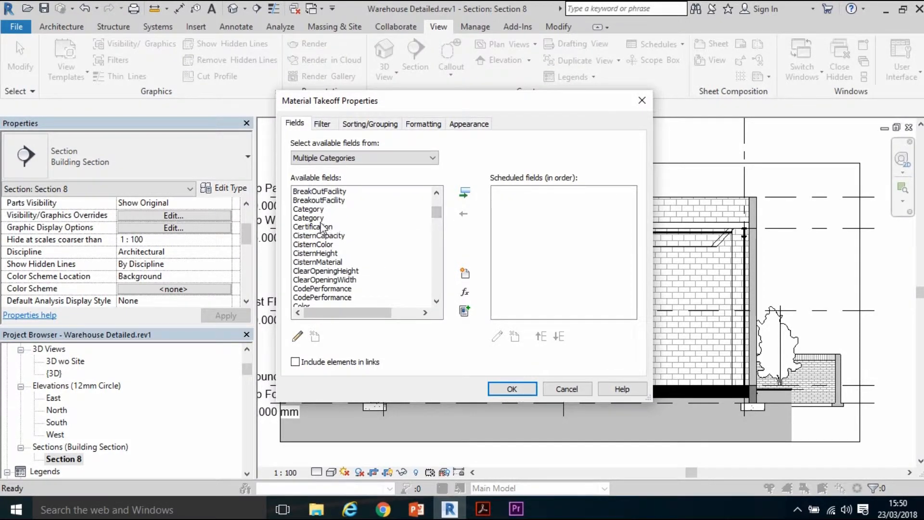
scroll(328, 259, "down", 1)
scroll(329, 260, "down", 1)
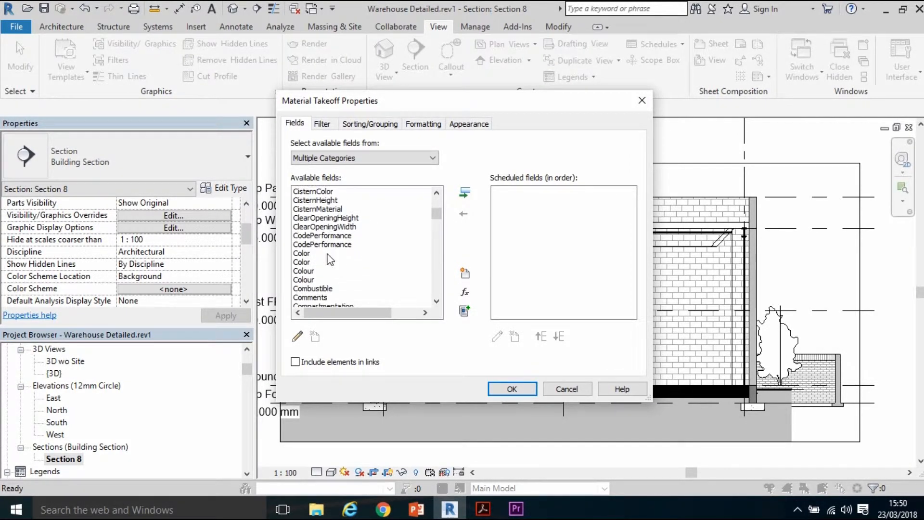
scroll(329, 260, "down", 1)
left_click(327, 271)
left_click(465, 194)
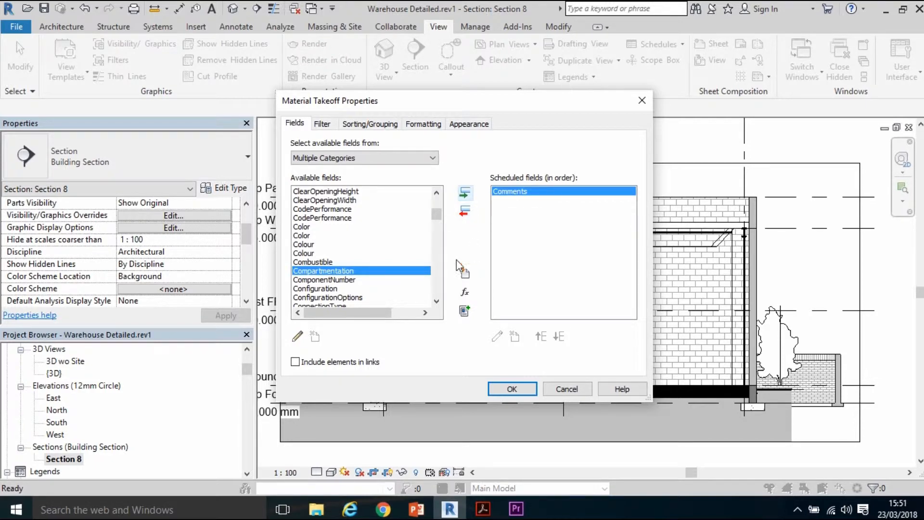
left_click(437, 301)
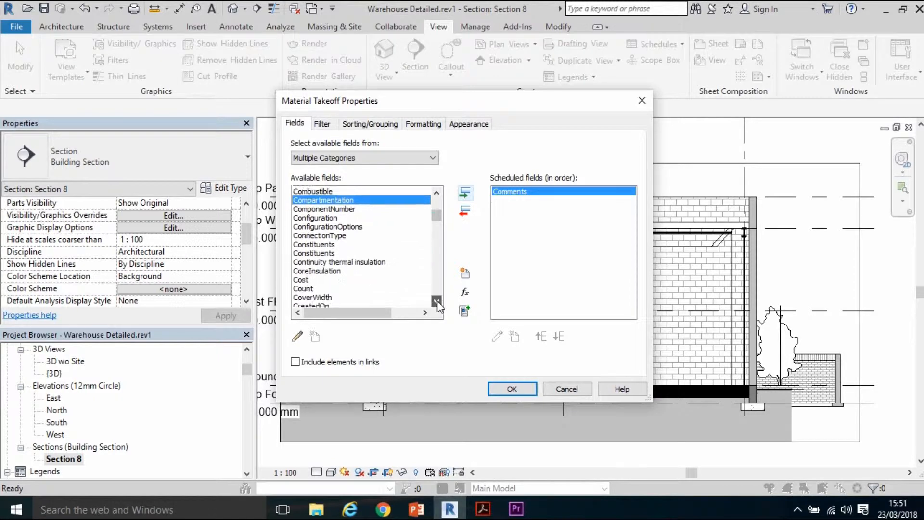
left_click_drag(437, 302, 437, 301)
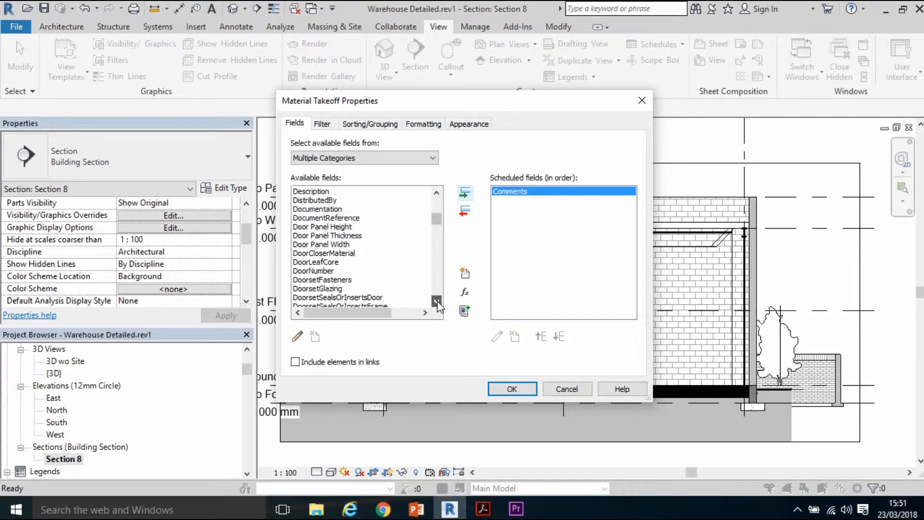
left_click_drag(437, 301, 437, 301)
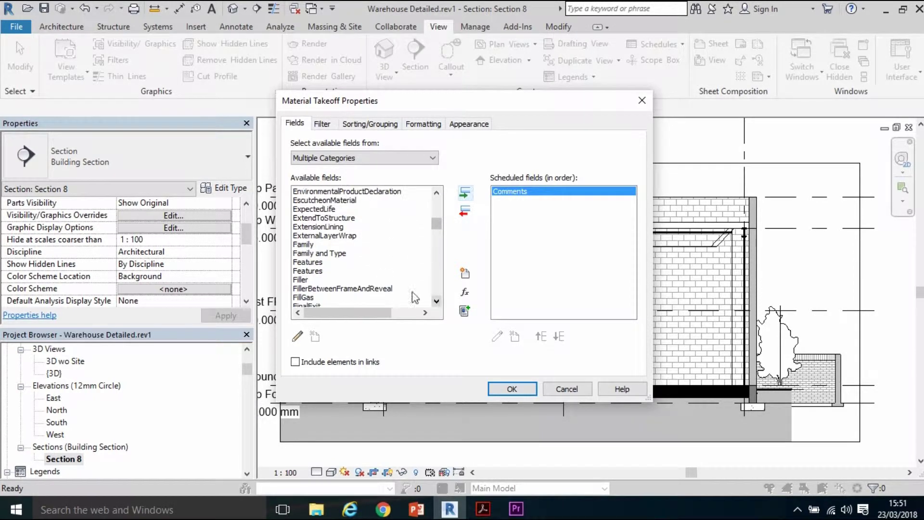
left_click(312, 244)
left_click(467, 194)
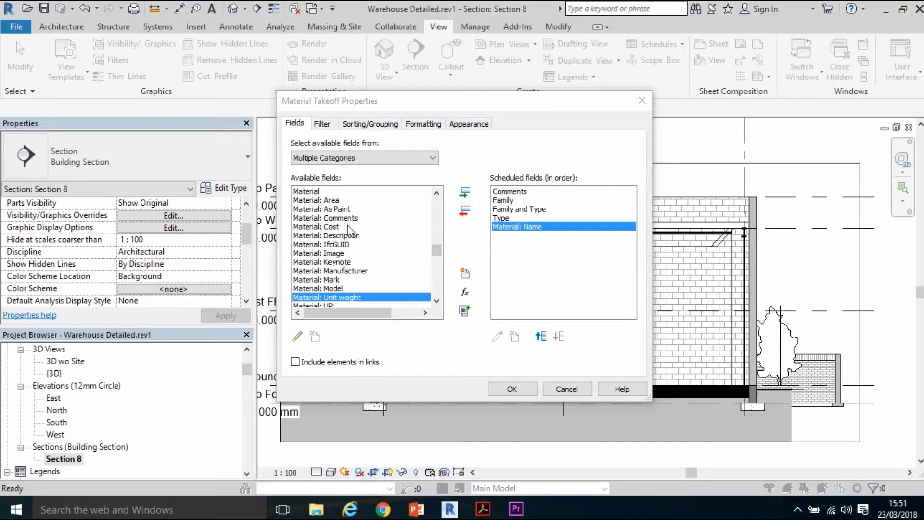
Step: Add Material: Area and Material: Volume, then create Multi-Category Material Takeoff 2
left_click(340, 200)
left_click(465, 194)
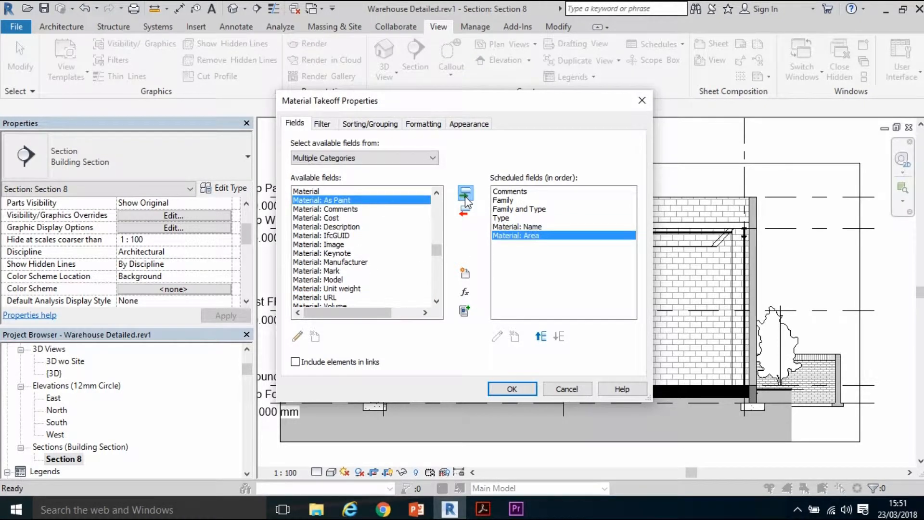
left_click(437, 302)
left_click(324, 288)
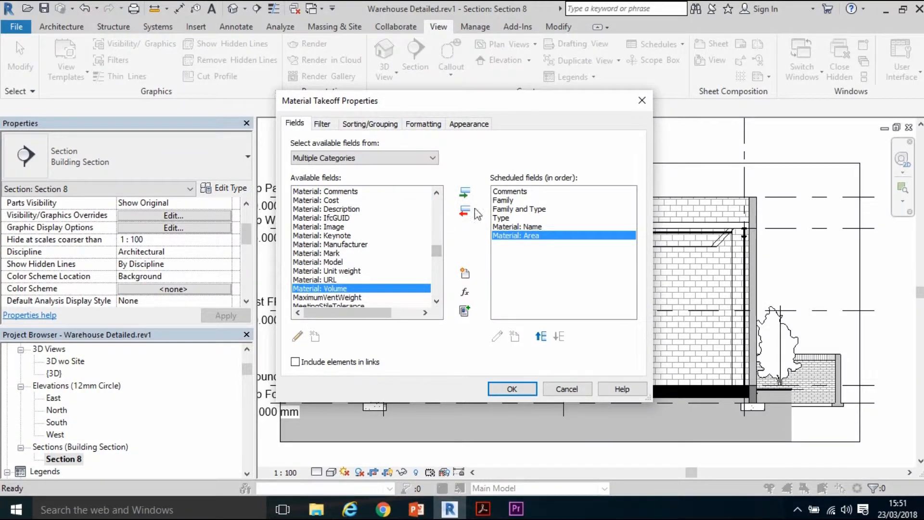
left_click(465, 193)
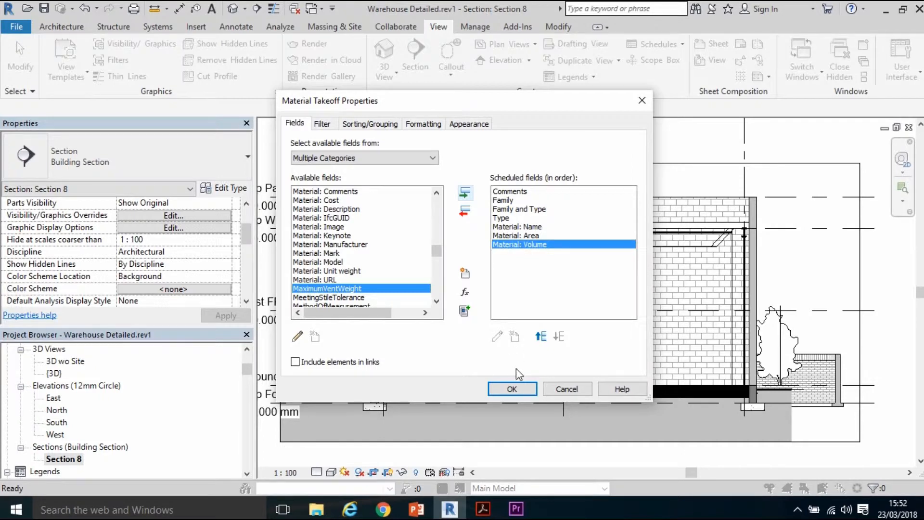
left_click(513, 388)
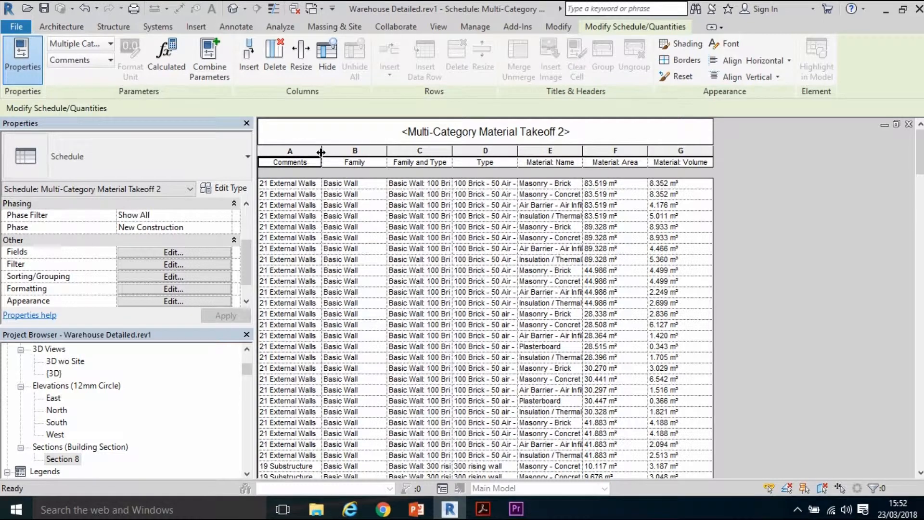
Step: Widen the Comments, Family, Family and Type, Type and Material: Name columns
left_click_drag(322, 151, 350, 152)
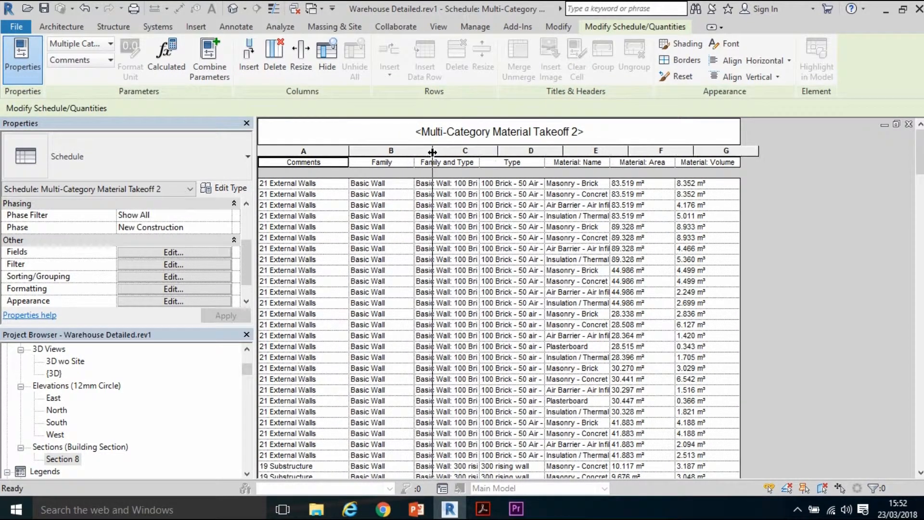
left_click_drag(412, 154, 441, 153)
left_click_drag(507, 151, 526, 149)
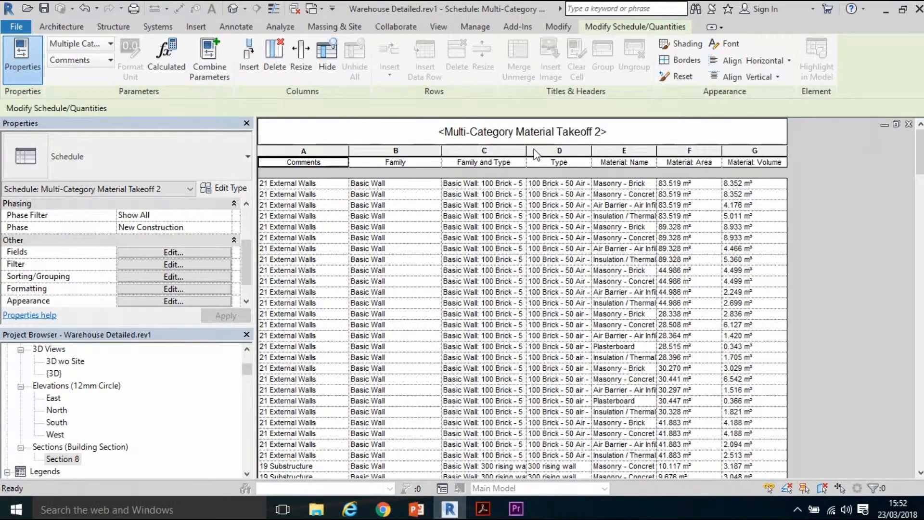
left_click_drag(592, 149, 613, 149)
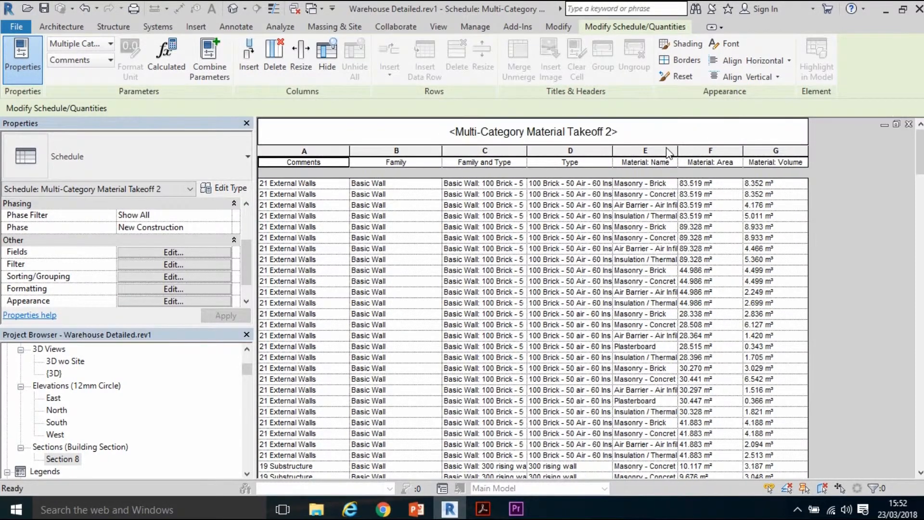
left_click_drag(678, 149, 710, 154)
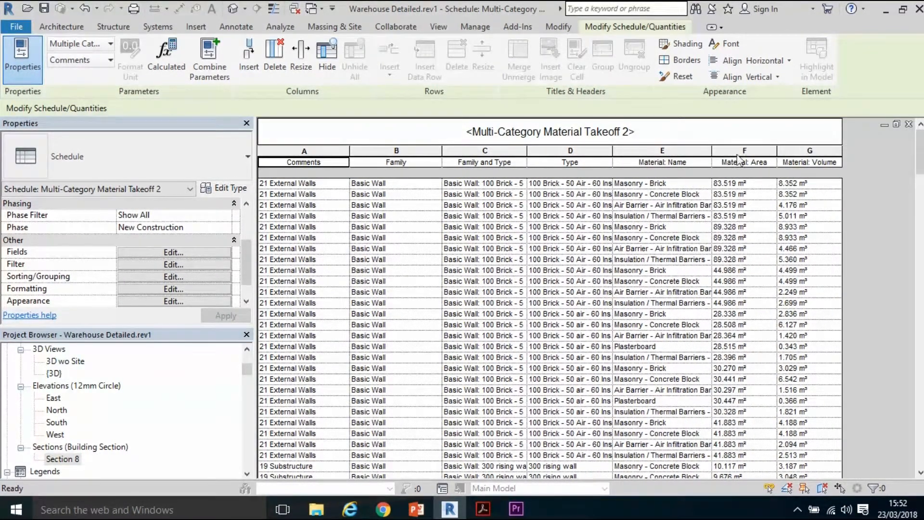
scroll(796, 170, "down", 5)
scroll(797, 174, "down", 1)
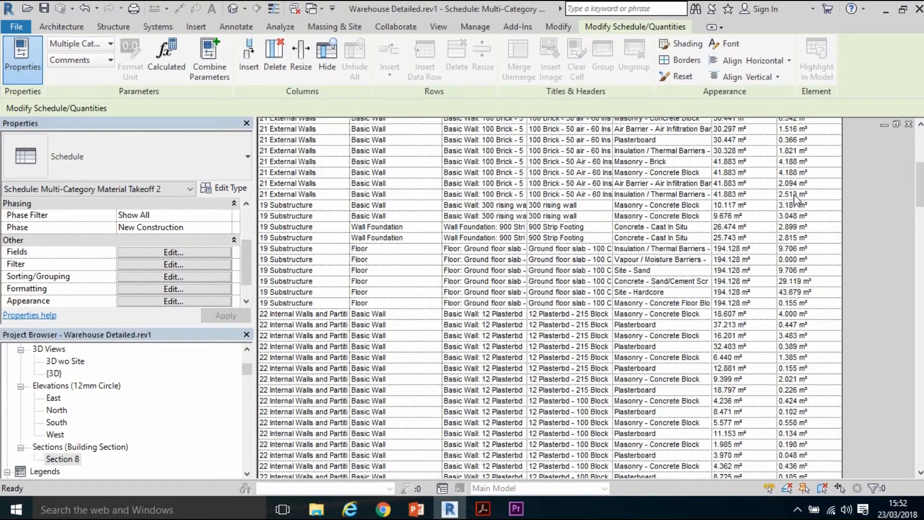
scroll(793, 191, "up", 5)
scroll(793, 193, "up", 2)
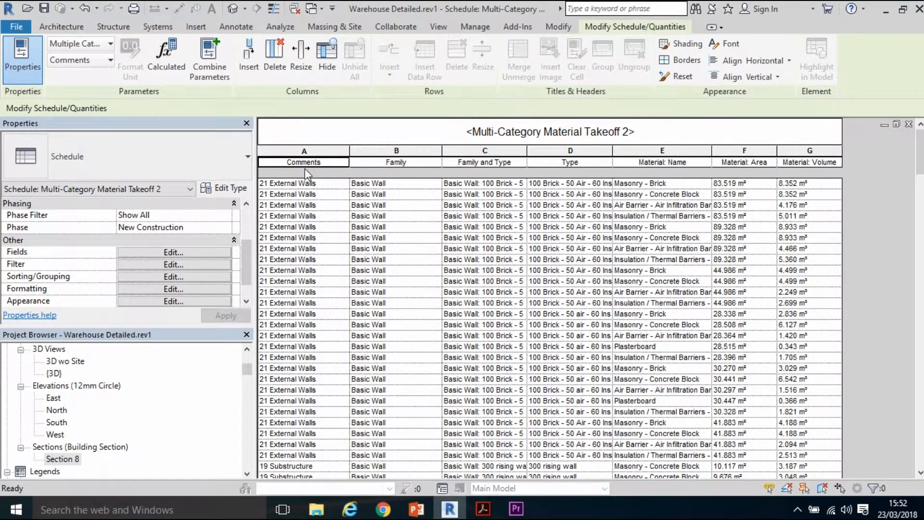
scroll(306, 225, "down", 2)
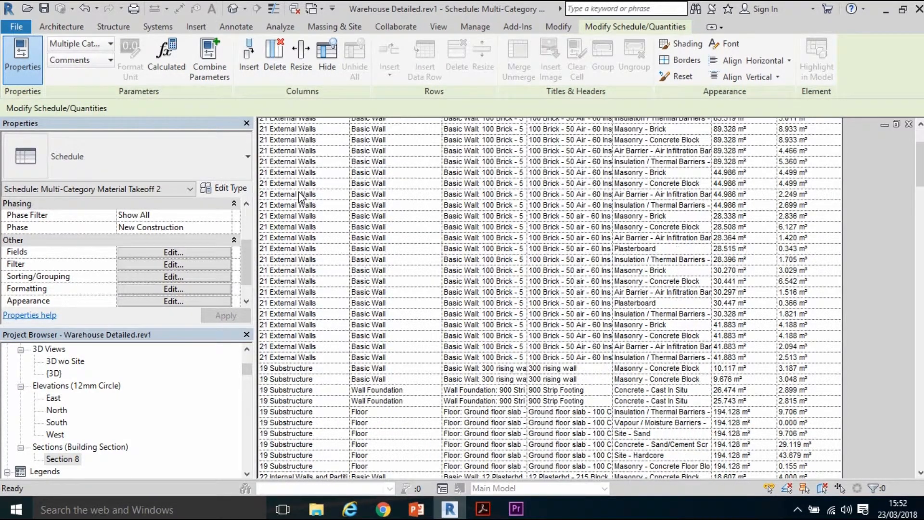
scroll(305, 227, "down", 2)
scroll(303, 233, "down", 4)
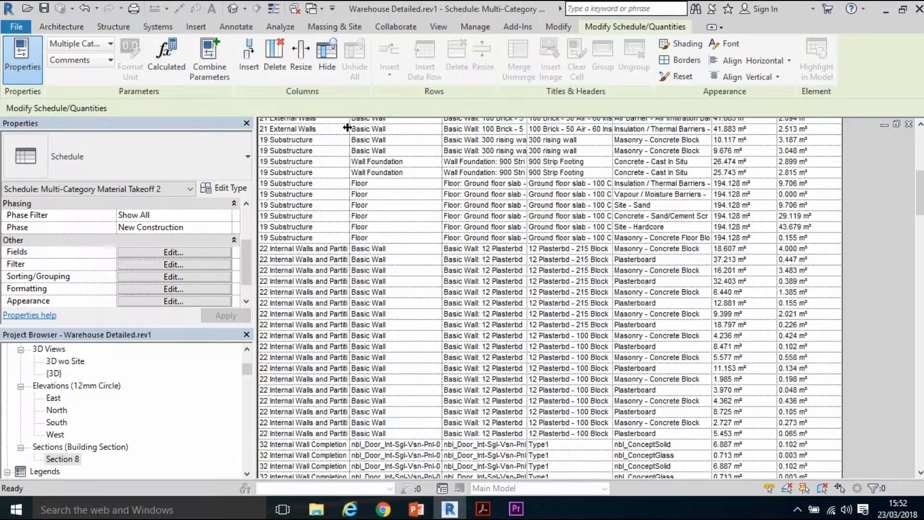
scroll(351, 129, "up", 7)
scroll(352, 134, "up", 1)
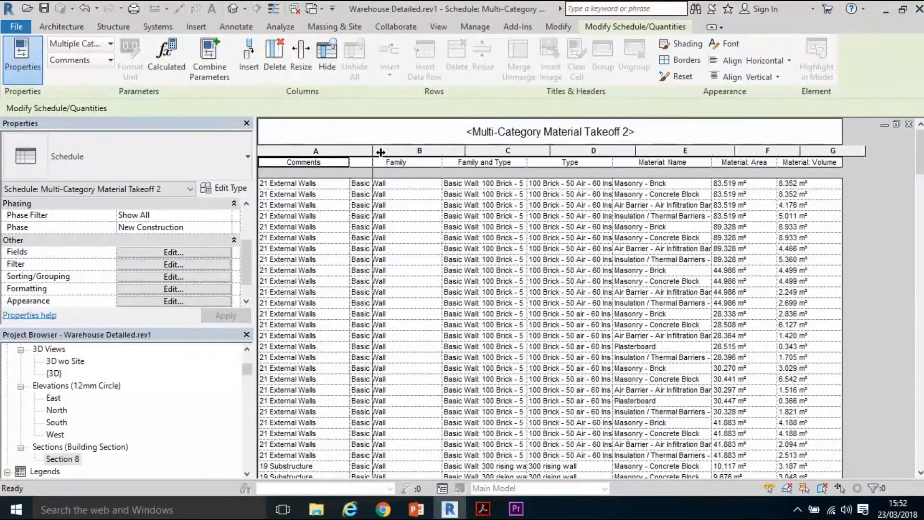
left_click_drag(350, 152, 407, 151)
scroll(330, 262, "down", 7)
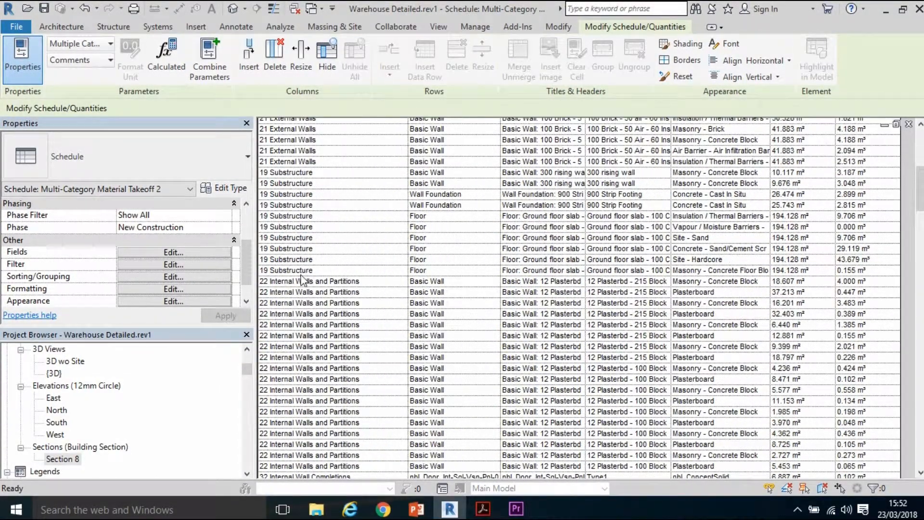
scroll(371, 318, "down", 3)
scroll(346, 325, "down", 5)
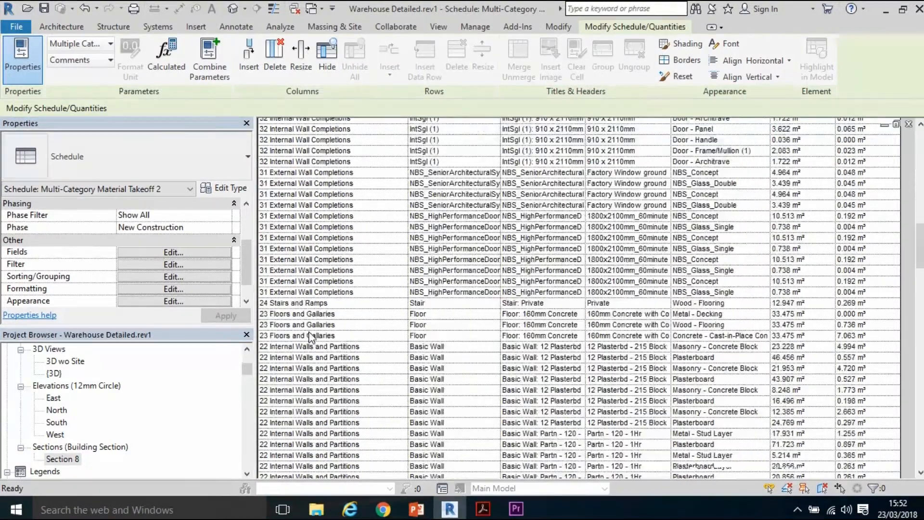
scroll(312, 337, "down", 5)
scroll(311, 337, "down", 5)
scroll(321, 363, "down", 1)
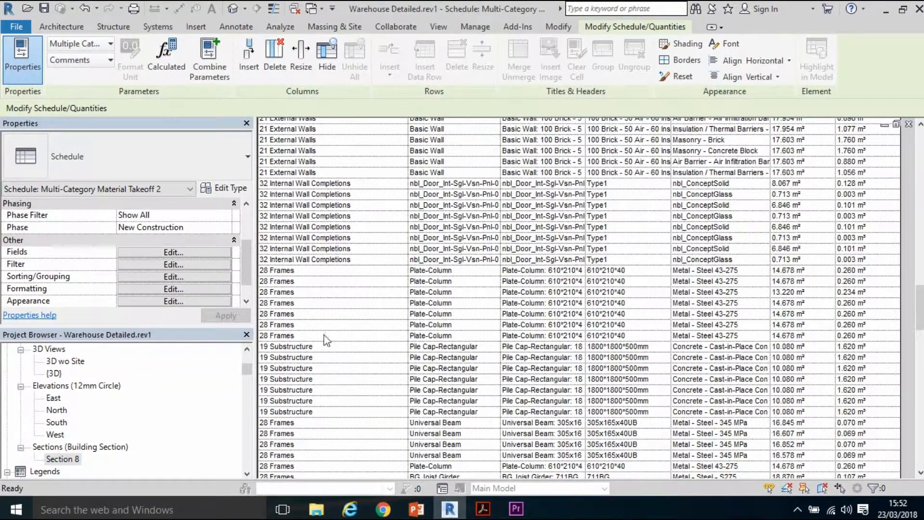
scroll(321, 347, "down", 3)
scroll(317, 351, "down", 1)
scroll(313, 351, "down", 5)
scroll(314, 349, "down", 3)
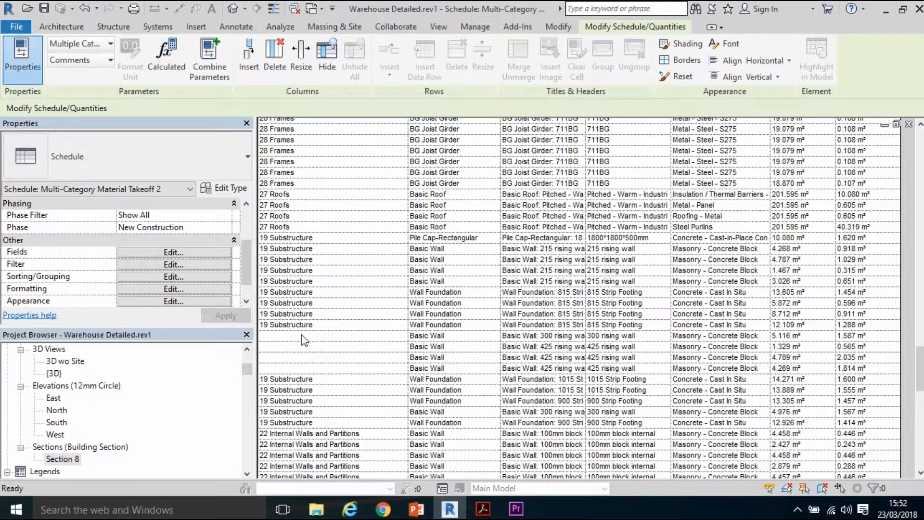
Step: Set the four blank rising-wall Comments cells to '19 Substructure'
left_click(301, 334)
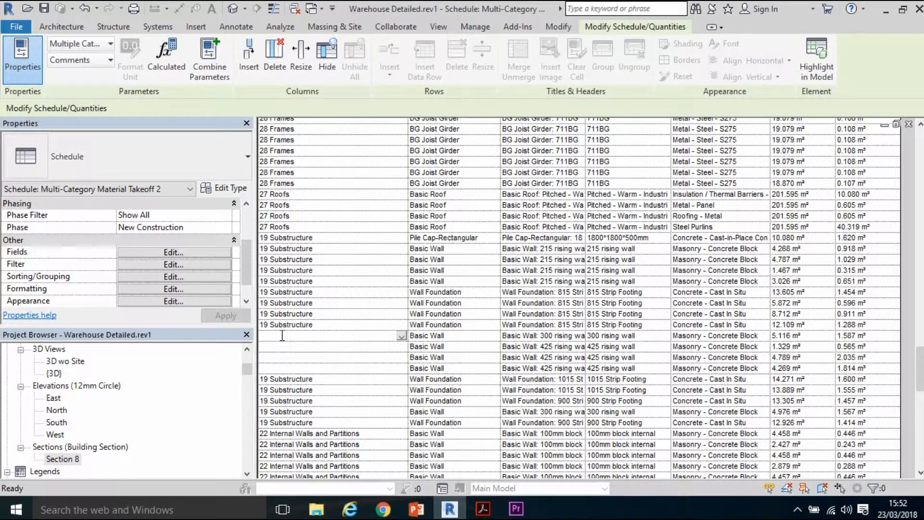
type("19")
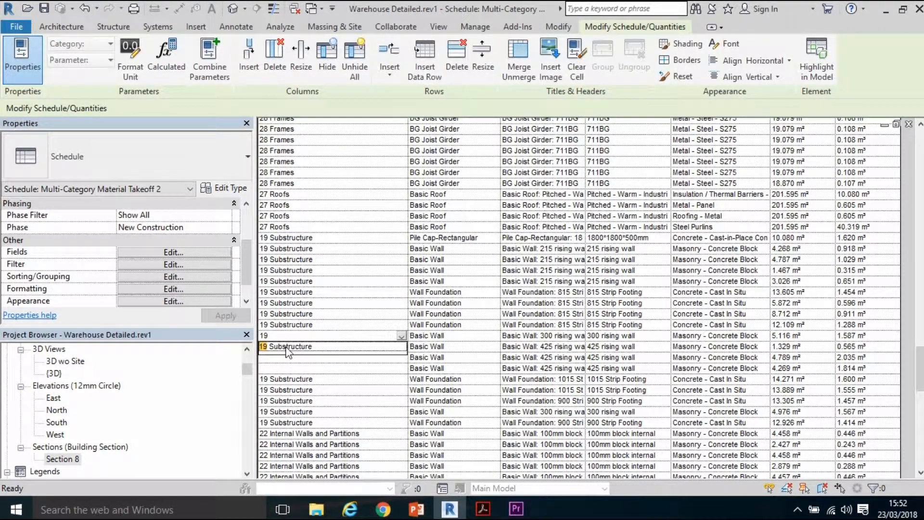
left_click(286, 347)
left_click(284, 347)
type("1")
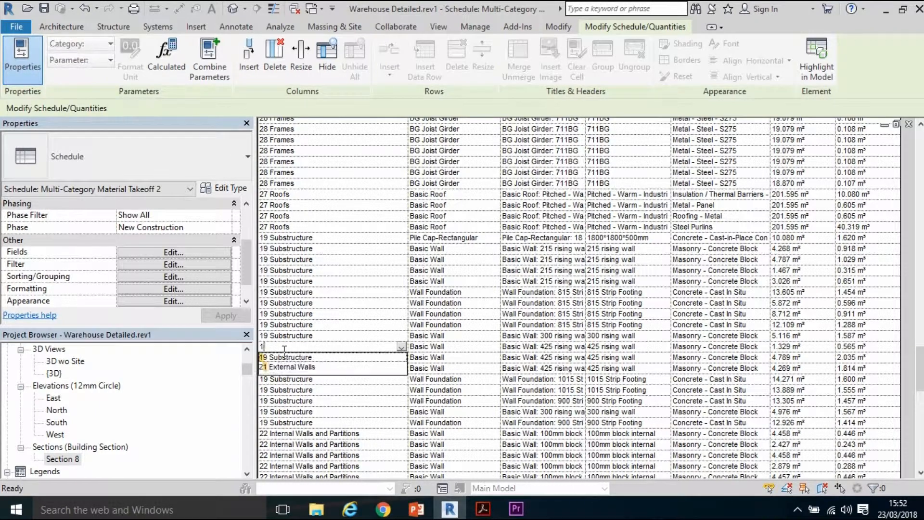
key("Return")
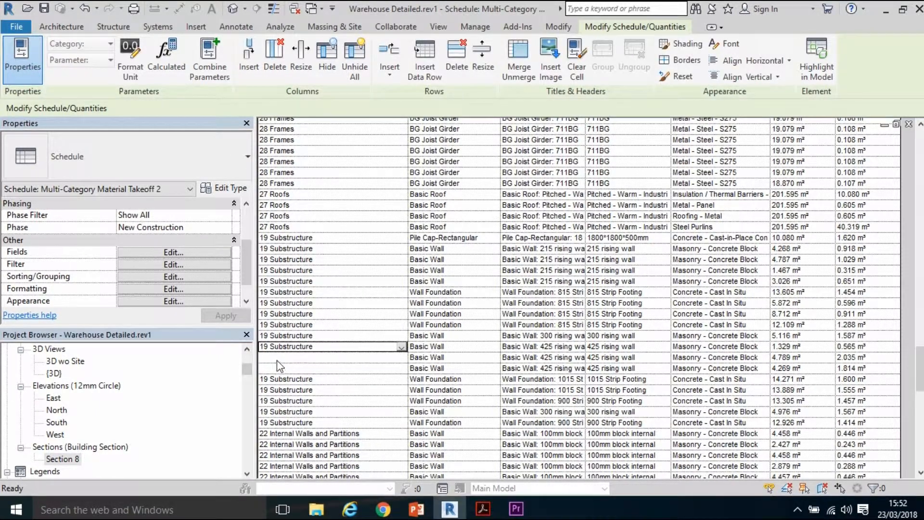
left_click(278, 357)
type("19")
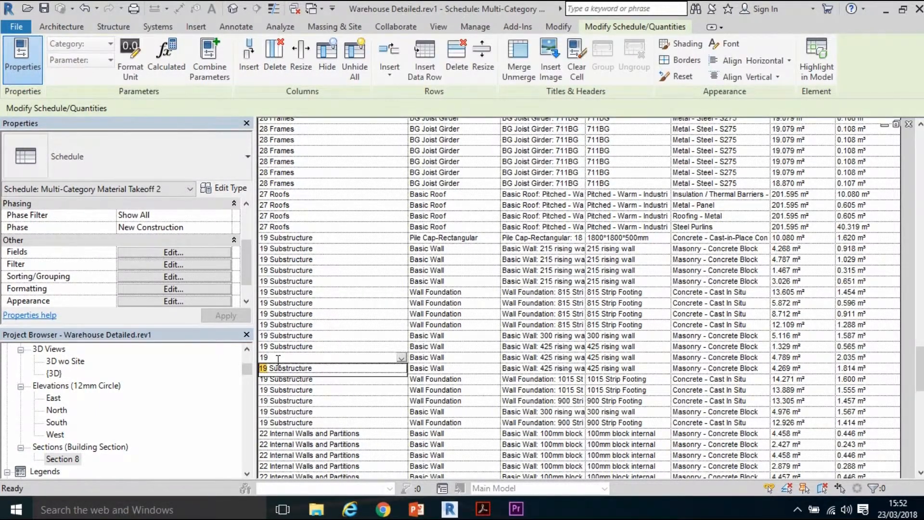
left_click(321, 369)
left_click(314, 367)
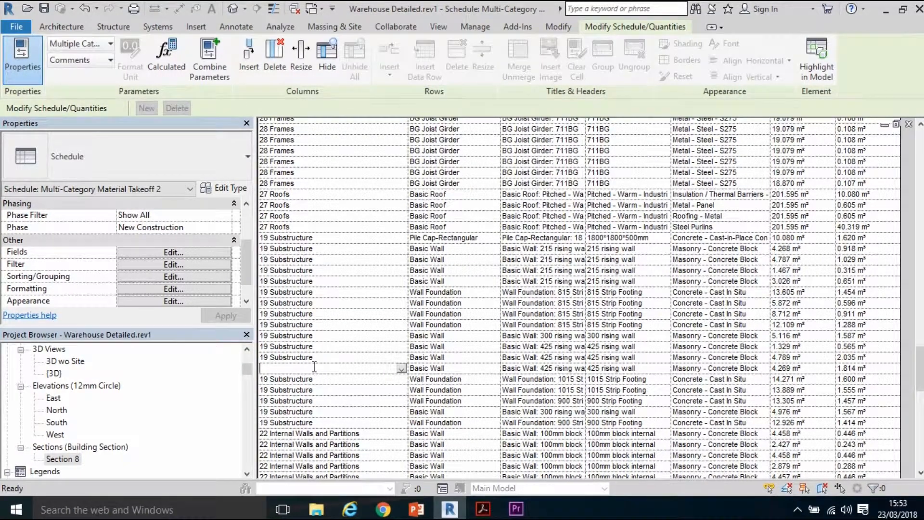
type("19")
left_click(315, 378)
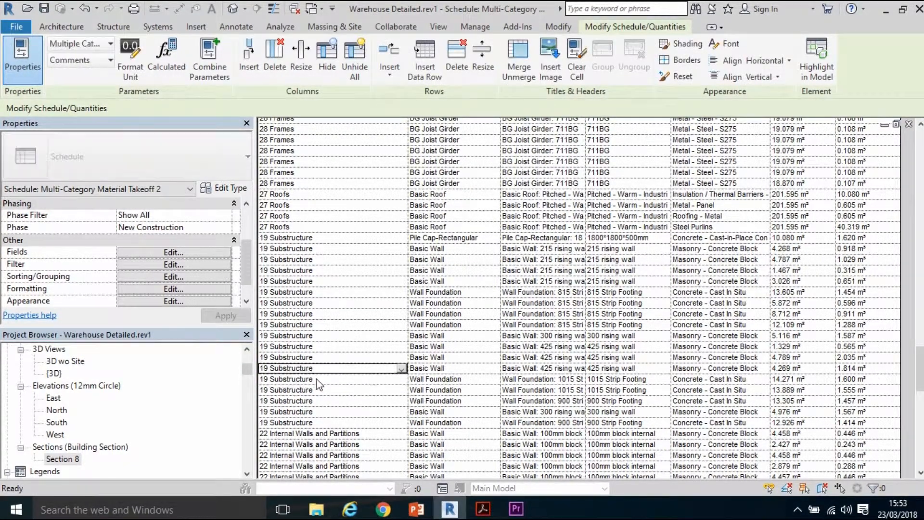
scroll(332, 382, "down", 4)
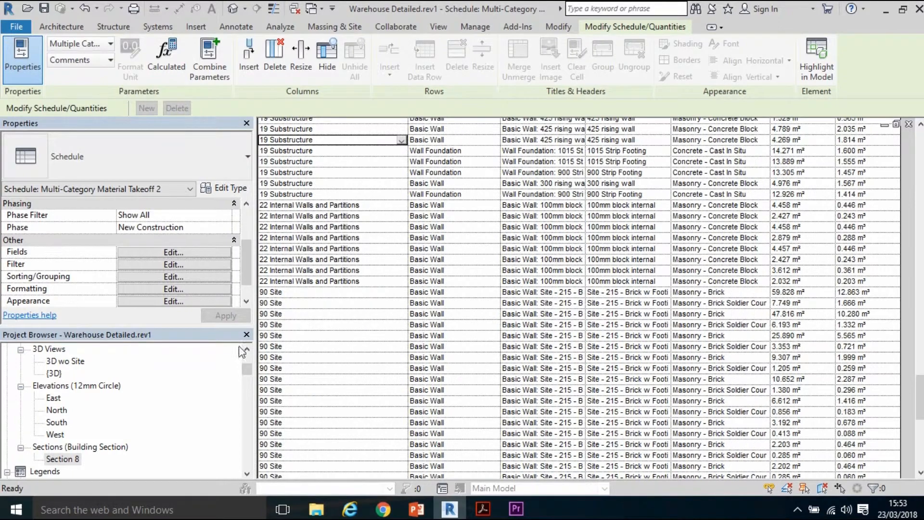
scroll(289, 329, "down", 7)
scroll(306, 356, "down", 4)
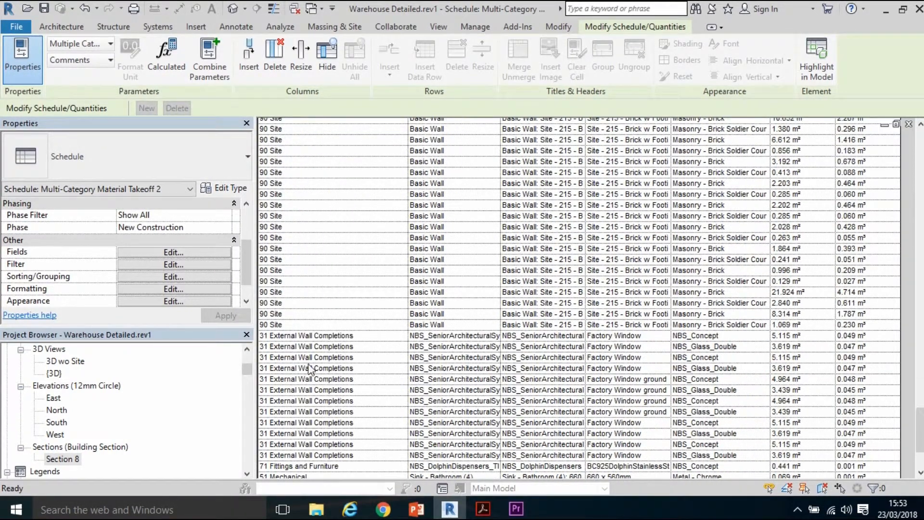
scroll(289, 368, "down", 3)
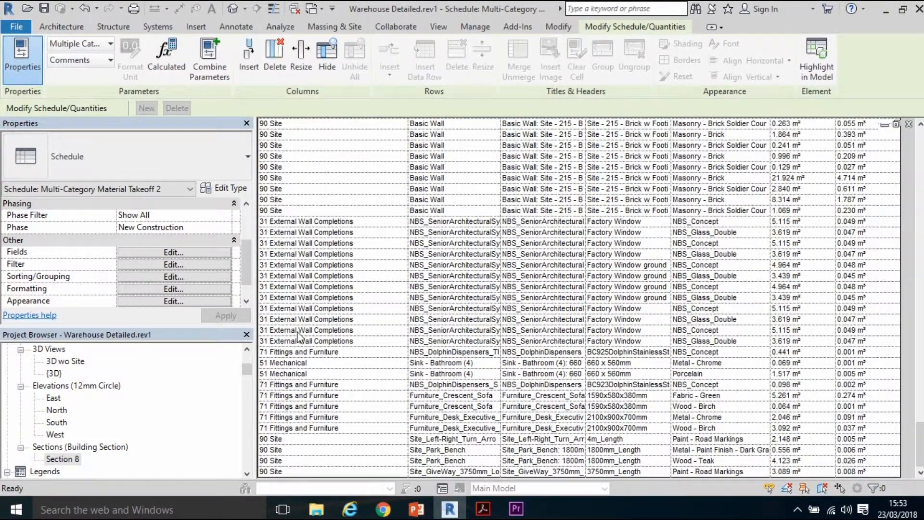
scroll(299, 337, "up", 5)
scroll(299, 332, "up", 3)
scroll(302, 327, "up", 4)
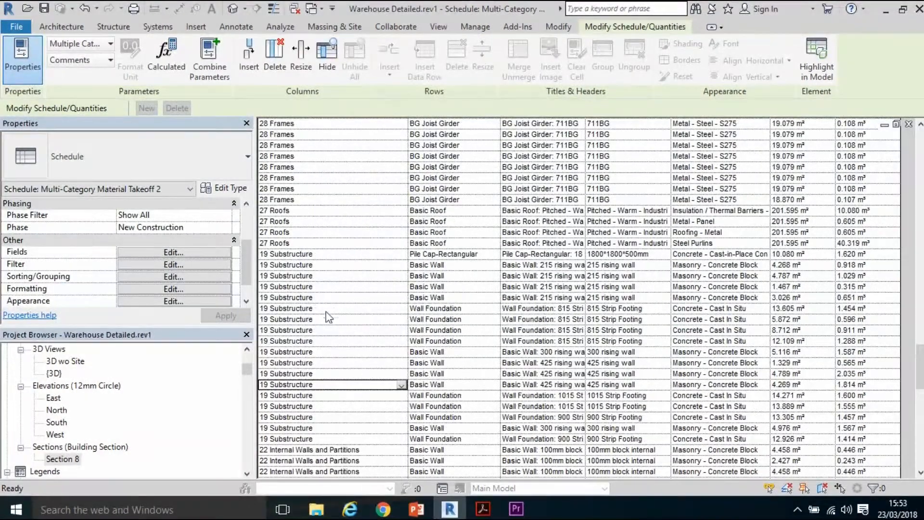
scroll(323, 316, "up", 3)
scroll(314, 325, "up", 3)
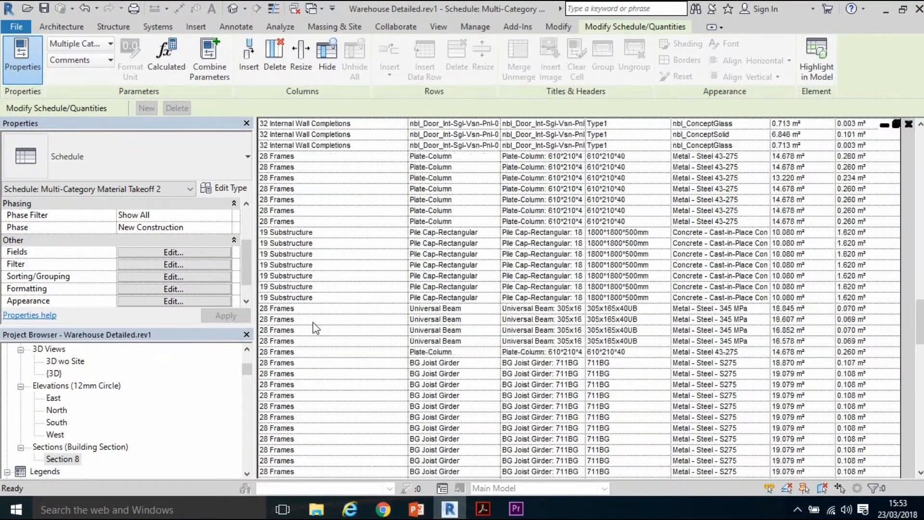
scroll(313, 327, "up", 2)
scroll(313, 326, "up", 1)
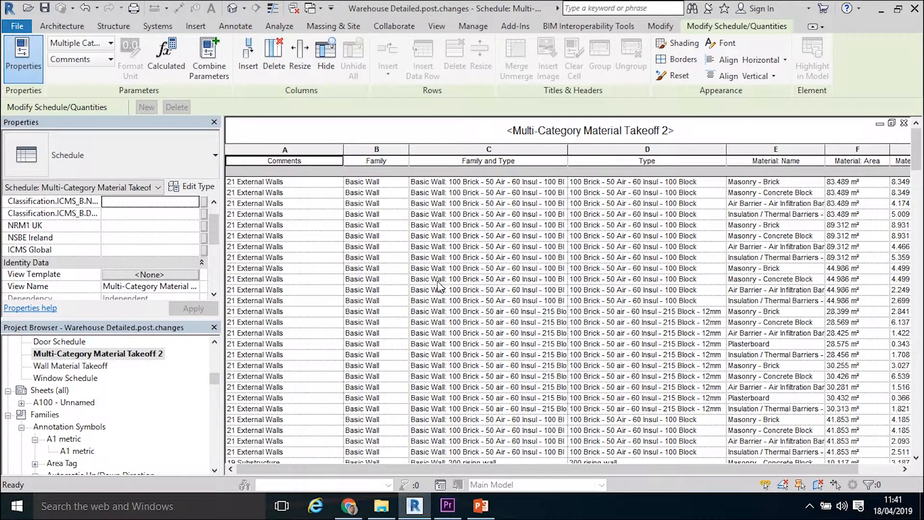
Step: Export the takeoff as a comma-delimited text report to the Desktop and show the desktop
left_click(23, 27)
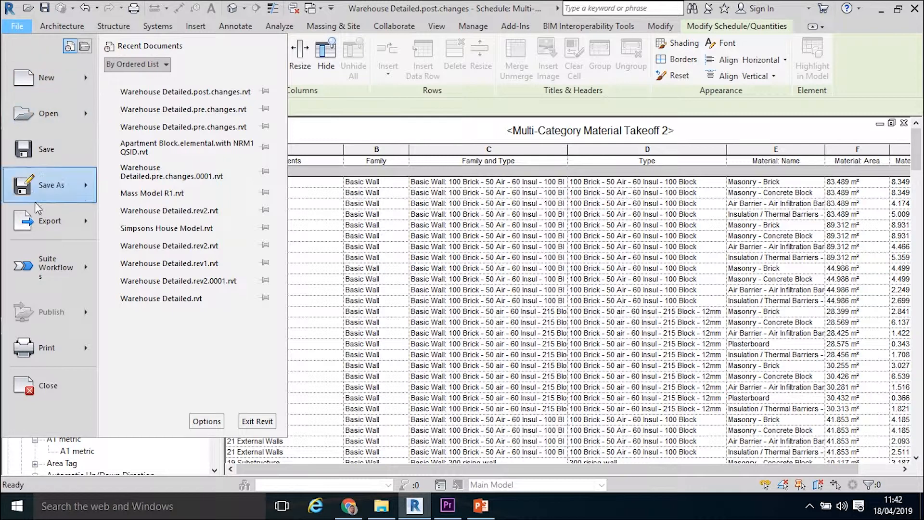
mouse_move(49, 221)
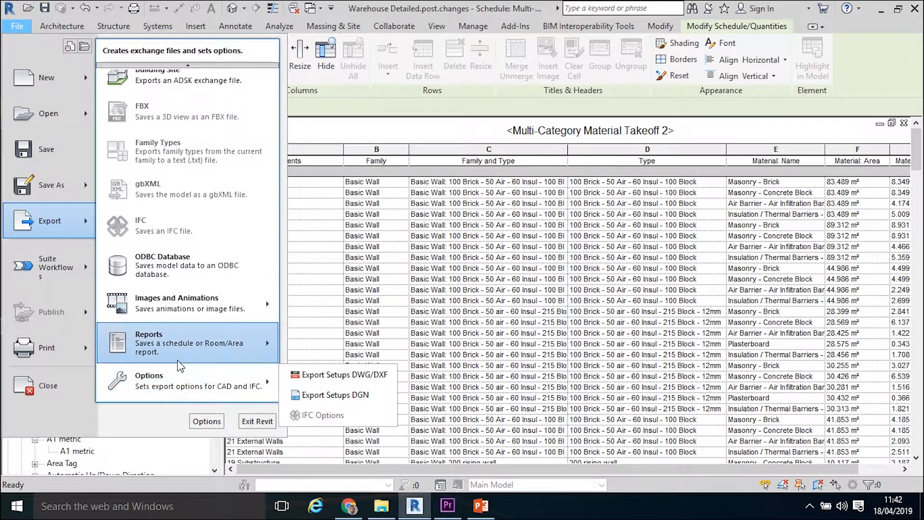
mouse_move(188, 343)
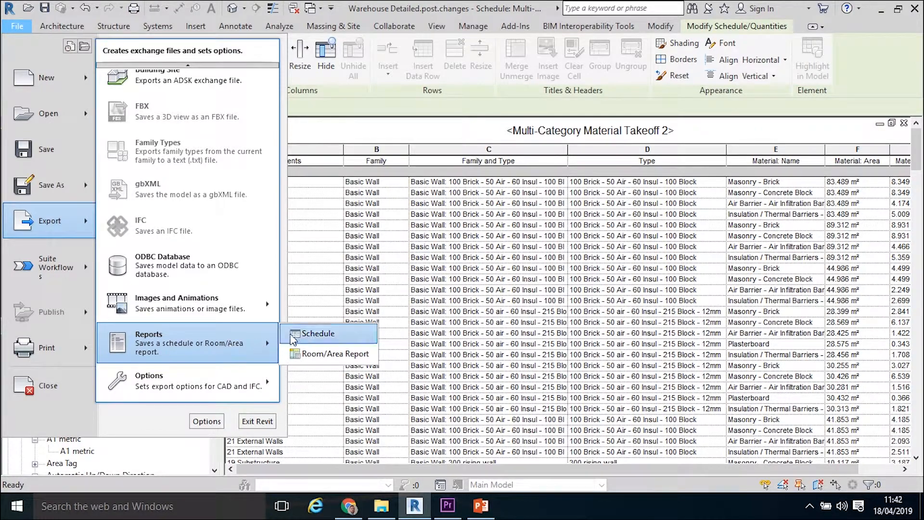
left_click(294, 335)
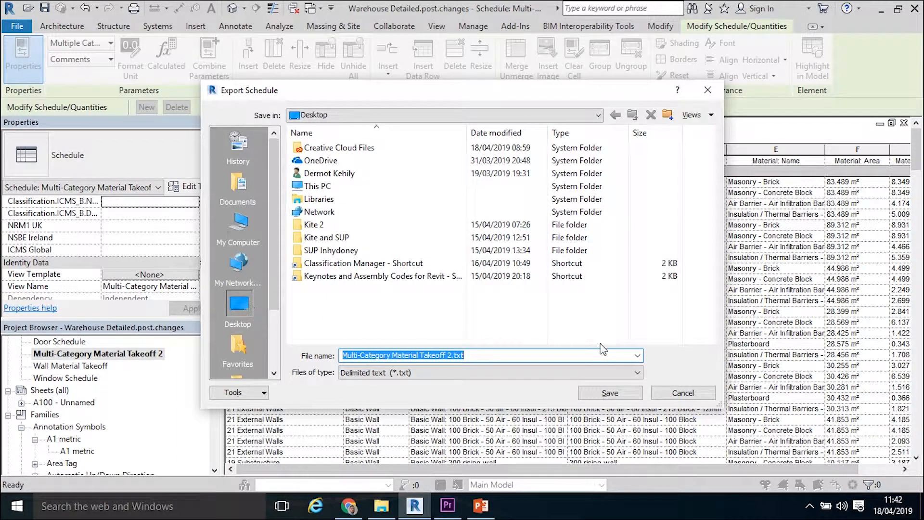
left_click(610, 393)
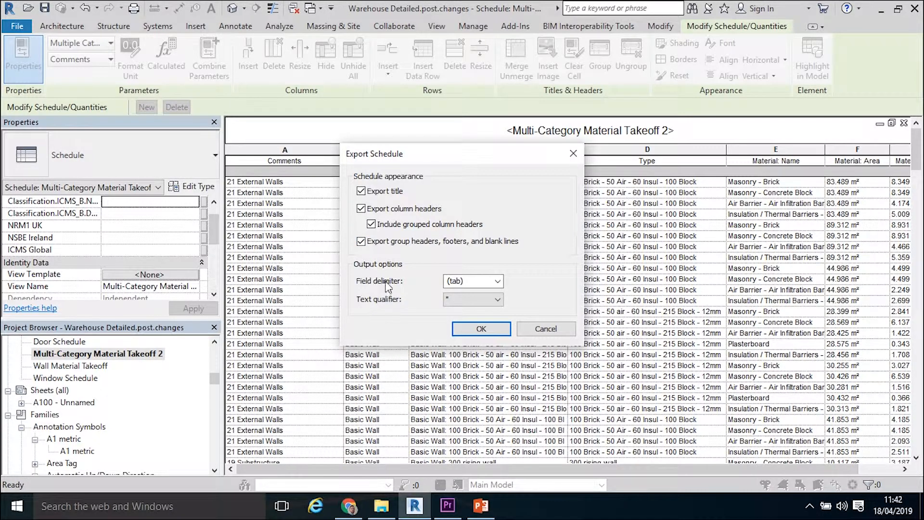
left_click(473, 281)
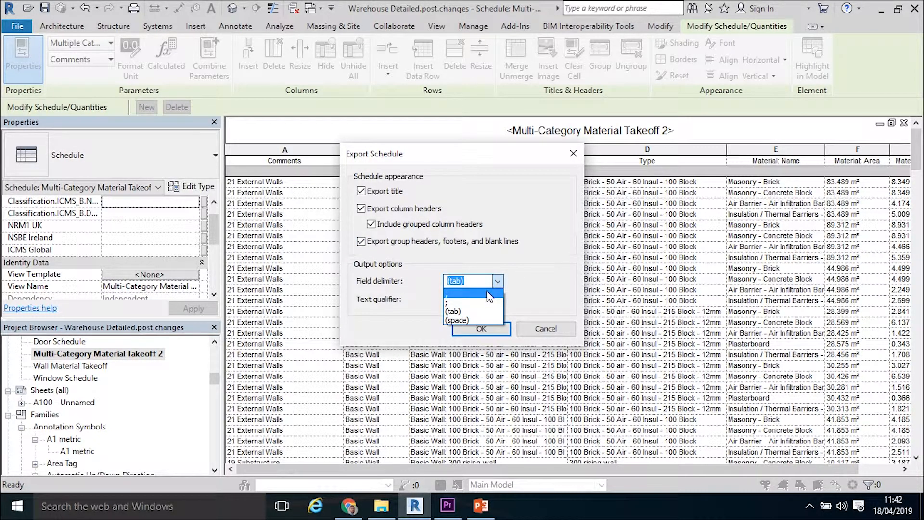
left_click(462, 311)
left_click(478, 329)
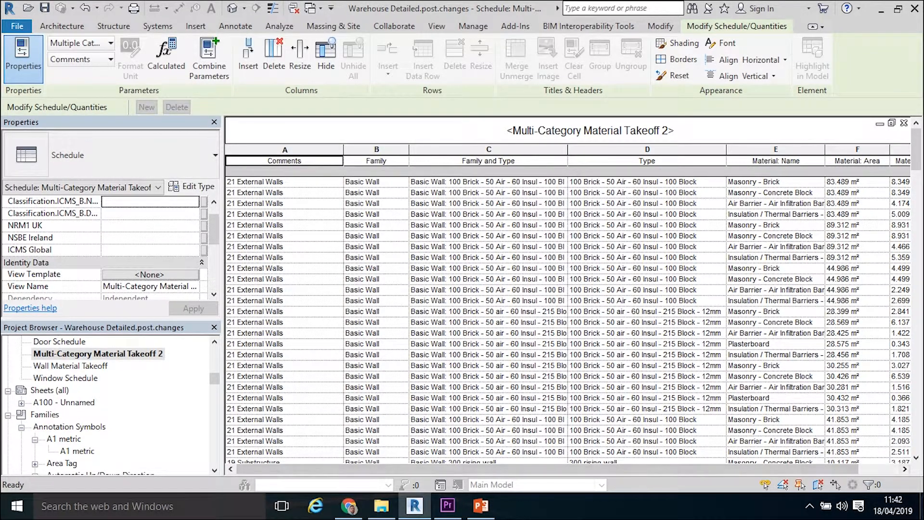
left_click(913, 497)
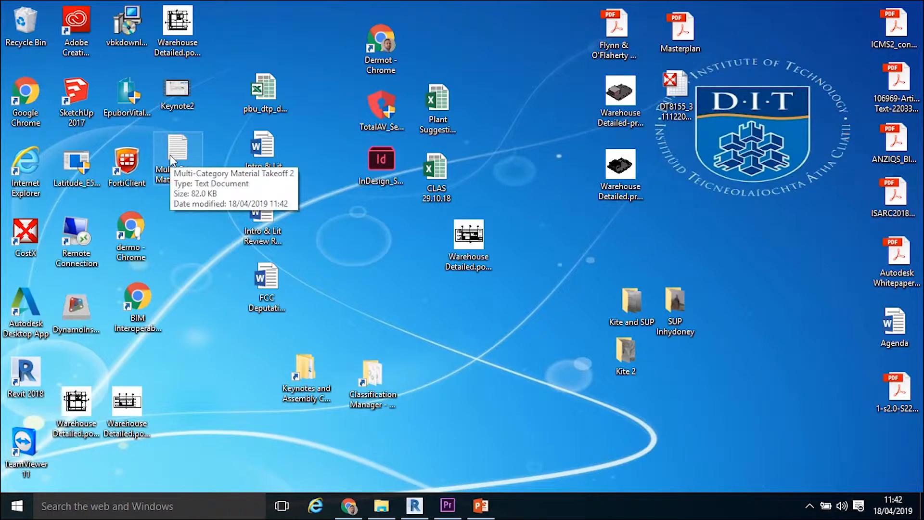
Step: Review the exported takeoff text in Notepad, close it and start a Windows search
double_click(170, 155)
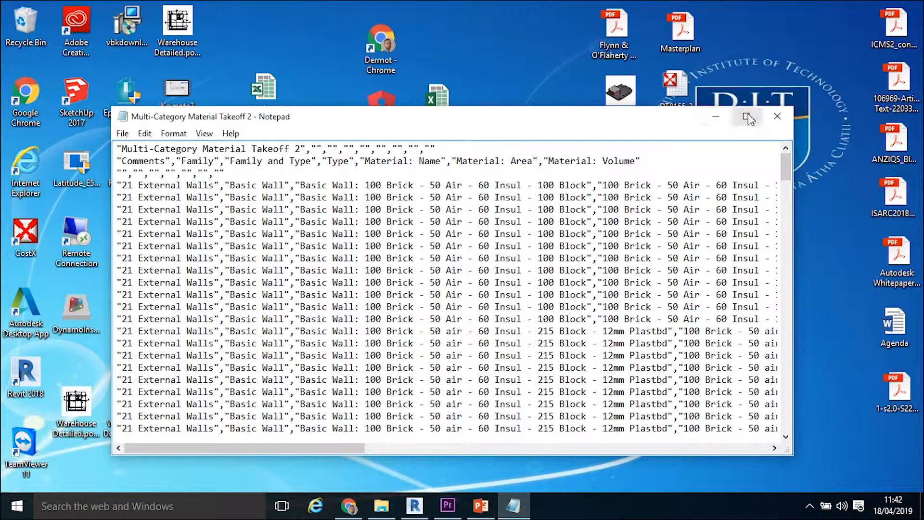
left_click(771, 116)
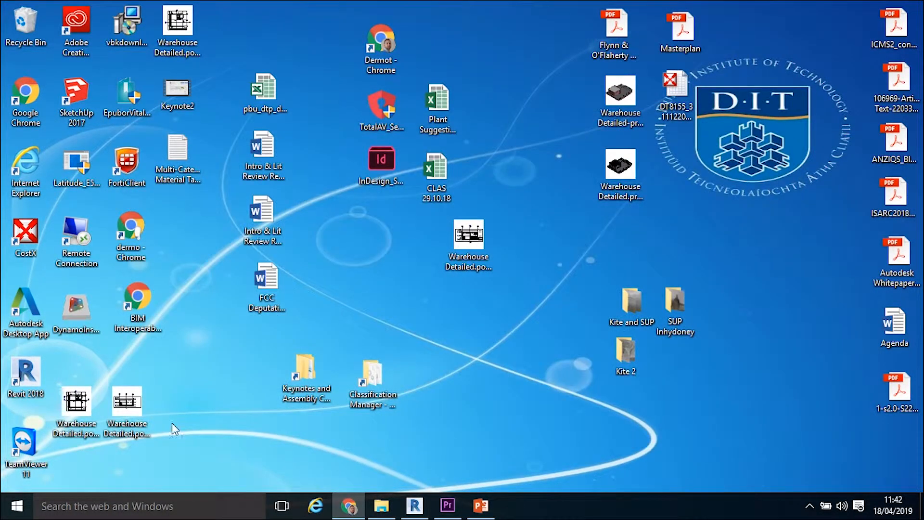
left_click(159, 500)
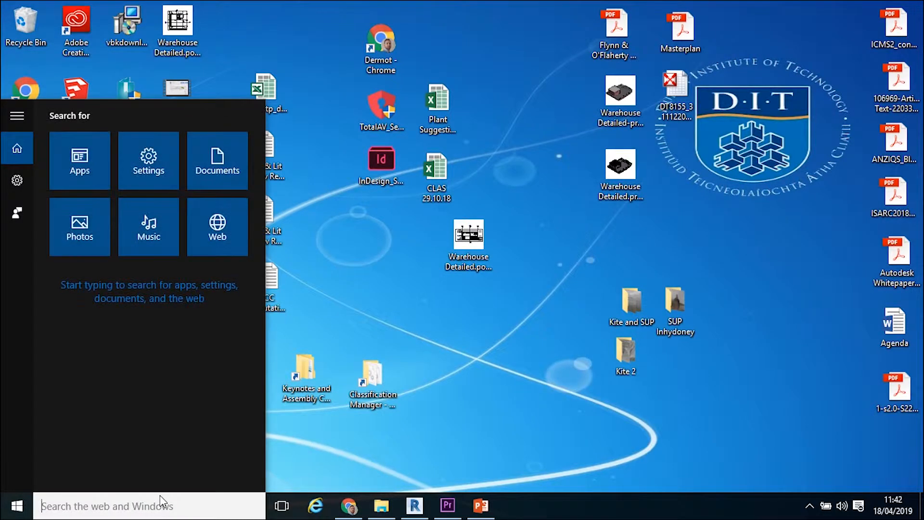
type("e")
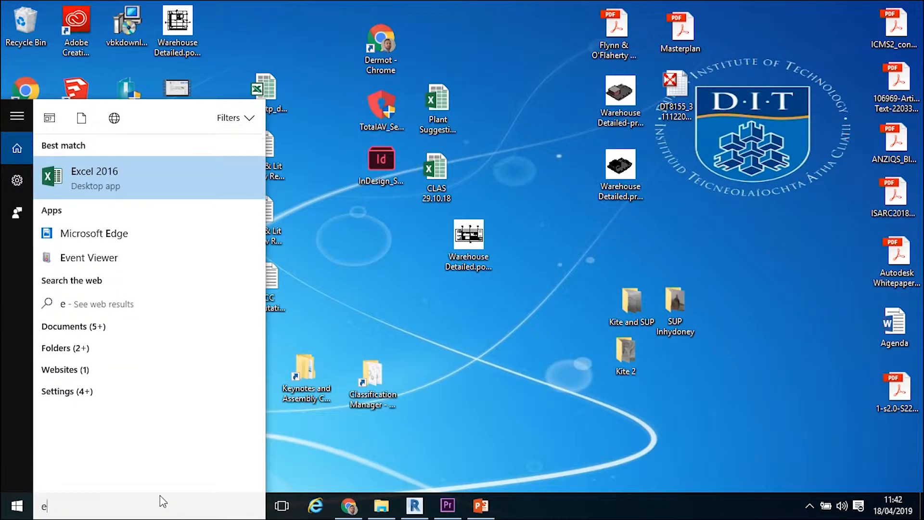
type("xce")
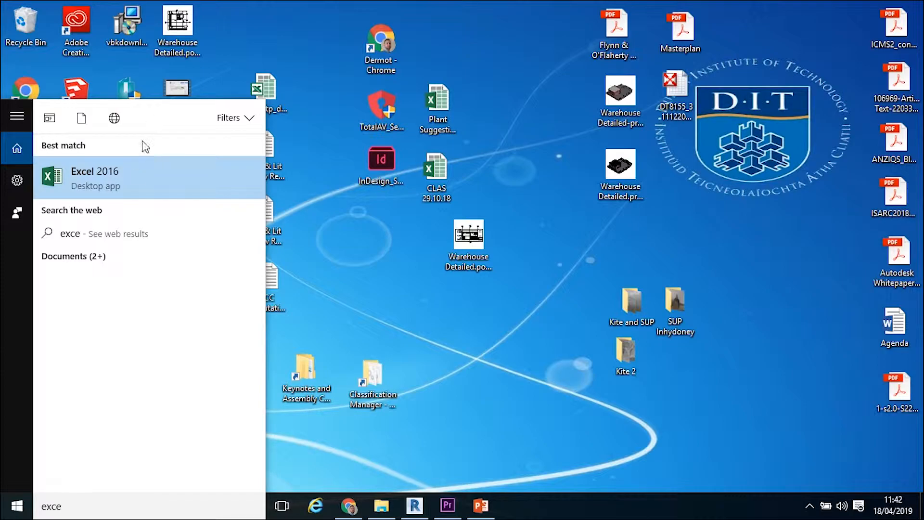
Step: Launch Excel 2016 from the Best match search result
left_click(133, 173)
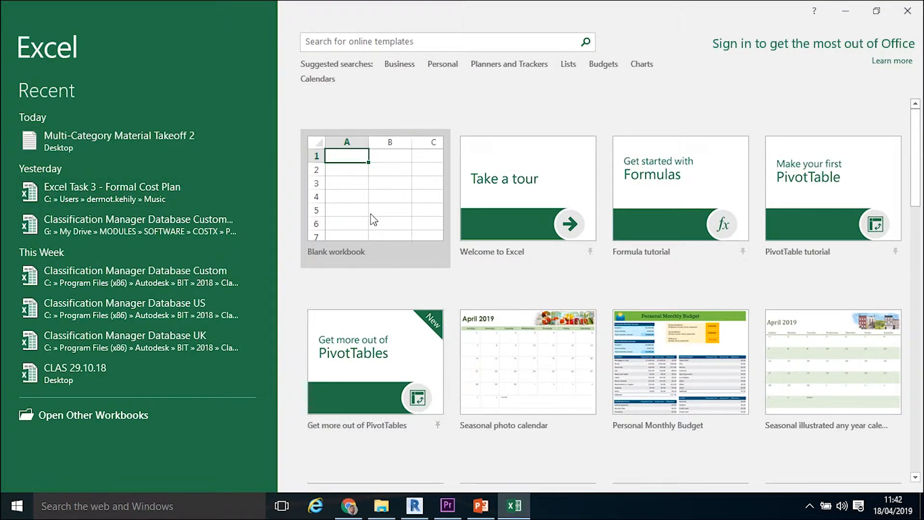
Step: Browse to the Desktop with All Files listed and open the Multi-Category Material Takeoff 2 text file
left_click(104, 414)
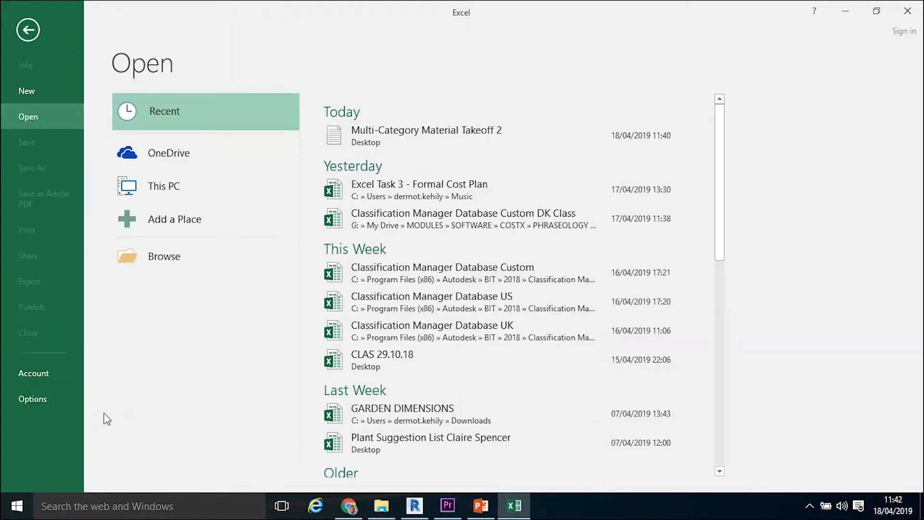
left_click(156, 262)
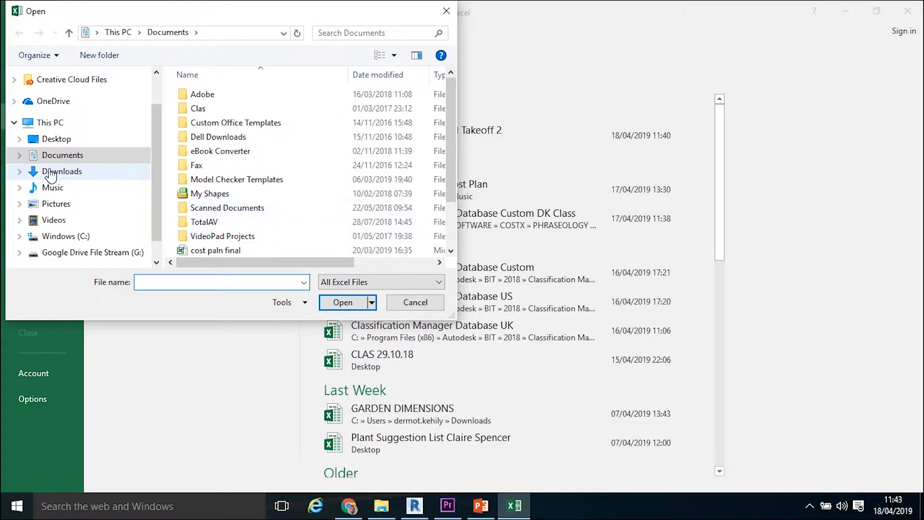
left_click(54, 140)
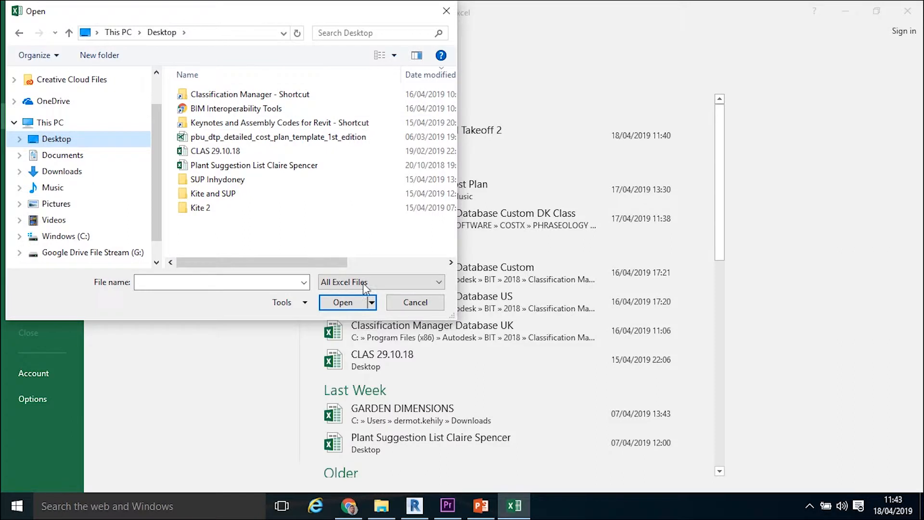
left_click(417, 284)
left_click(413, 291)
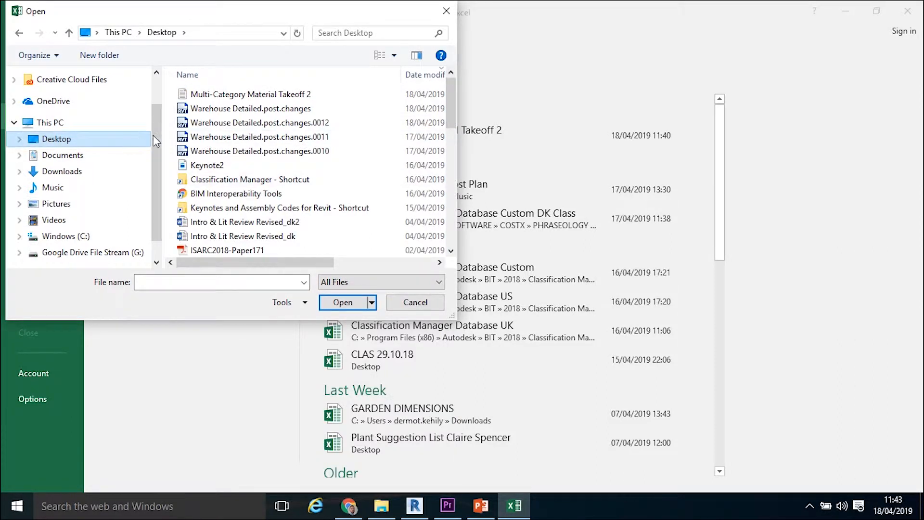
left_click(202, 102)
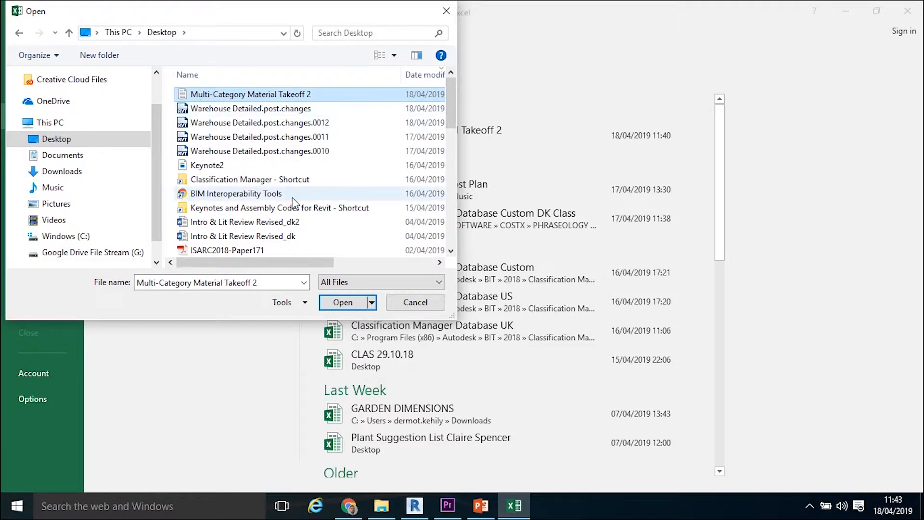
left_click(343, 303)
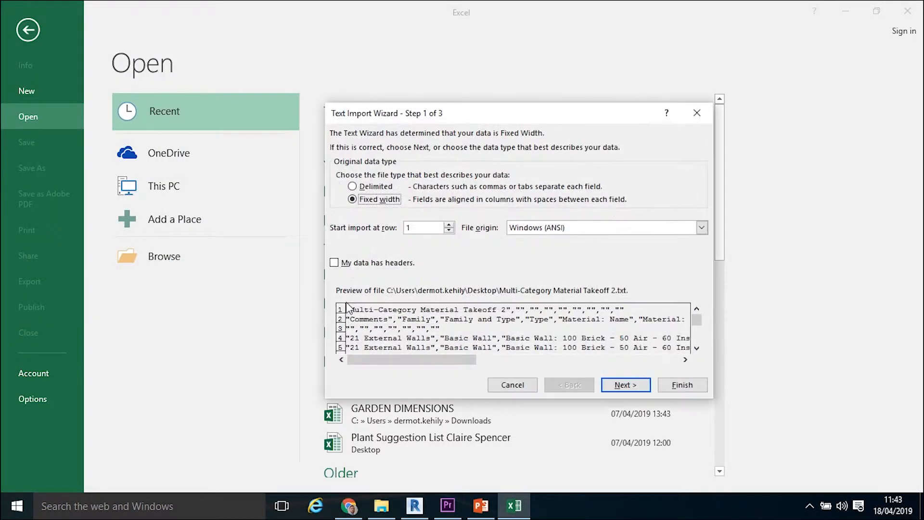
Step: Import the text as Delimited data split at commas, not tabs, into a worksheet
left_click(353, 186)
left_click(619, 388)
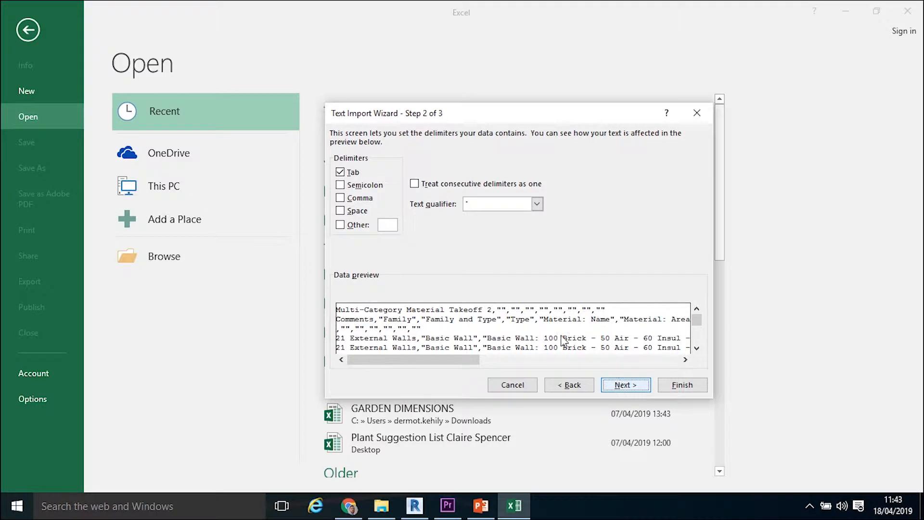
left_click(340, 198)
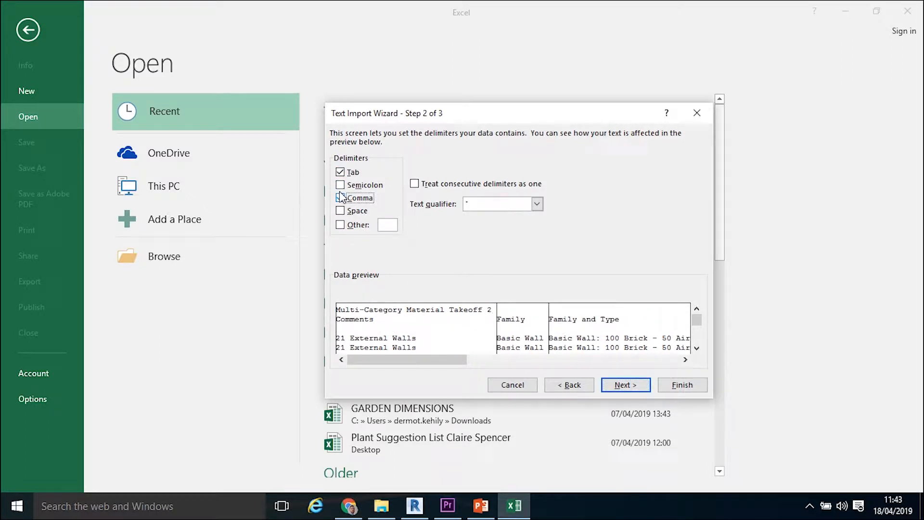
left_click(340, 172)
left_click(635, 389)
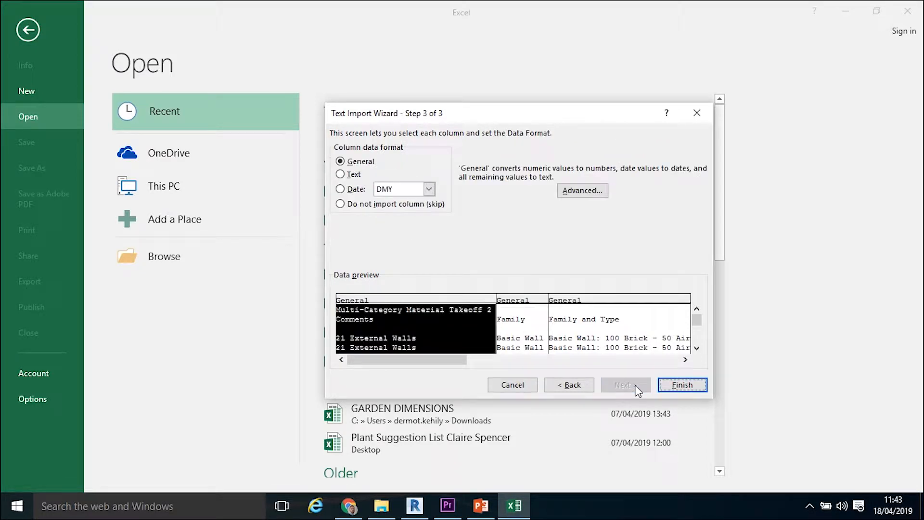
left_click(667, 384)
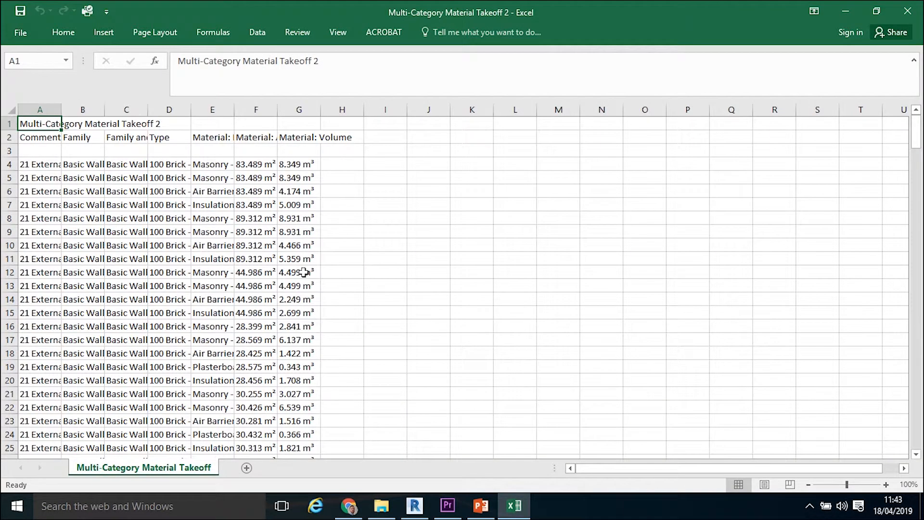
Step: Widen column A so the comments text is readable
left_click_drag(66, 110, 496, 114)
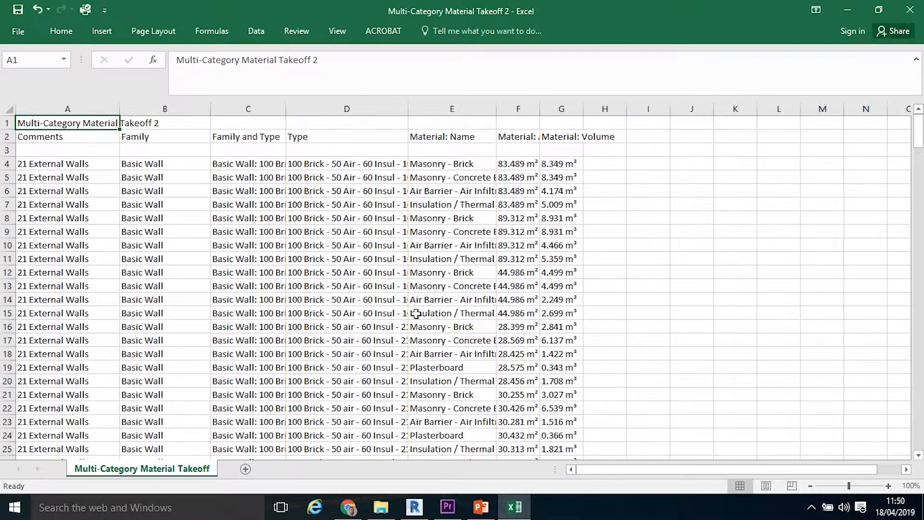
Step: Switch back to the Revit project from the taskbar
left_click(413, 507)
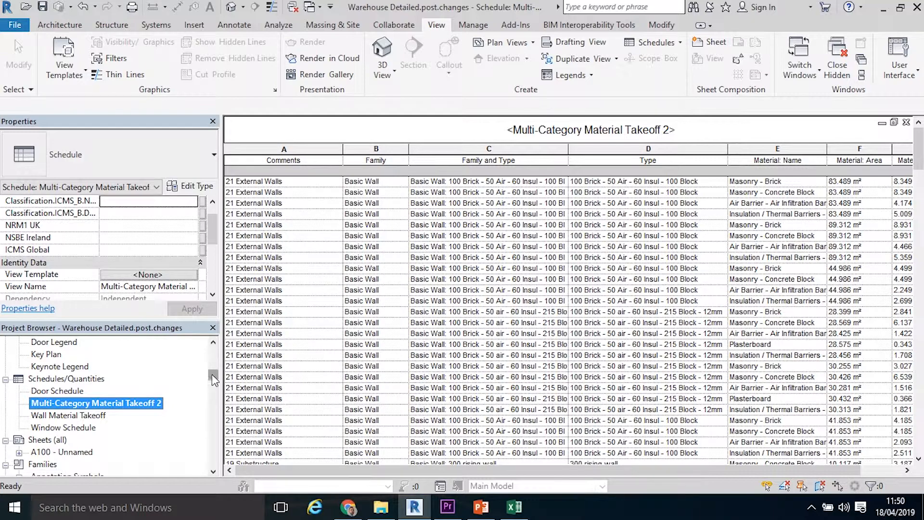
left_click_drag(213, 379, 212, 357)
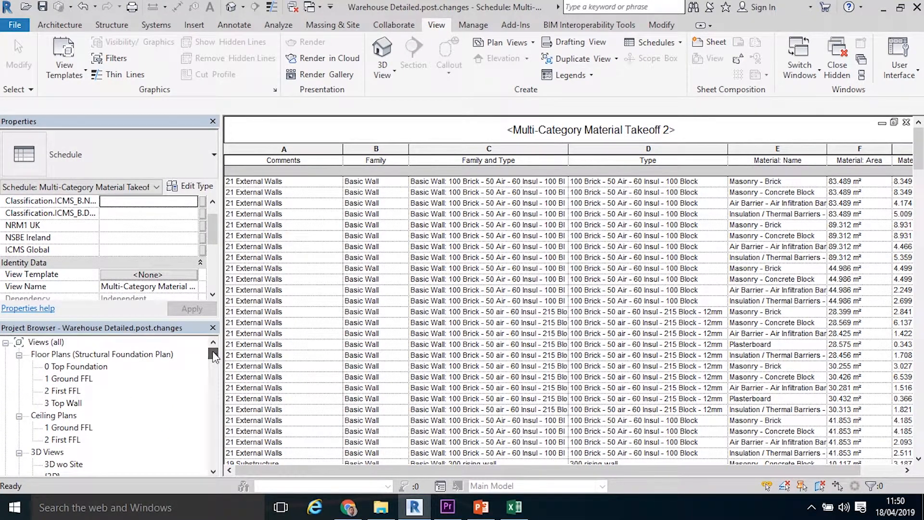
Step: Open the Floor Plans > 1 Ground FFL view from the Project Browser
double_click(86, 379)
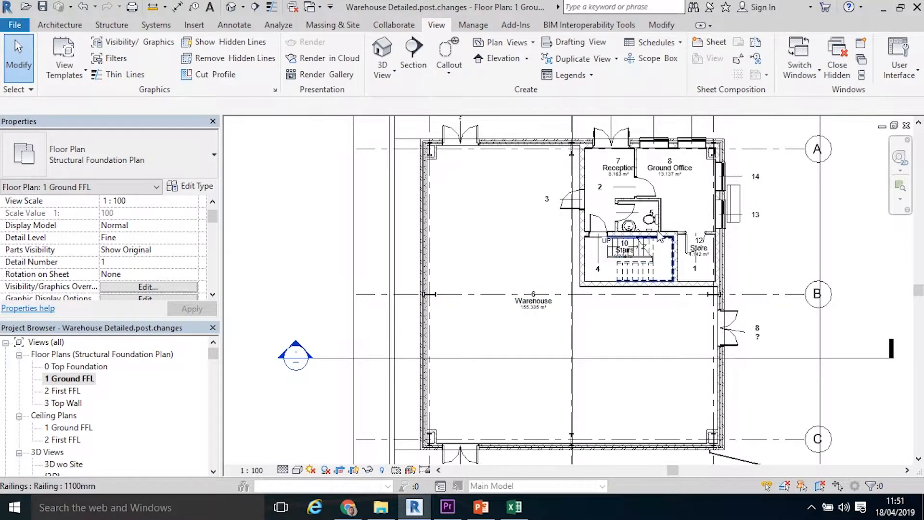
Step: Select the Ground Office room and begin editing its Ceiling Finish in Properties
left_click(685, 194)
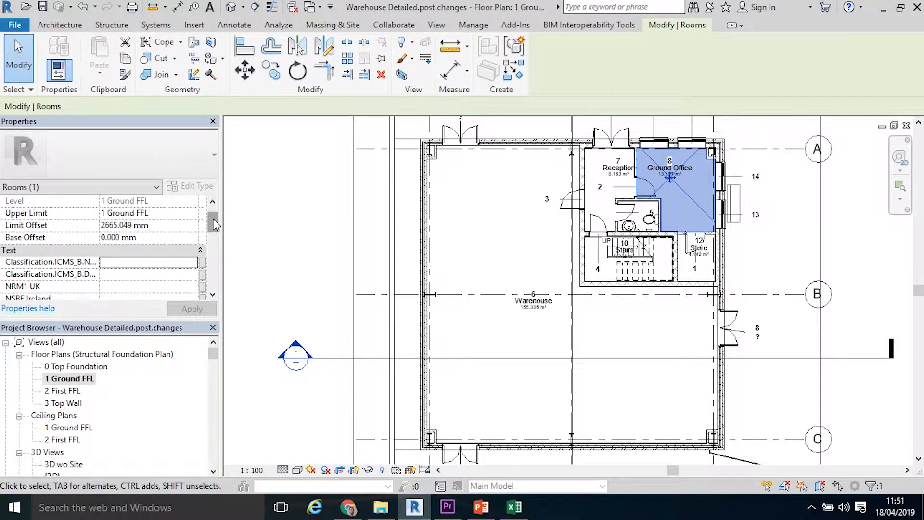
left_click_drag(214, 223, 212, 265)
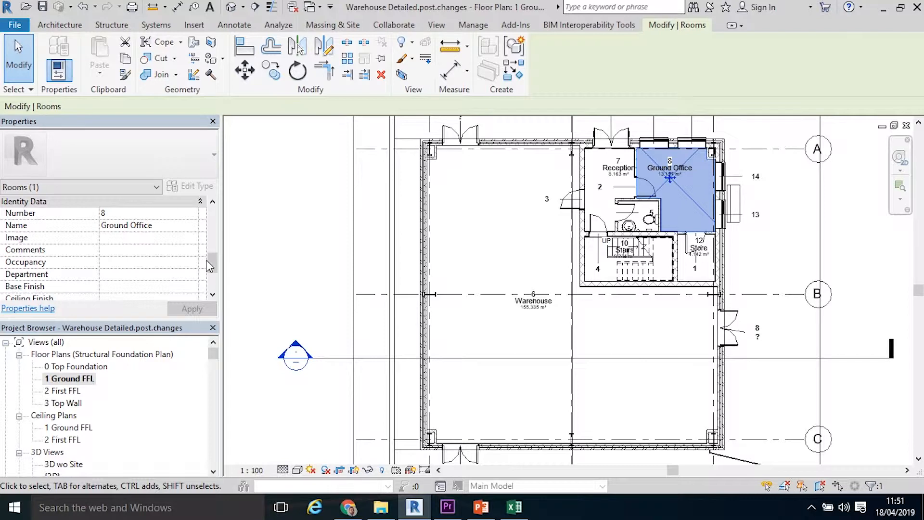
left_click_drag(212, 267, 212, 271)
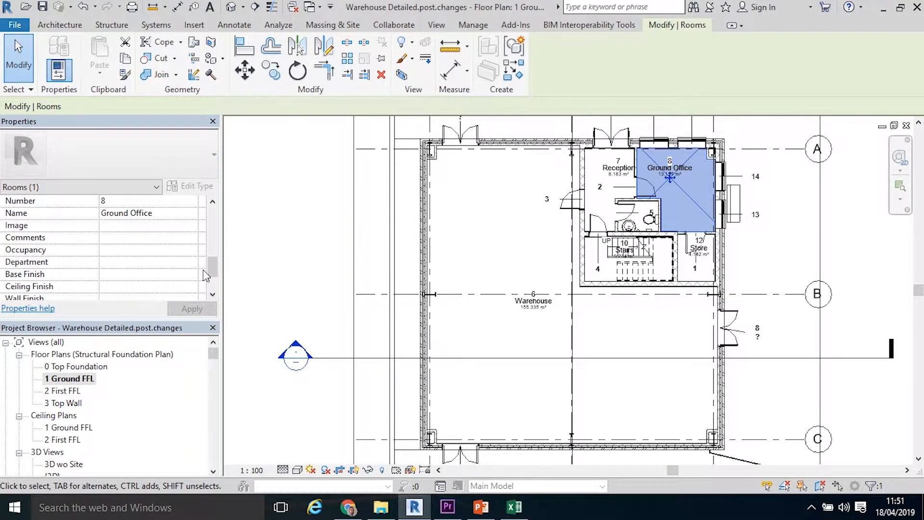
left_click_drag(212, 275, 213, 277)
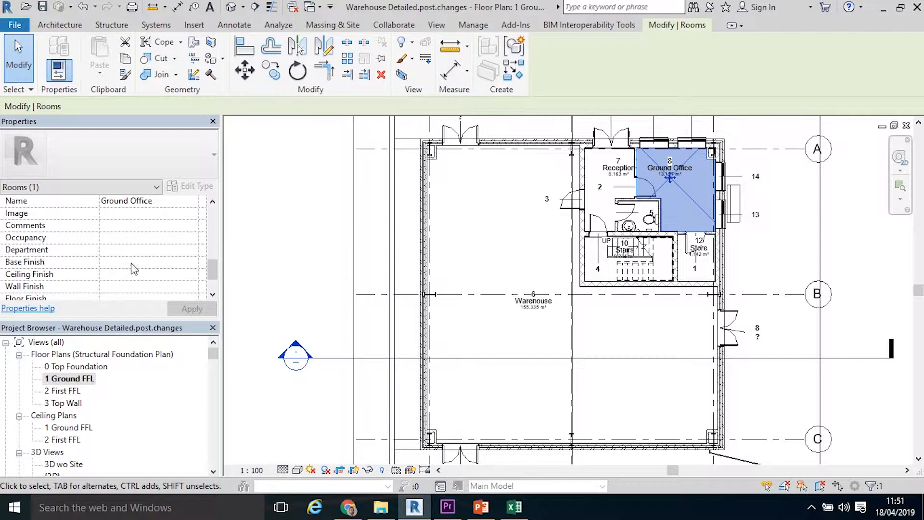
left_click_drag(213, 272, 214, 275)
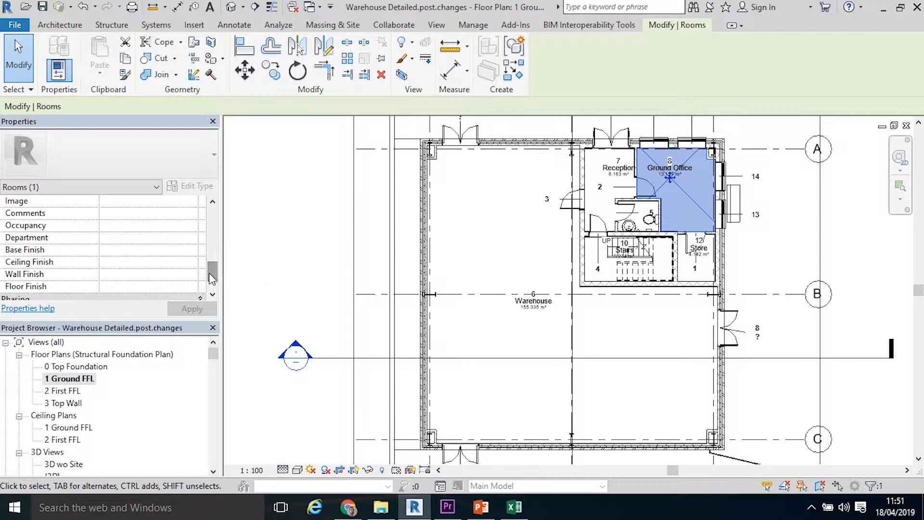
left_click(135, 262)
type("Painted Plasterboard")
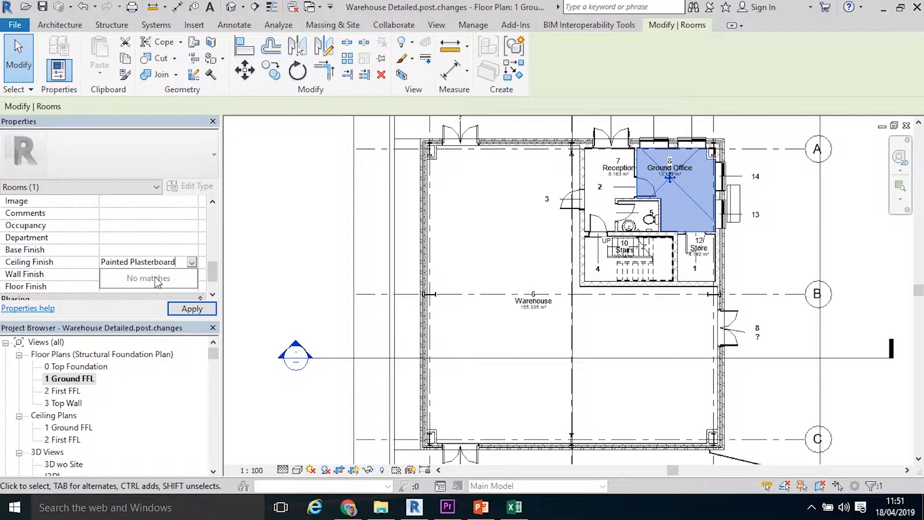
Step: Set Painted Plasterboard ceiling and wall finishes and Carpet floor finish, and apply them
left_click(170, 277)
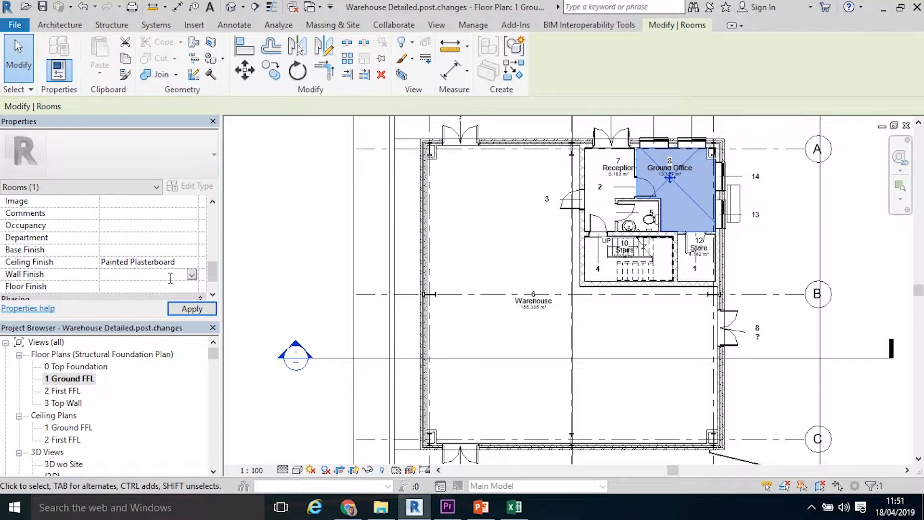
type("Painted Plasterboard")
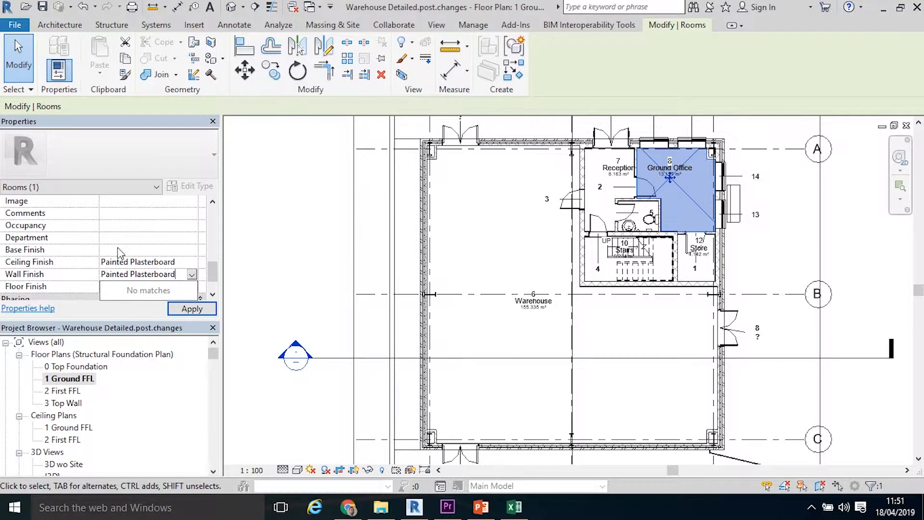
left_click(114, 286)
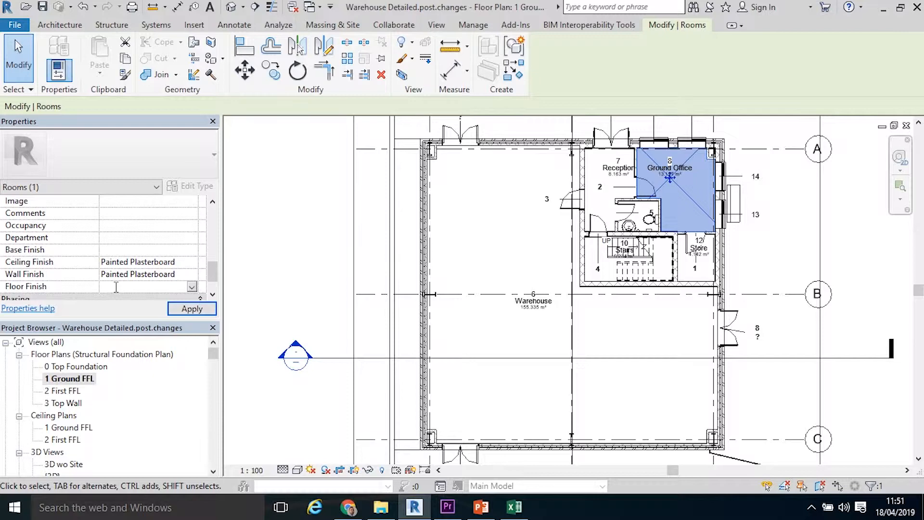
type("Carpet")
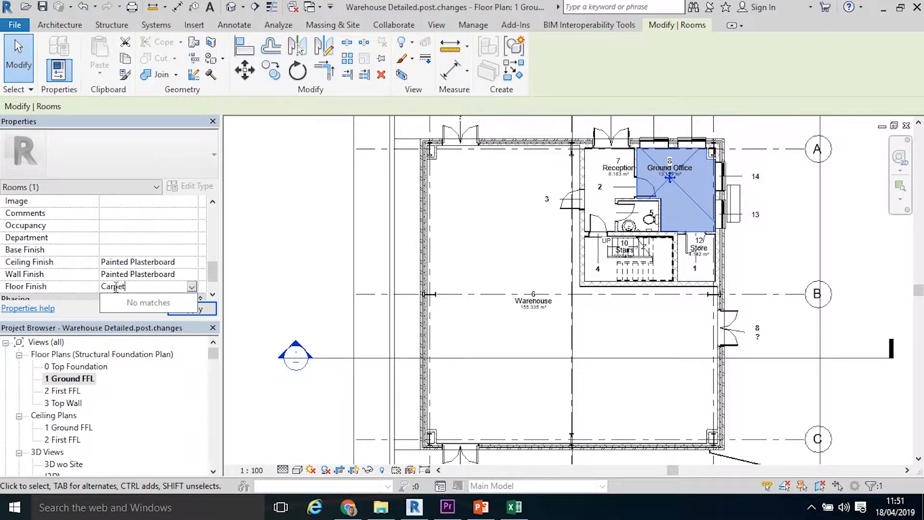
key("Return")
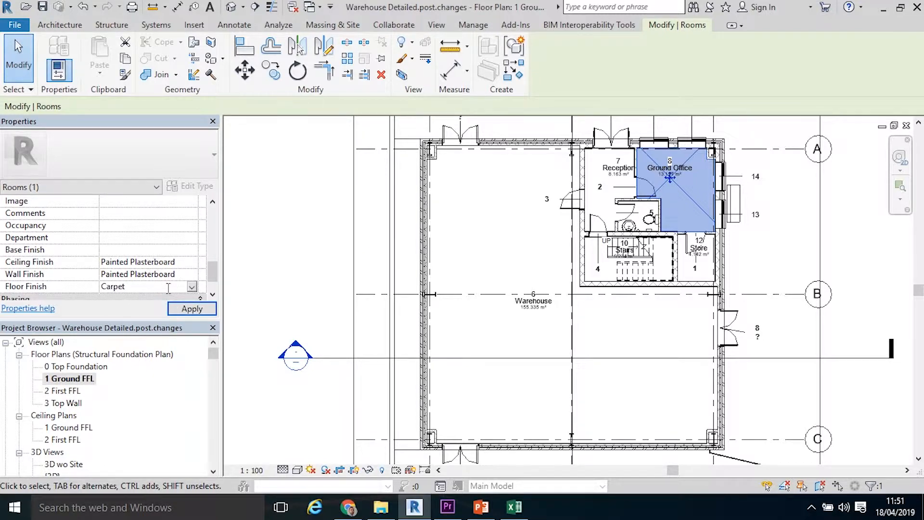
left_click(182, 311)
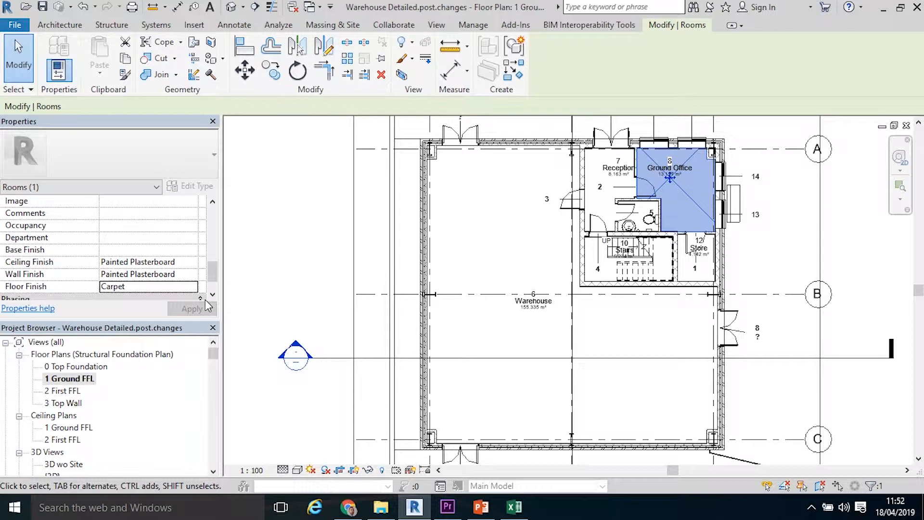
Step: Create a new Schedule/Quantities view for the Rooms category
left_click(437, 25)
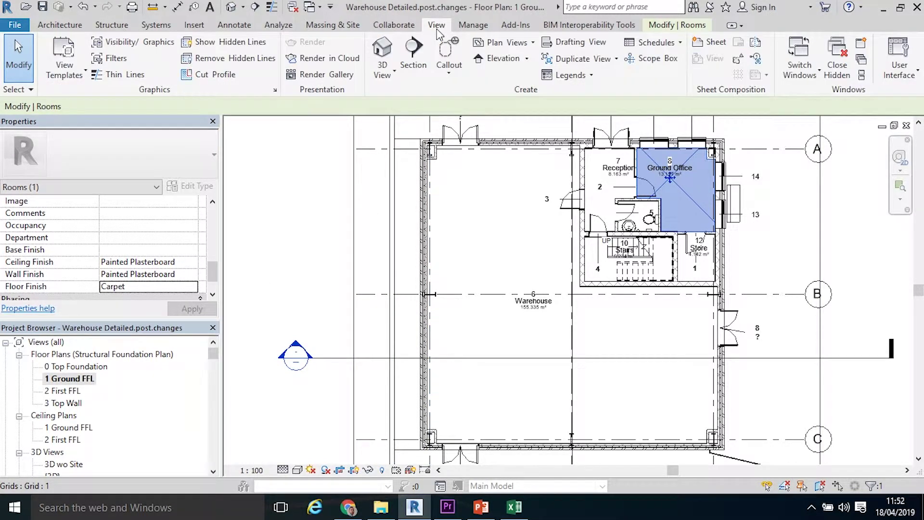
left_click(642, 44)
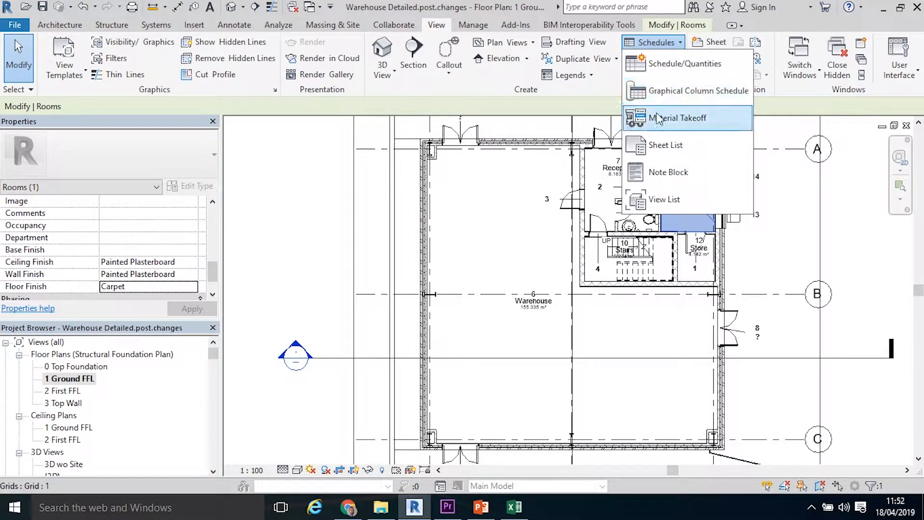
left_click(663, 67)
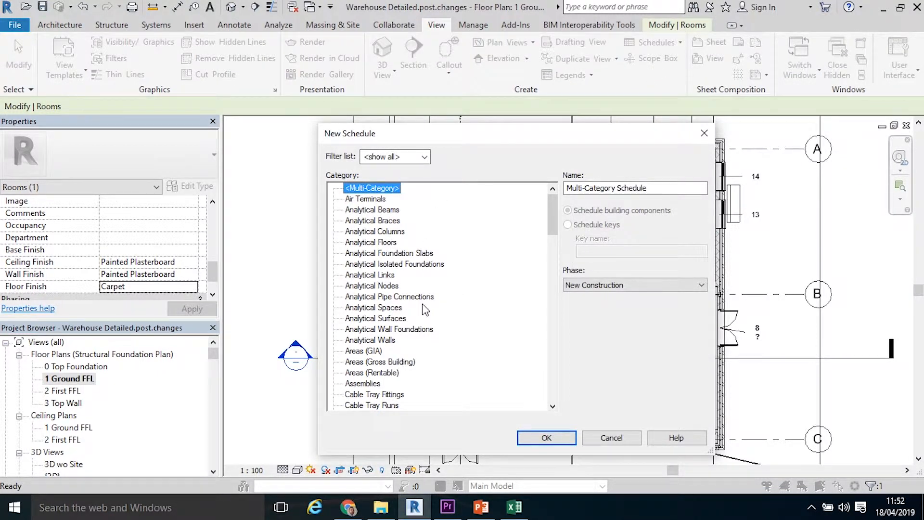
scroll(425, 310, "down", 2)
scroll(423, 309, "down", 2)
scroll(422, 309, "down", 4)
scroll(422, 309, "down", 3)
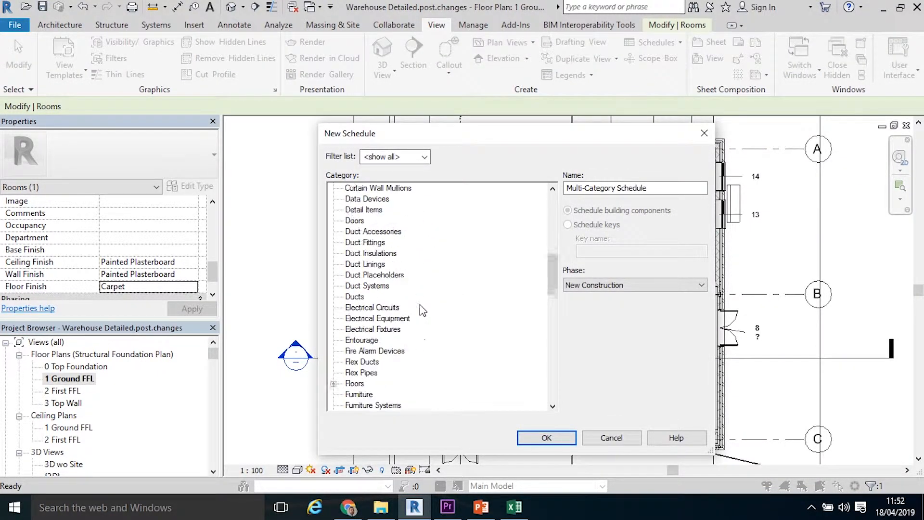
scroll(422, 309, "down", 2)
scroll(423, 309, "down", 3)
scroll(422, 311, "down", 1)
scroll(423, 311, "up", 1)
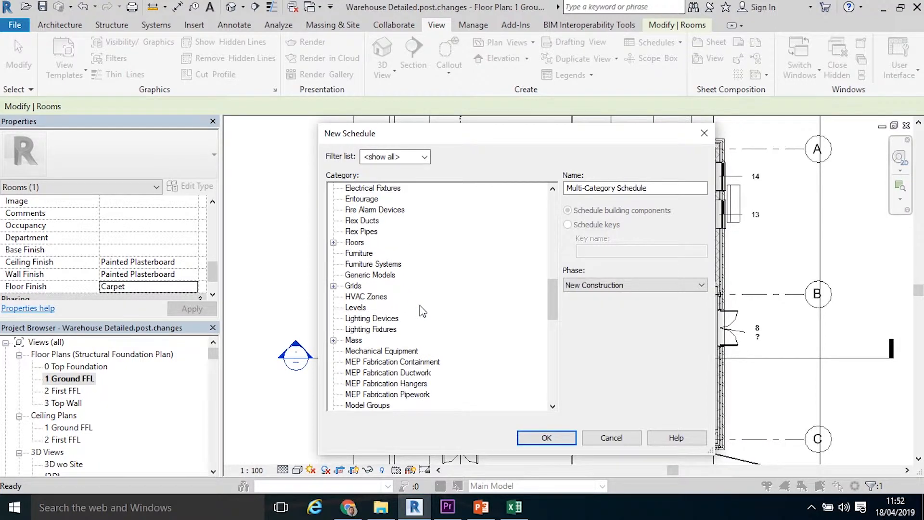
scroll(422, 310, "up", 2)
scroll(423, 310, "down", 4)
scroll(422, 311, "down", 2)
scroll(422, 311, "down", 2)
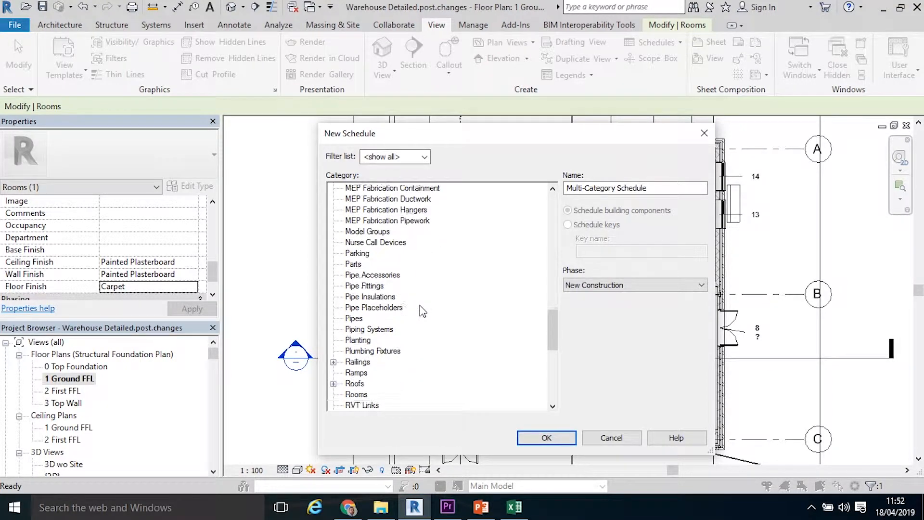
scroll(411, 318, "down", 2)
left_click(356, 351)
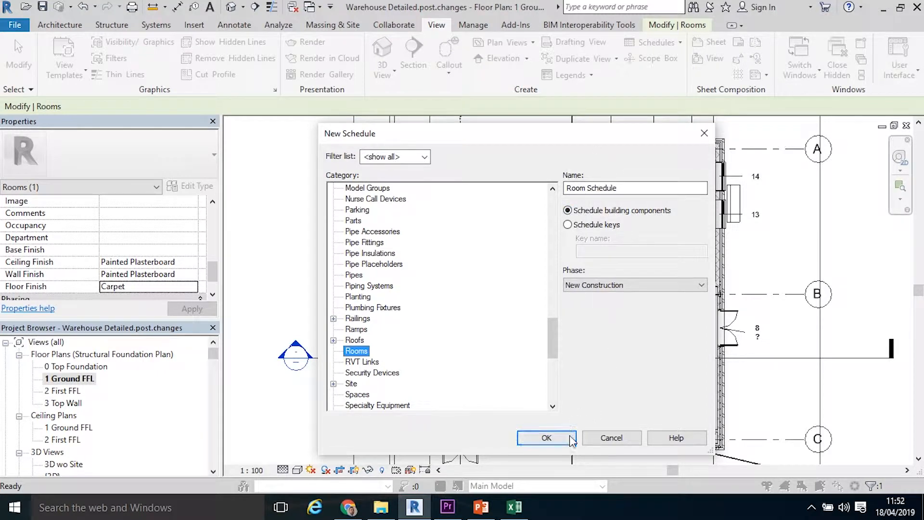
left_click(546, 437)
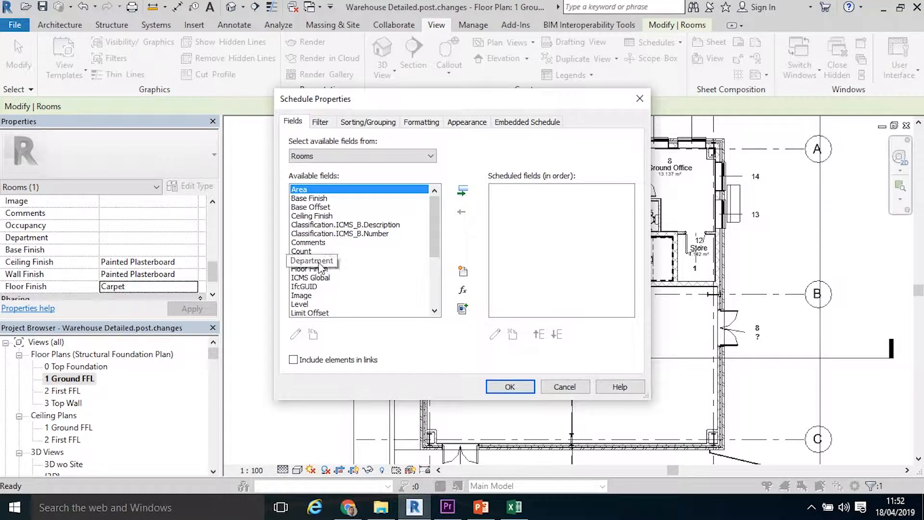
scroll(319, 282, "down", 2)
scroll(319, 282, "down", 1)
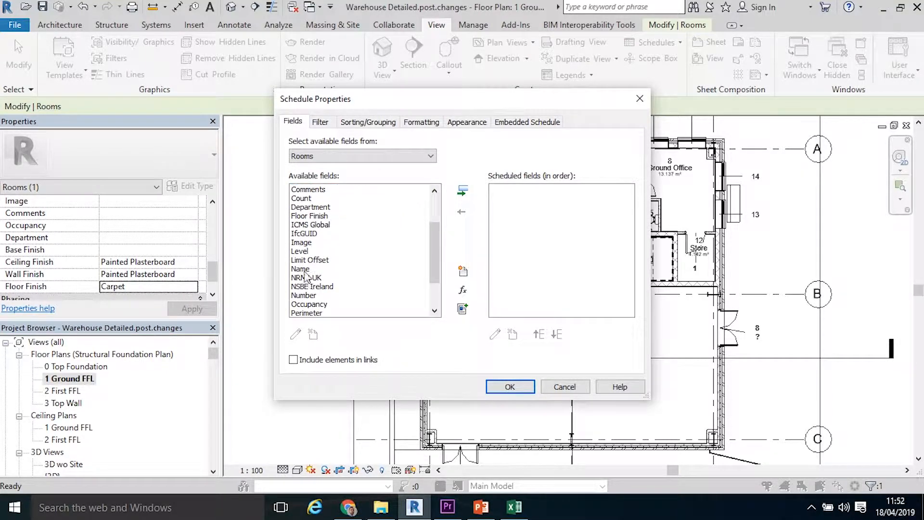
Step: Add Number, Name, Ceiling Finish, Floor Finish and Wall Finish to the schedule fields
left_click(309, 295)
left_click(462, 191)
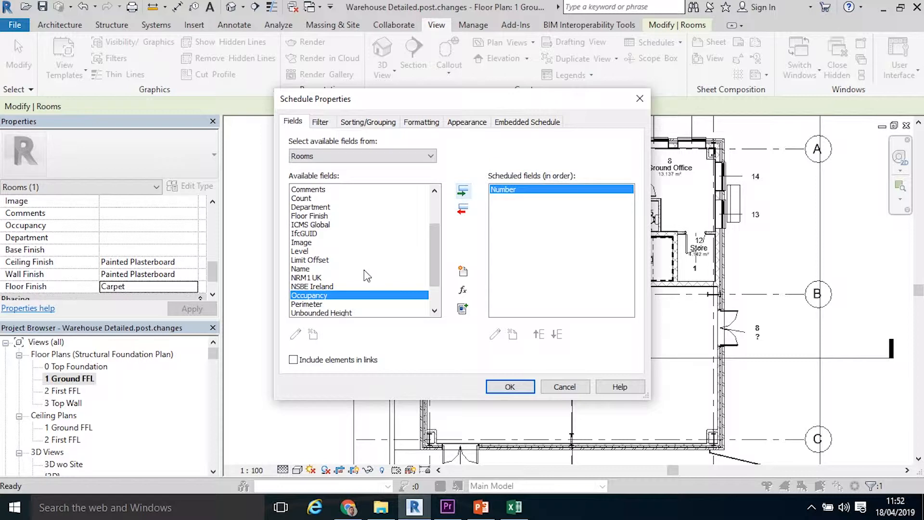
left_click(313, 270)
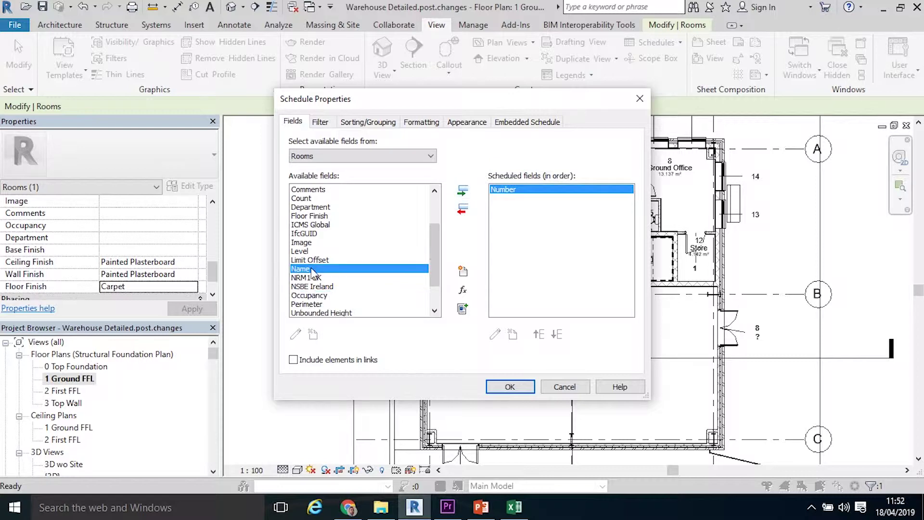
left_click(463, 192)
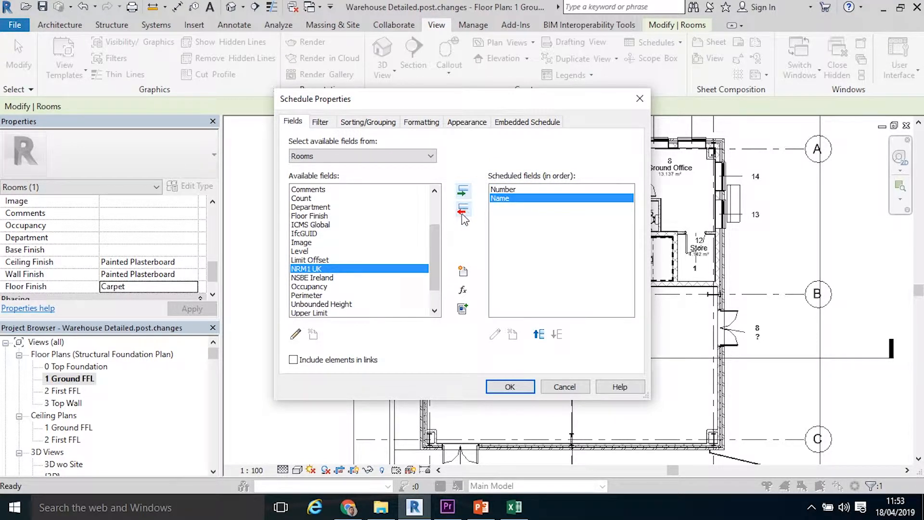
left_click_drag(435, 274, 435, 237)
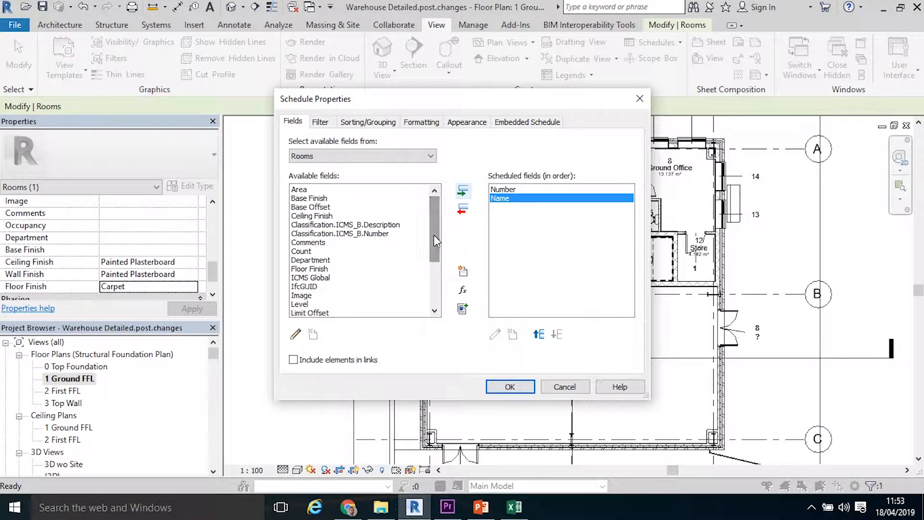
left_click(310, 216)
left_click(462, 190)
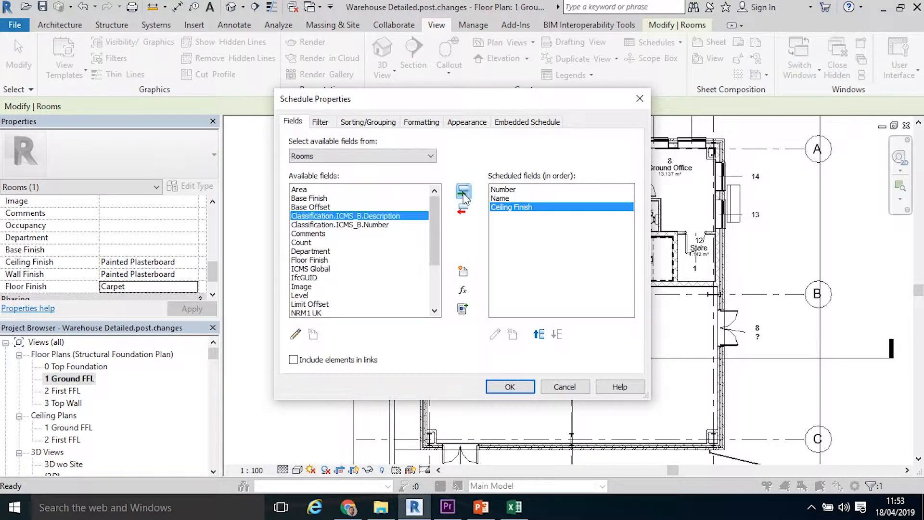
left_click(311, 260)
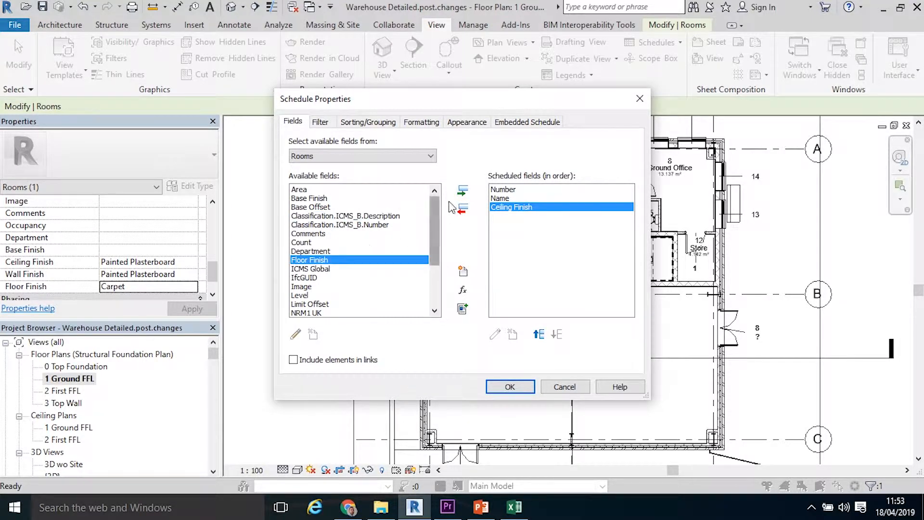
left_click(462, 191)
left_click_drag(435, 257, 421, 296)
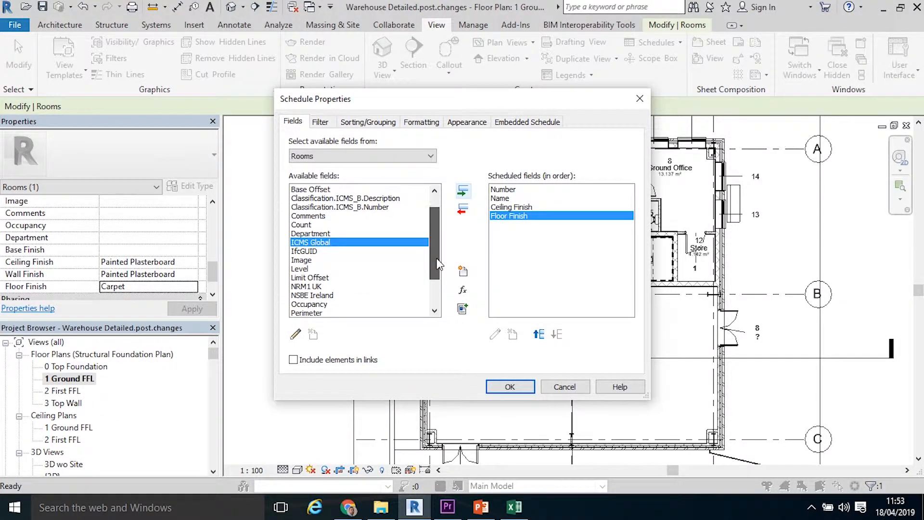
left_click(311, 304)
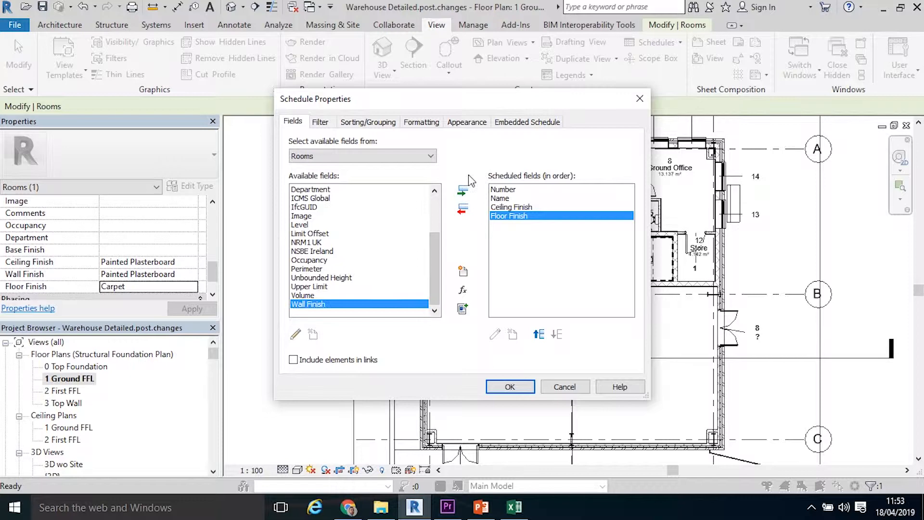
left_click(463, 191)
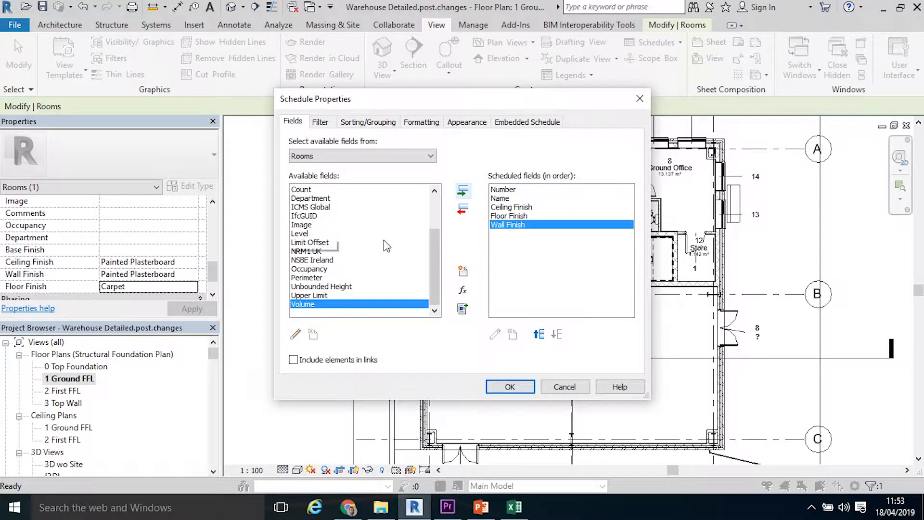
left_click_drag(437, 253, 436, 210)
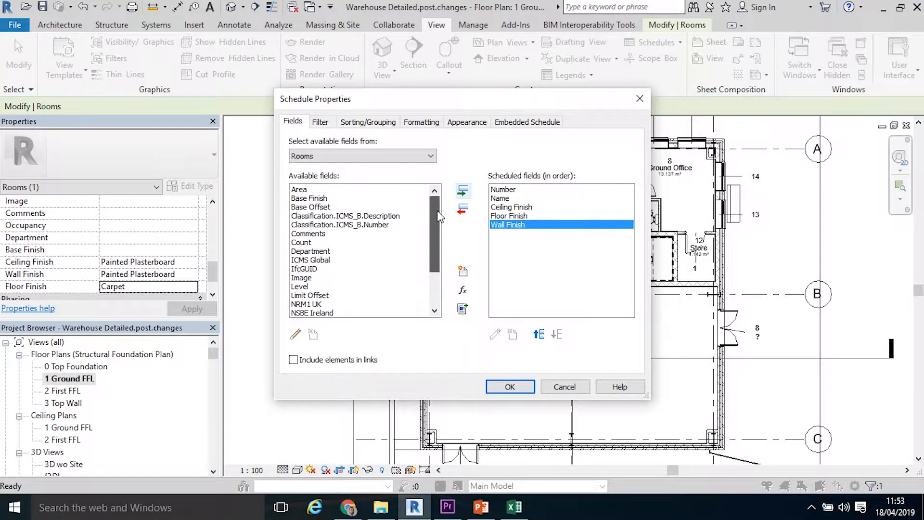
Step: Add Area, Perimeter, Unbounded Height and Level to the schedule fields
left_click(314, 191)
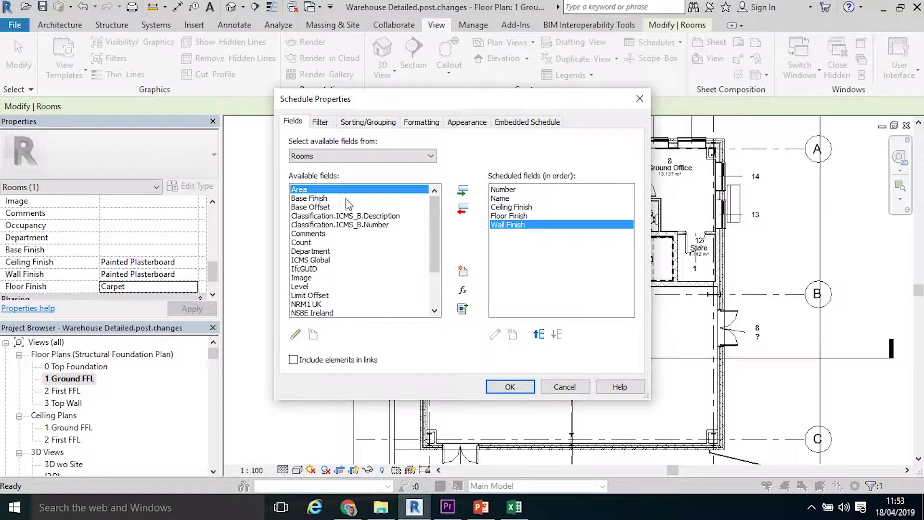
left_click(463, 191)
left_click_drag(435, 219, 437, 249)
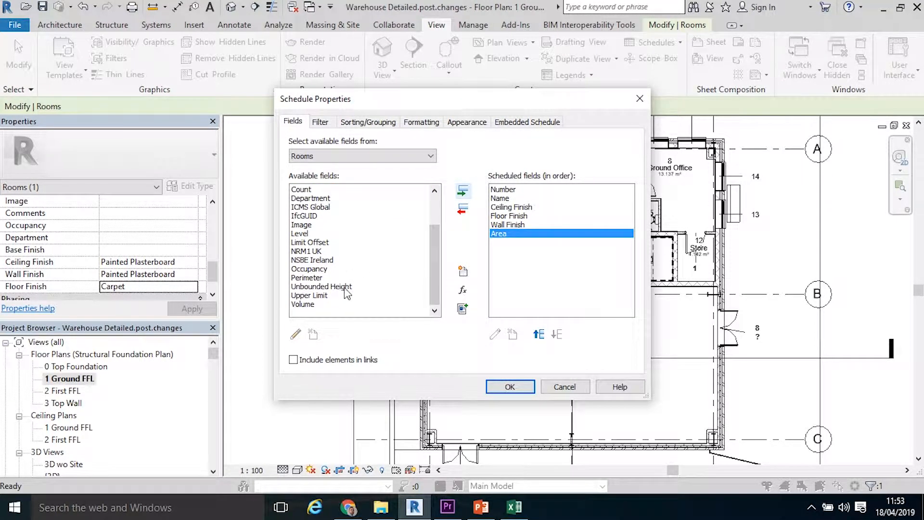
left_click(307, 278)
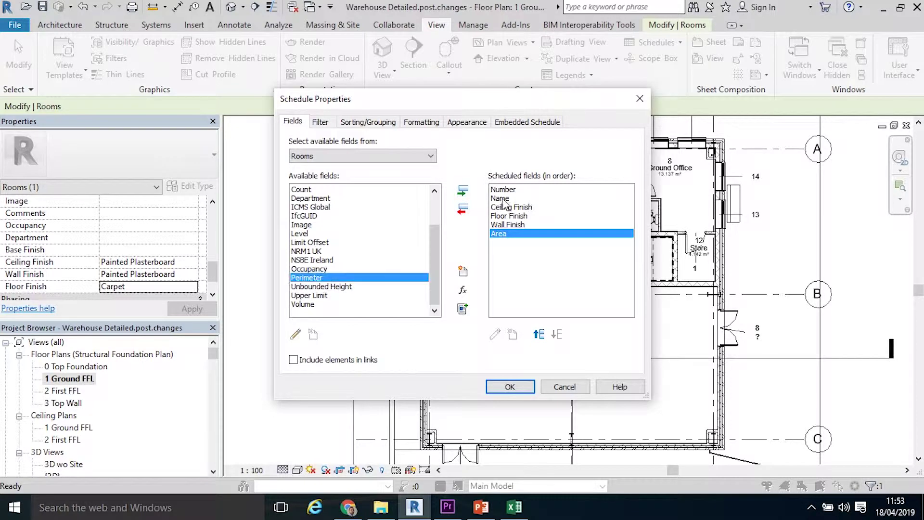
left_click(462, 191)
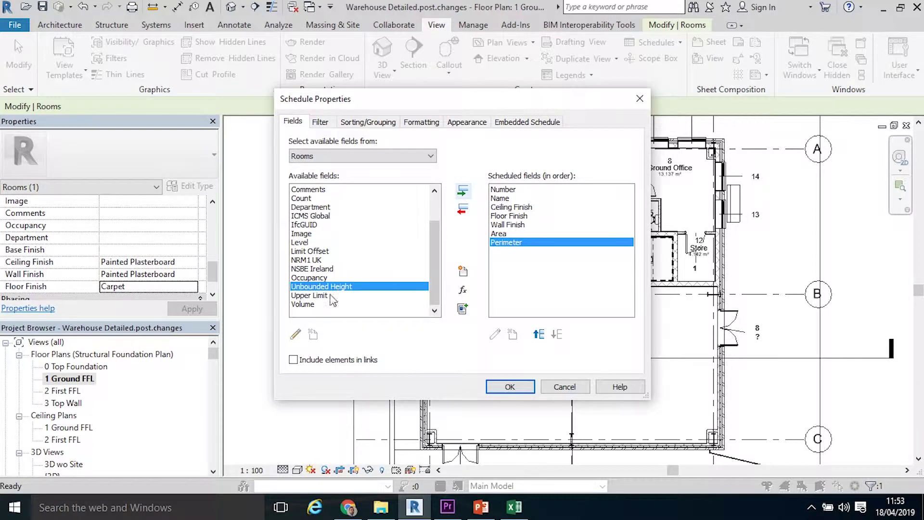
left_click(463, 192)
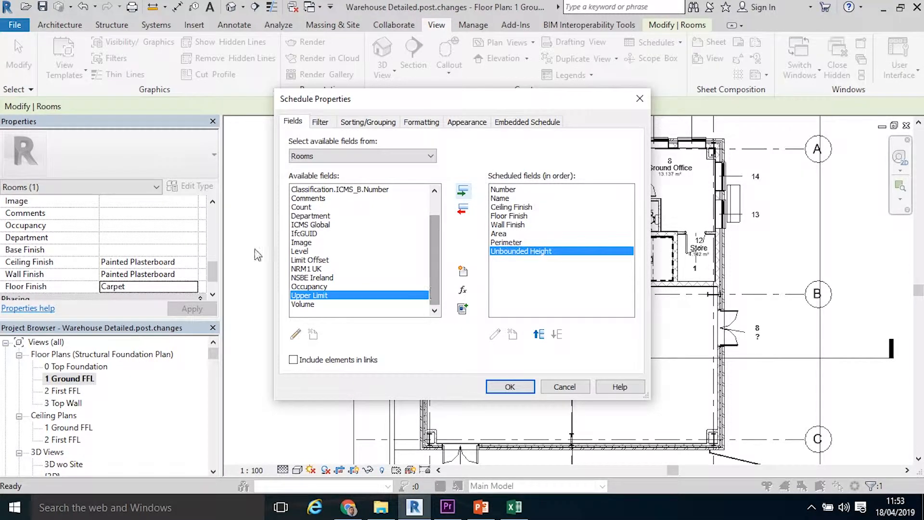
left_click(303, 252)
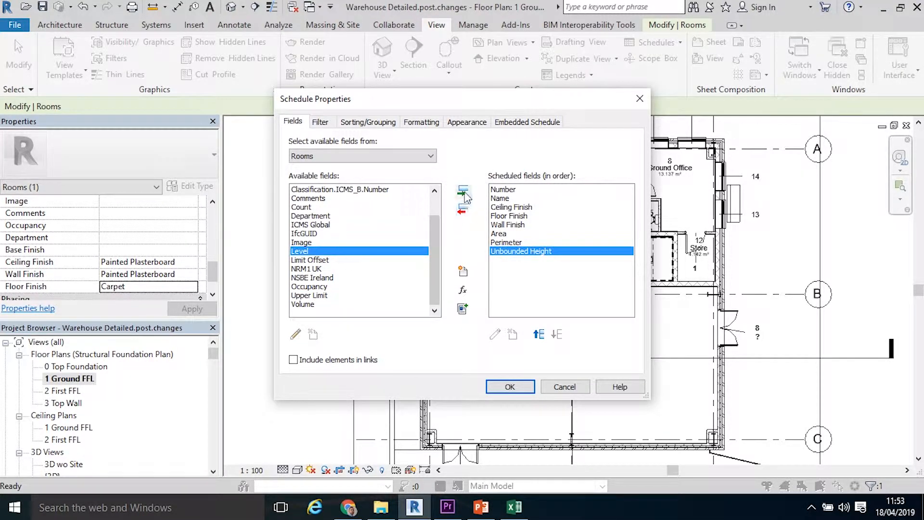
left_click(463, 192)
Step: Move Level to sit just after Number and generate the Room Schedule
left_click(539, 335)
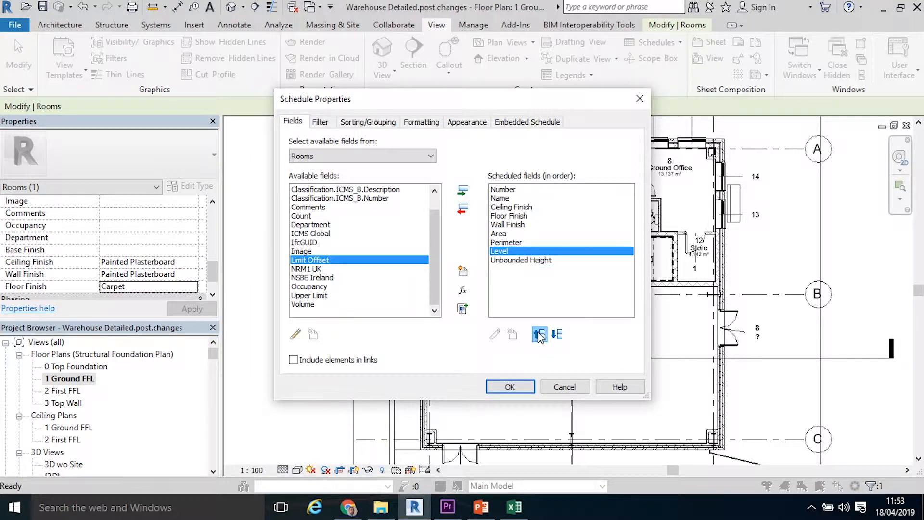
left_click(539, 335)
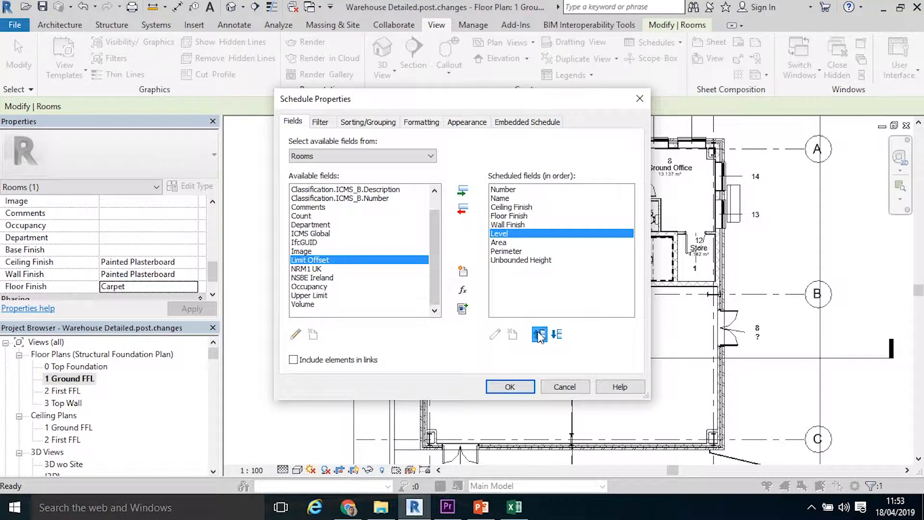
left_click(539, 334)
left_click(540, 334)
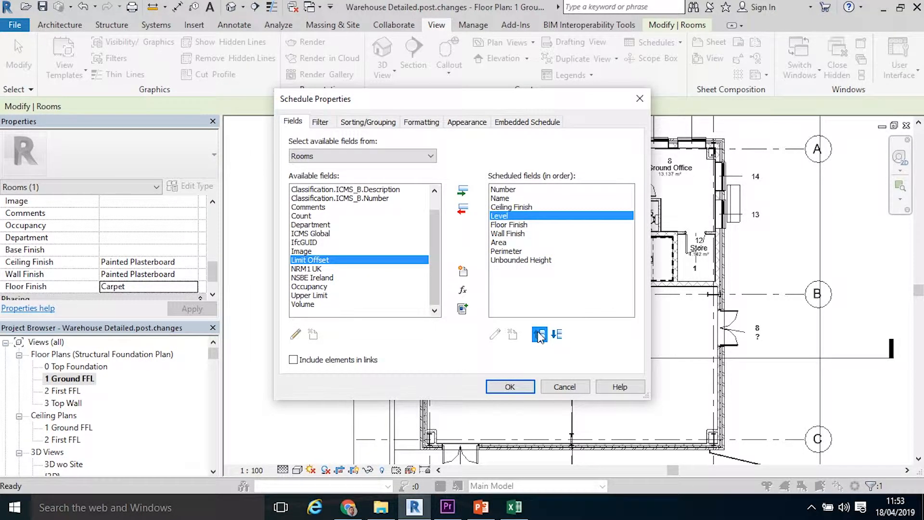
left_click(538, 334)
left_click(539, 335)
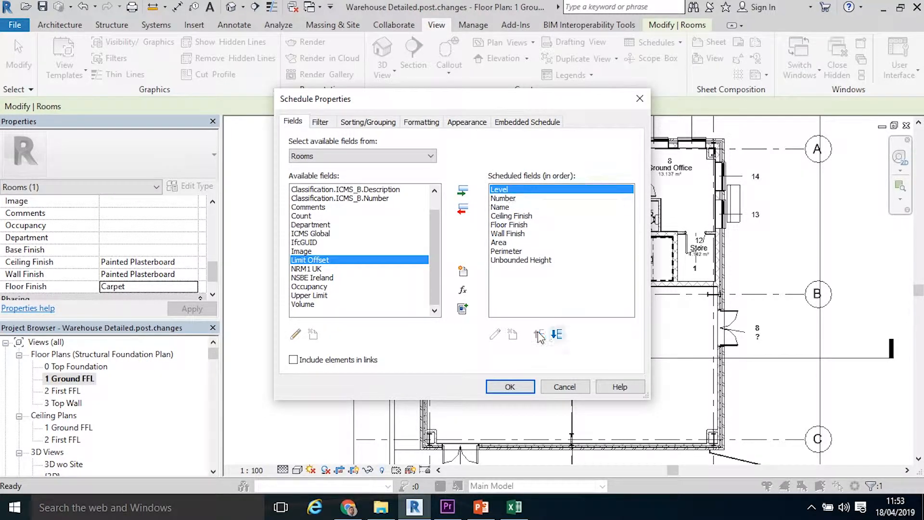
left_click(557, 335)
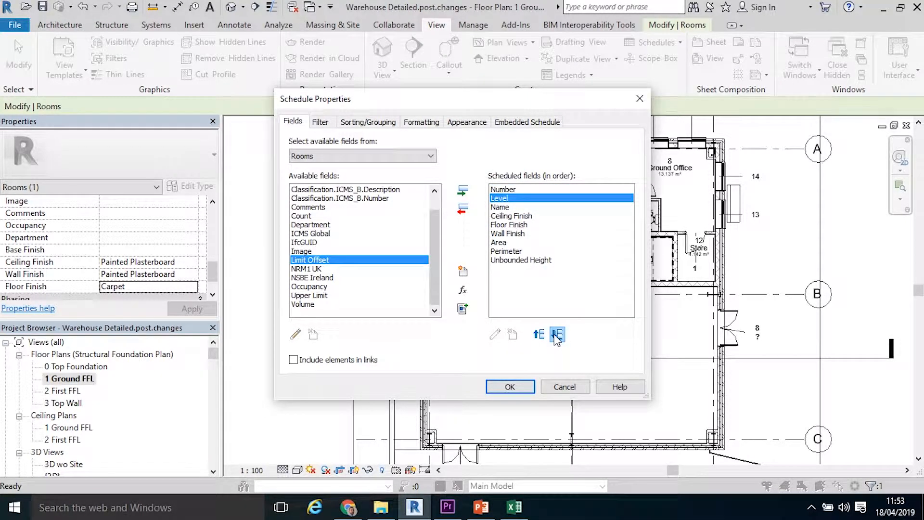
left_click(510, 387)
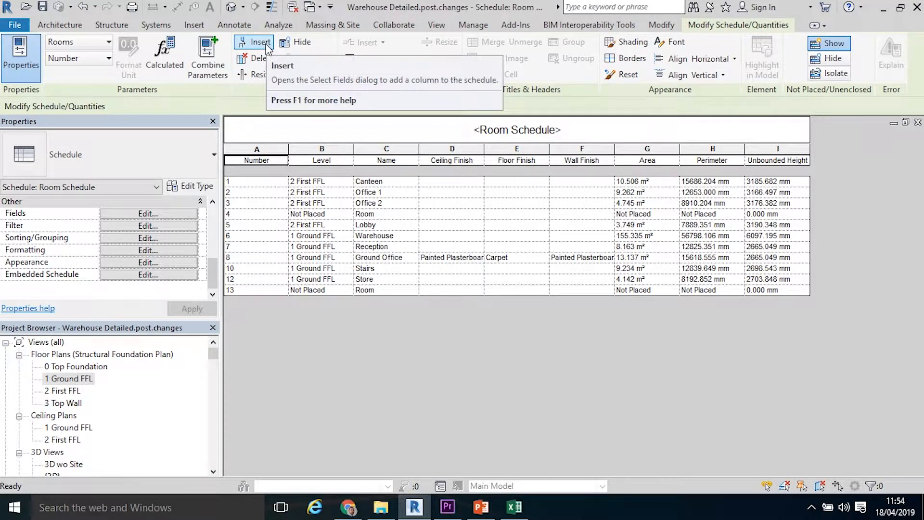
Step: Insert a new calculated value field into the Room Schedule
left_click(260, 44)
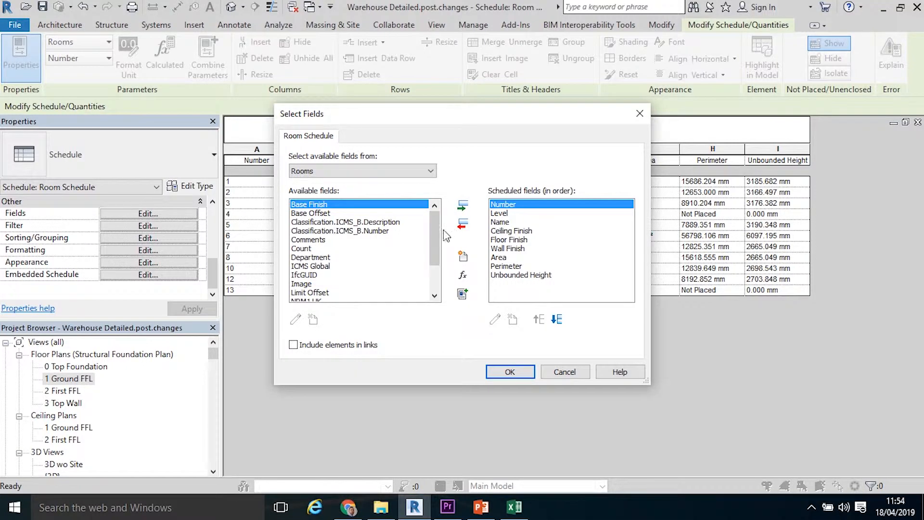
mouse_move(433, 233)
left_mouse_down()
mouse_move(433, 248)
mouse_move(433, 235)
left_mouse_up()
left_click(463, 278)
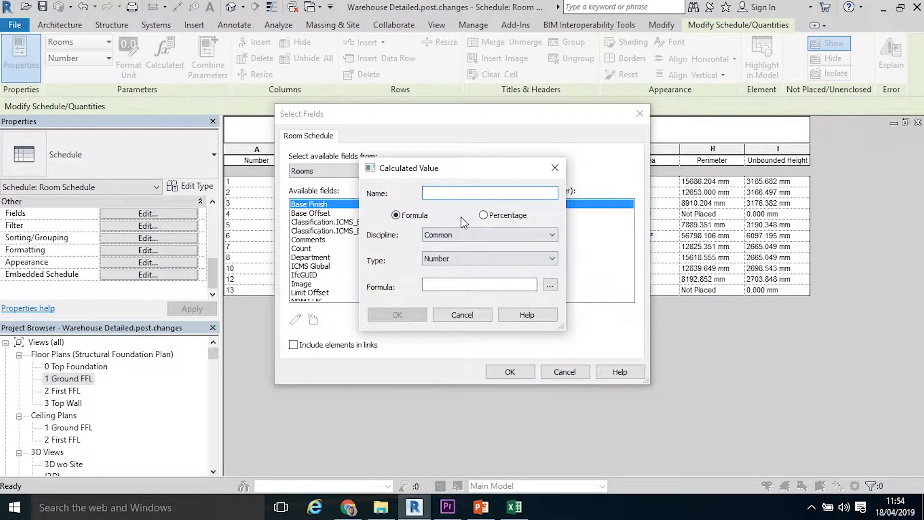
type("Wall Area")
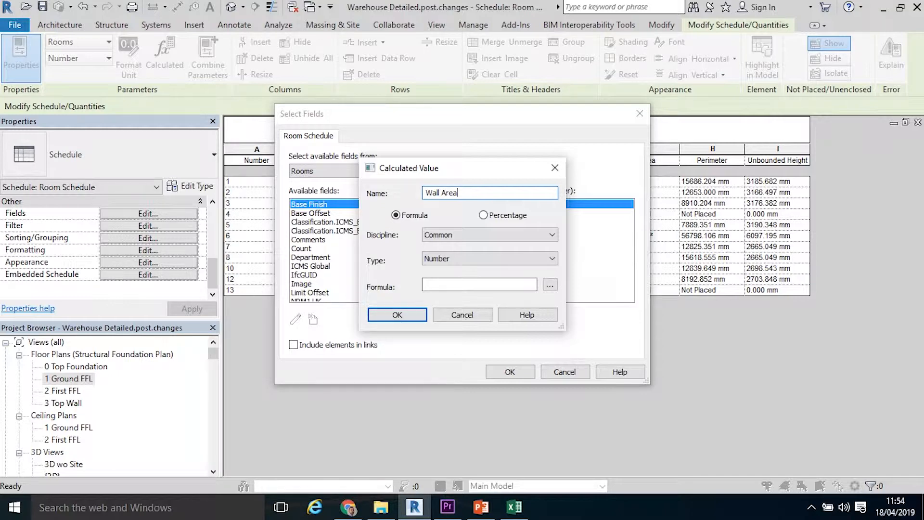
Step: Build the Wall Area formula as Perimeter * Unbounded Height using the field picker
left_click(462, 285)
type("(")
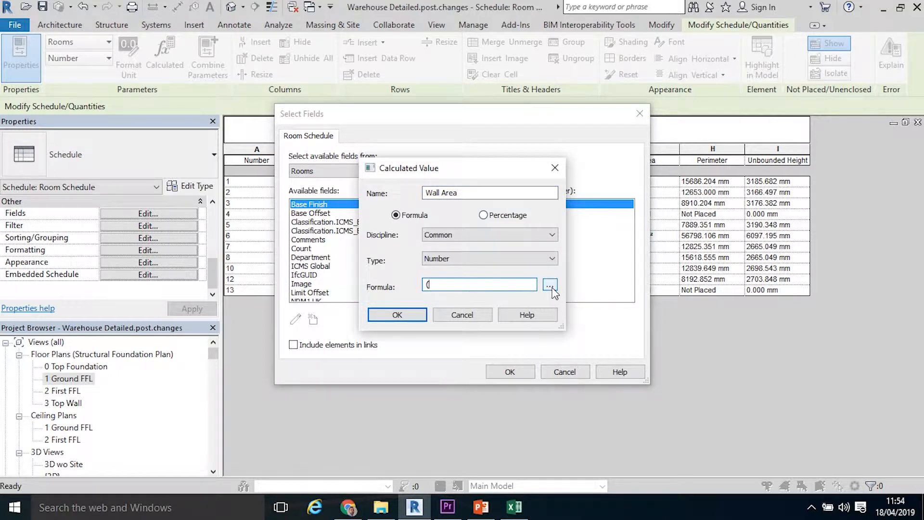
left_click(550, 287)
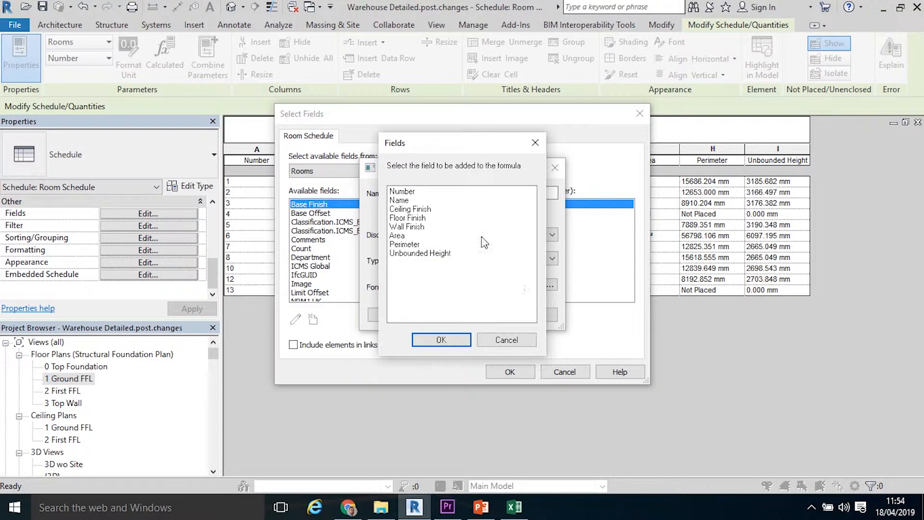
left_click(415, 246)
left_click(439, 340)
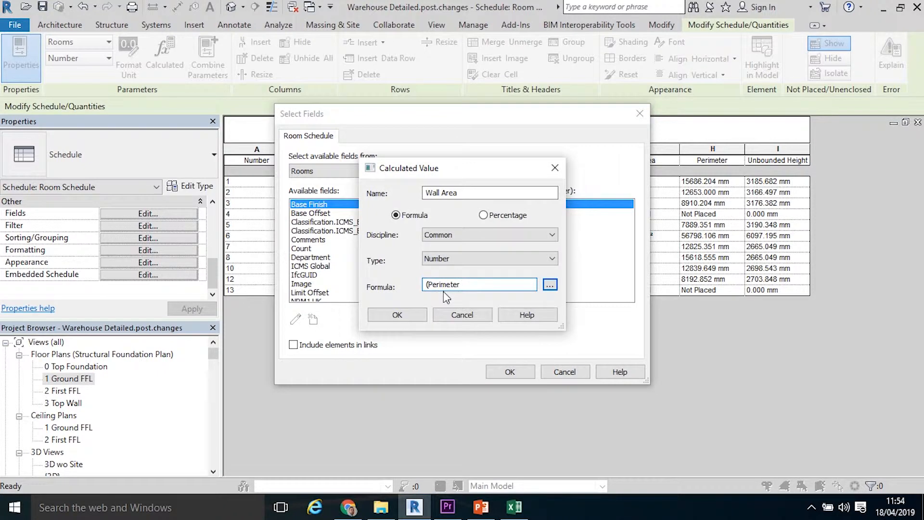
type("*")
left_click(549, 284)
left_click(435, 254)
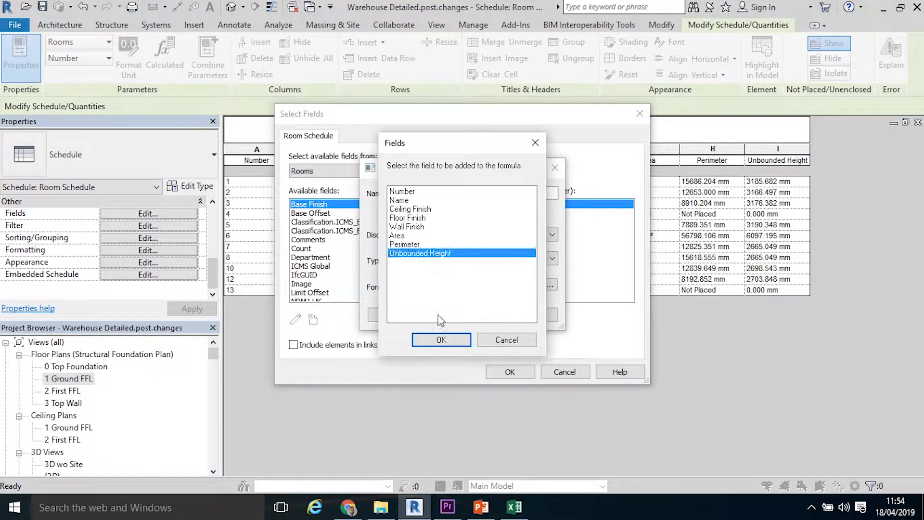
left_click(441, 341)
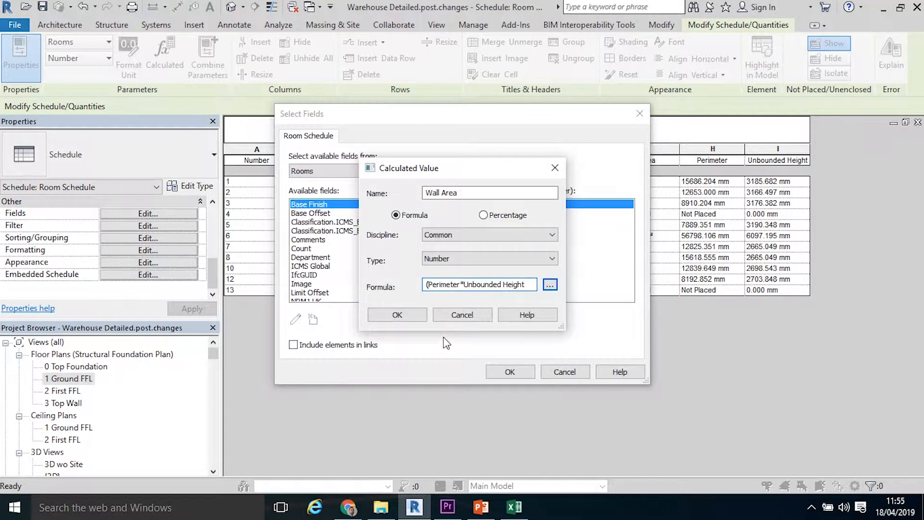
type(")")
Step: Set the calculated value's type to Area and confirm the Wall Area field
left_click(553, 260)
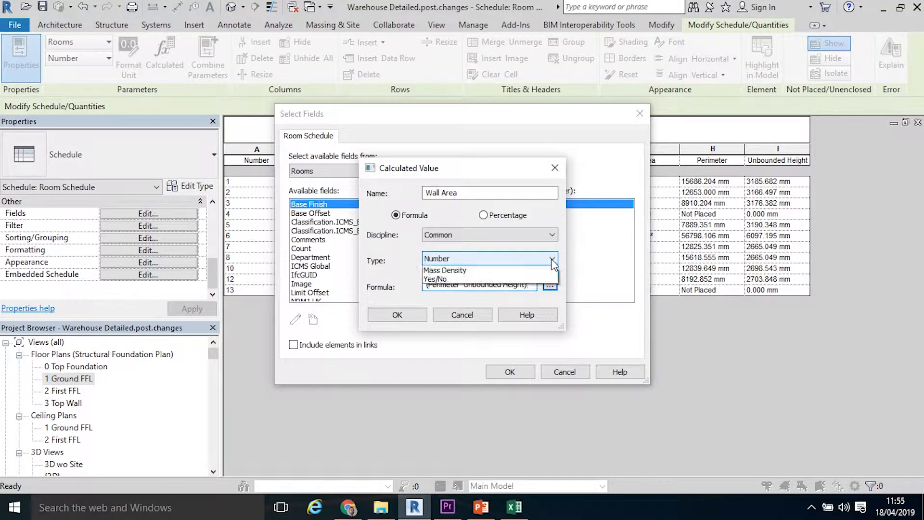
left_click(470, 311)
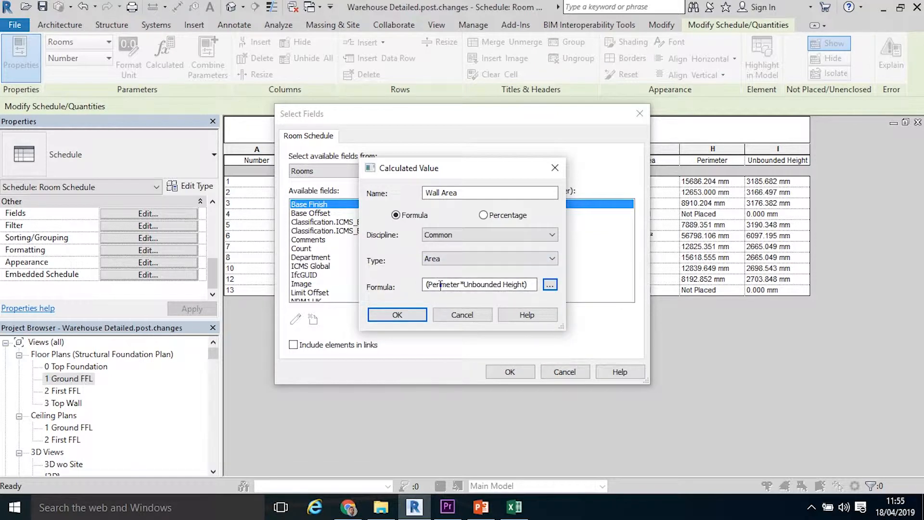
left_click(419, 314)
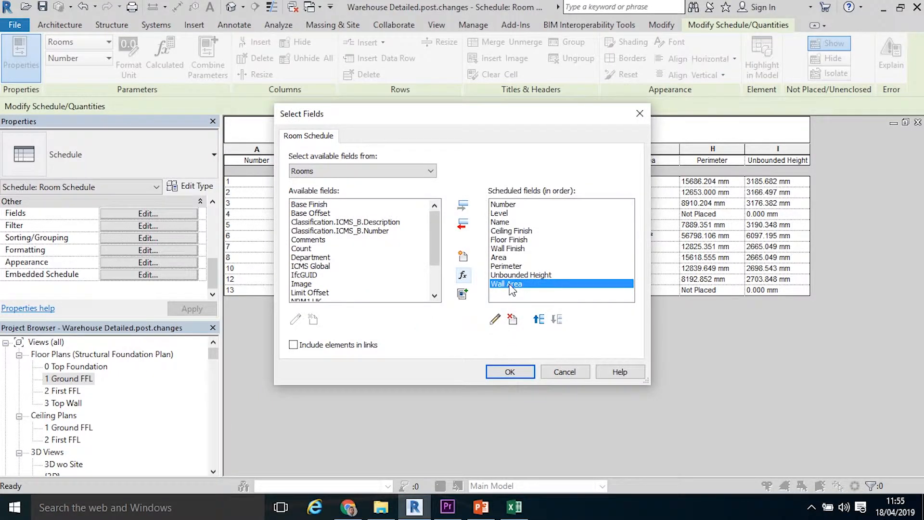
Step: Show the Wall Area column and delete the unplaced room in row 13
left_click(510, 371)
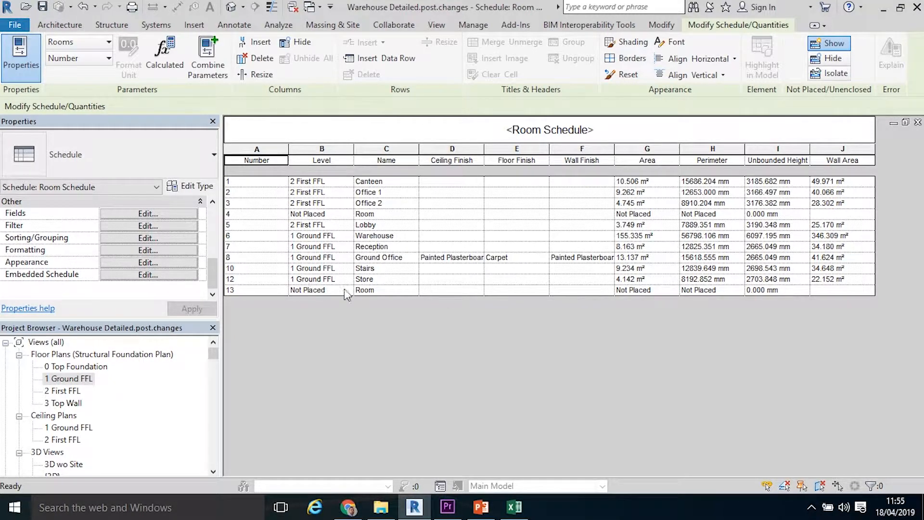
left_click(455, 289)
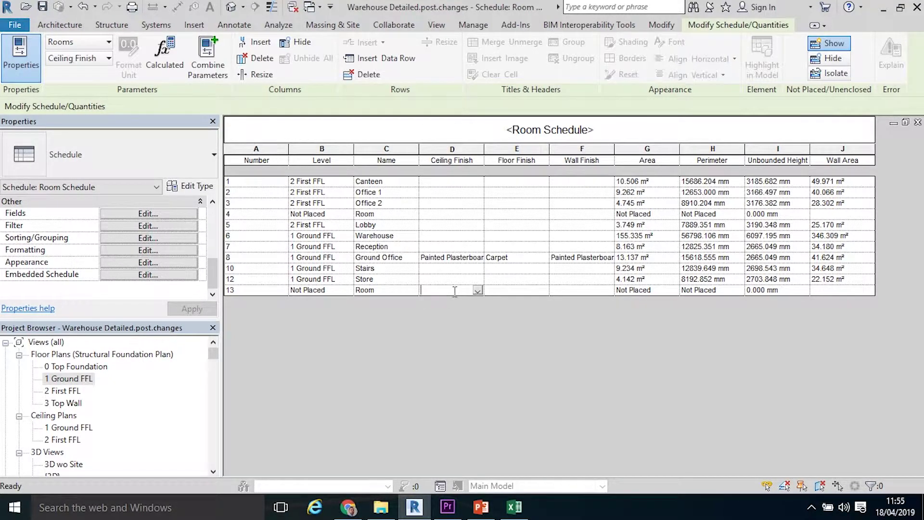
left_click(408, 289)
left_click(365, 74)
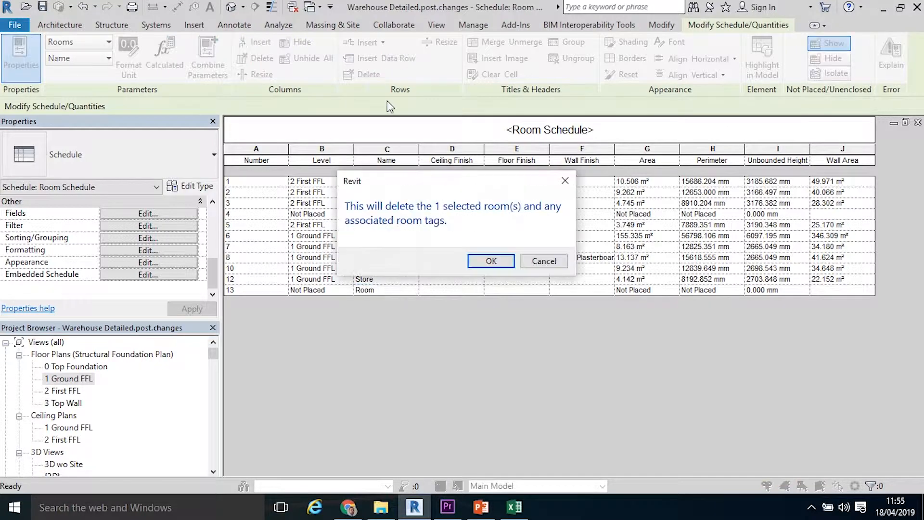
left_click(499, 261)
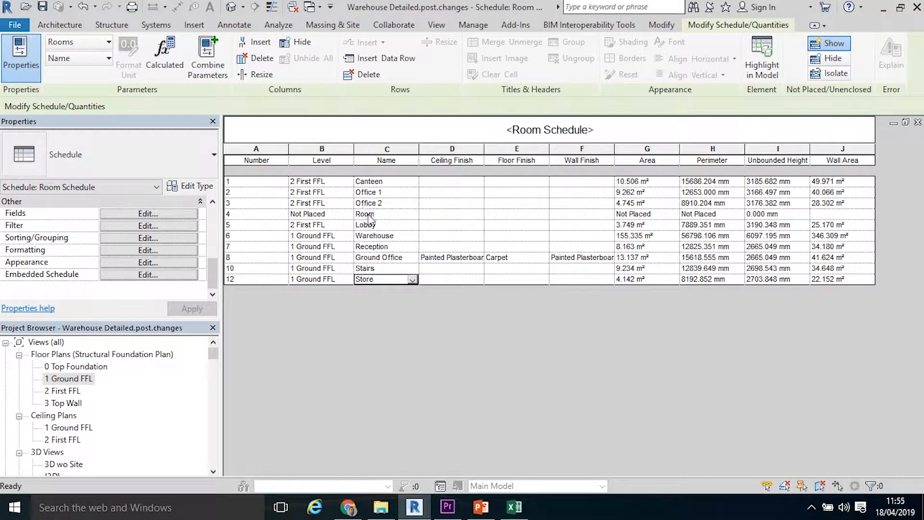
Step: Delete the unplaced room in row 4 and select Office 1's finish cell
left_click(452, 214)
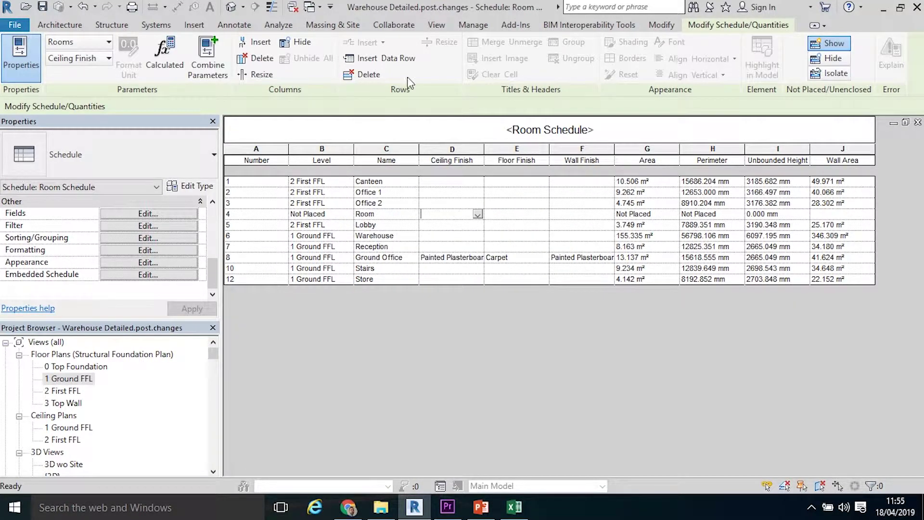
left_click(370, 75)
left_click(497, 261)
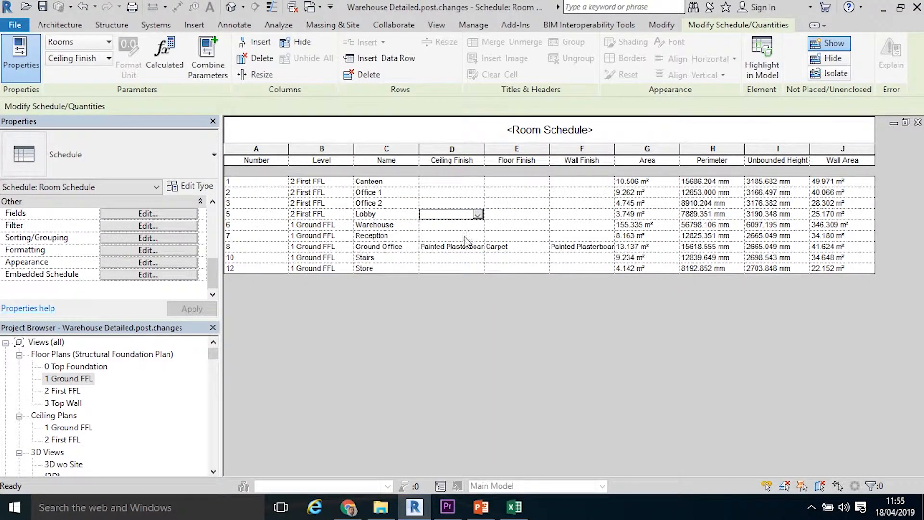
left_click(502, 227)
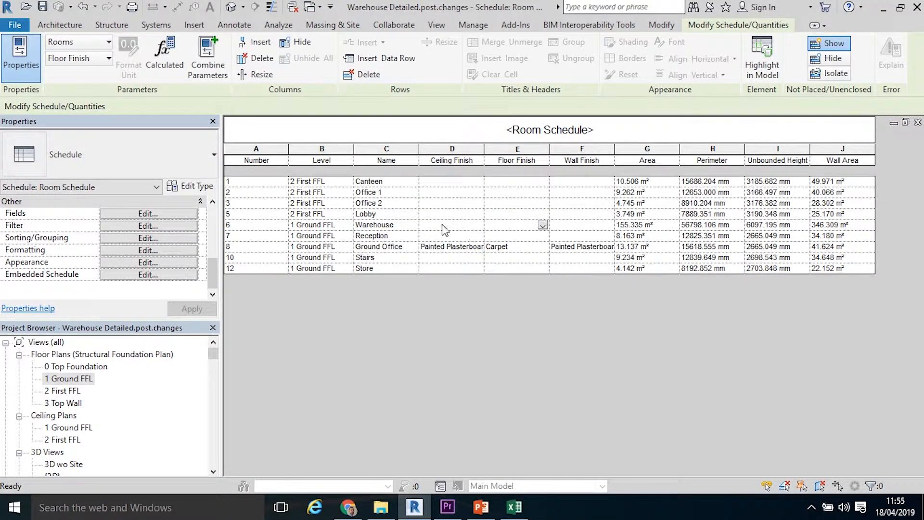
left_click(445, 192)
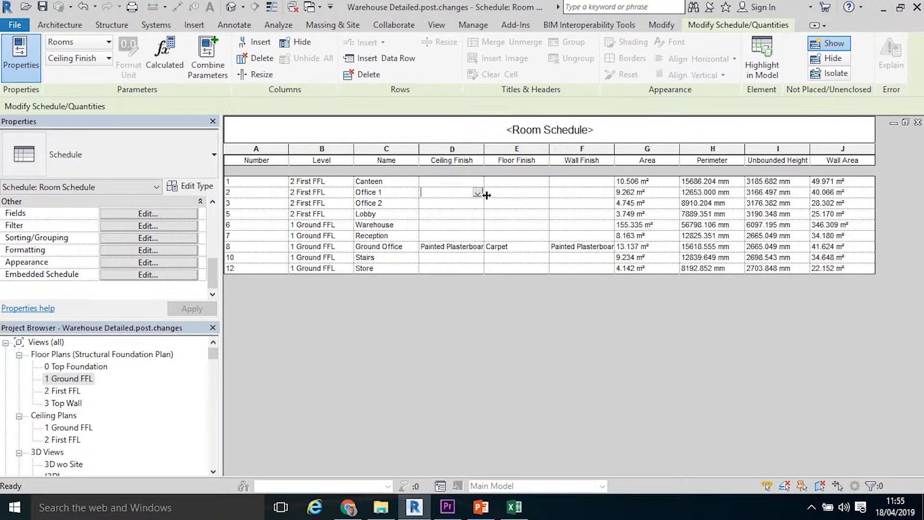
Step: Enter Carpet as the floor finish for Office 1 and Office 2 in the schedule
left_click(526, 194)
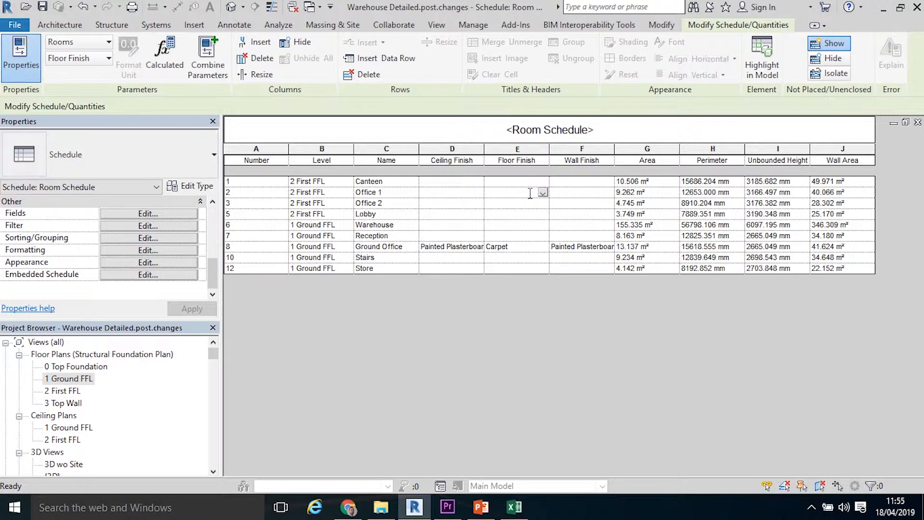
type("Cap")
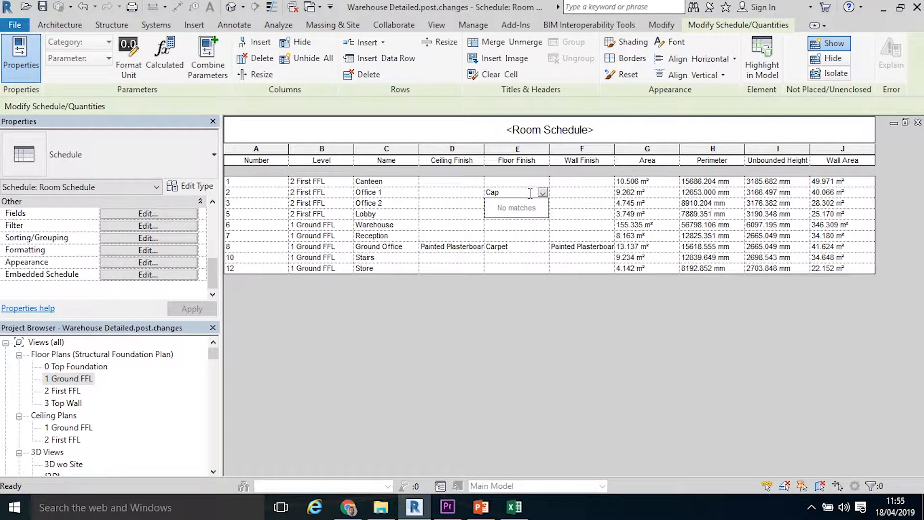
key("BackSpace")
type("r")
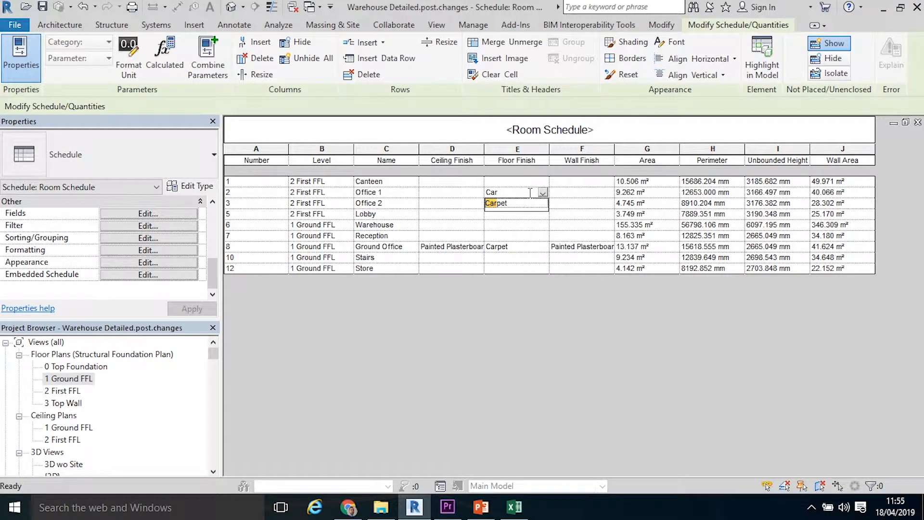
left_click(497, 204)
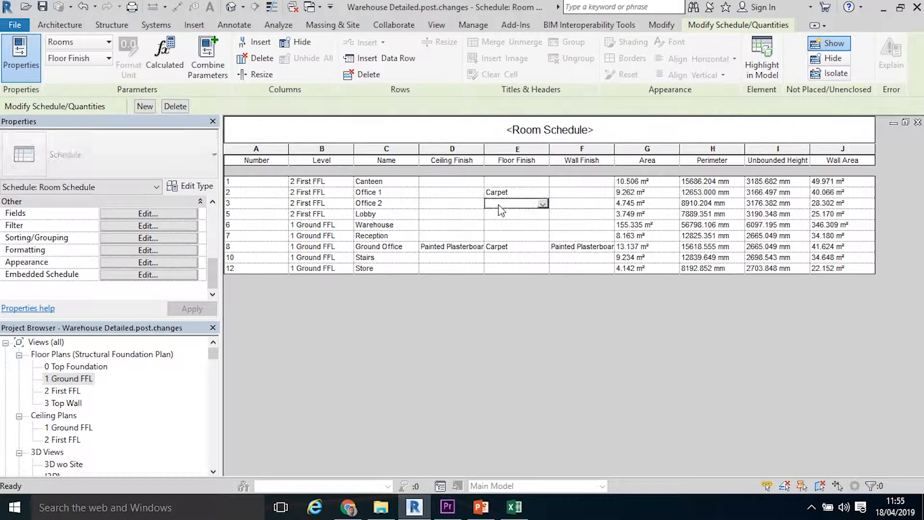
type("Carpet")
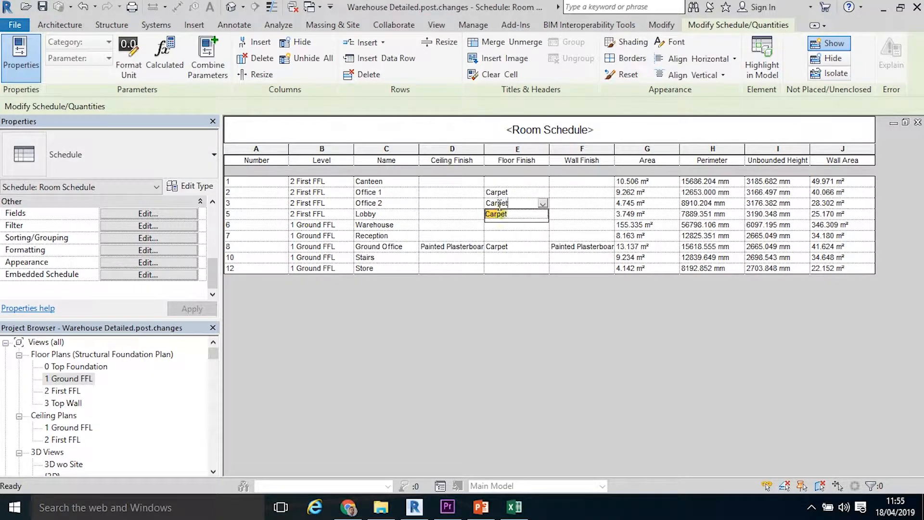
left_click(509, 214)
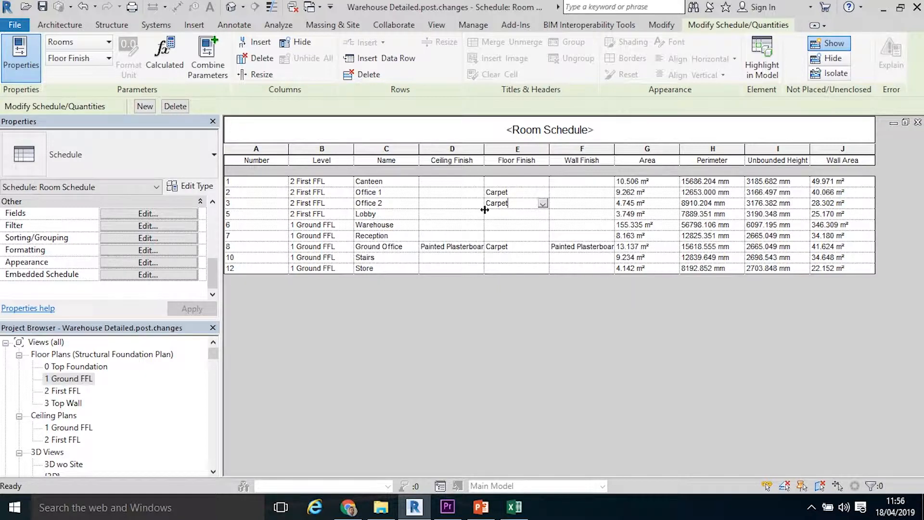
left_click(15, 25)
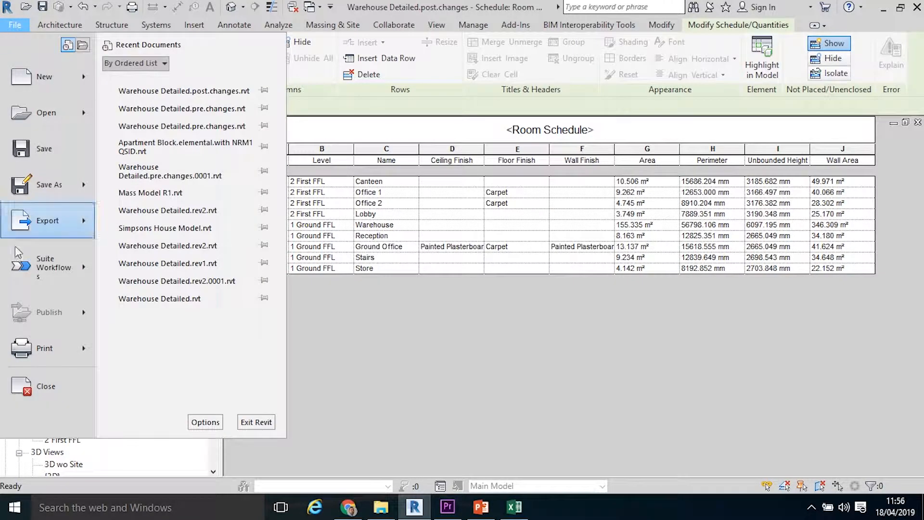
mouse_move(48, 220)
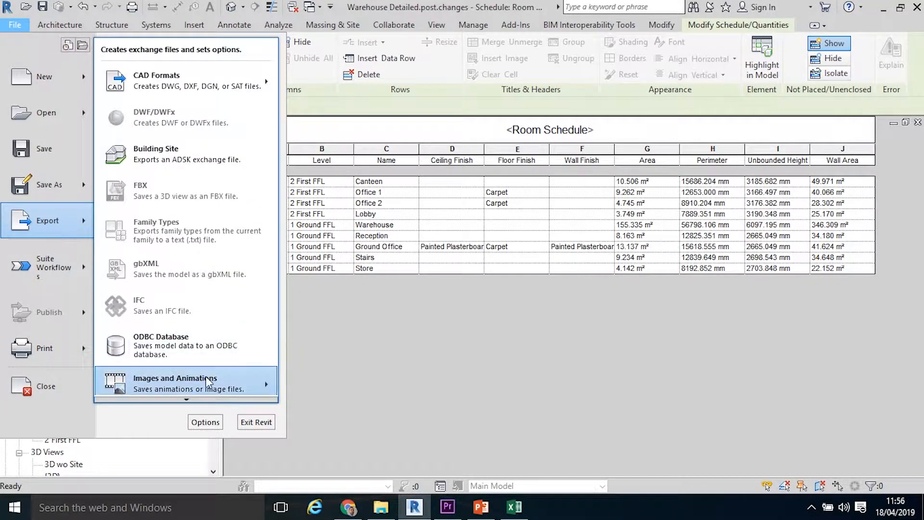
mouse_move(181, 344)
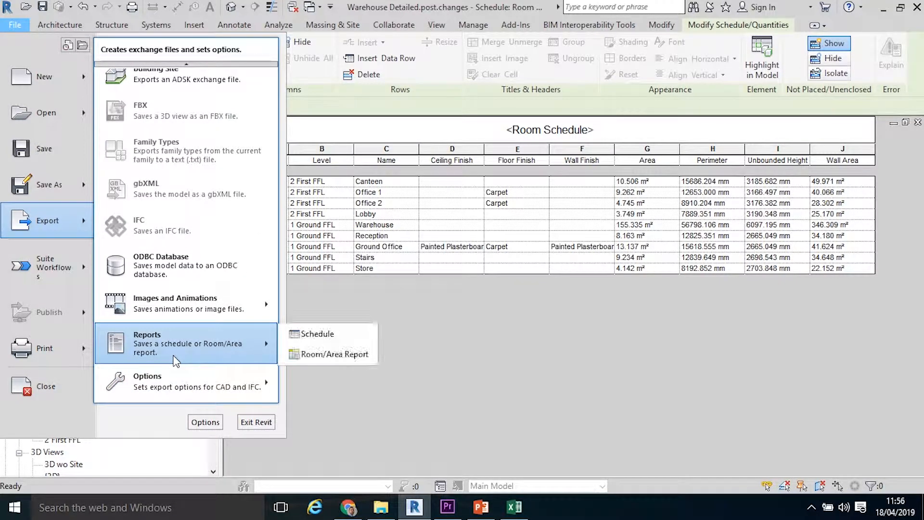
Step: Choose Export > Reports > Schedule to export Room Schedule.txt as delimited text
left_click(309, 334)
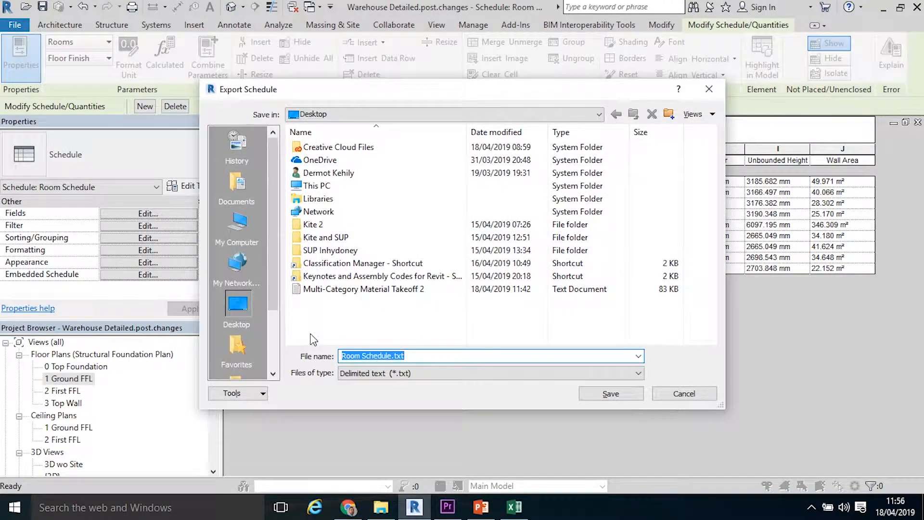